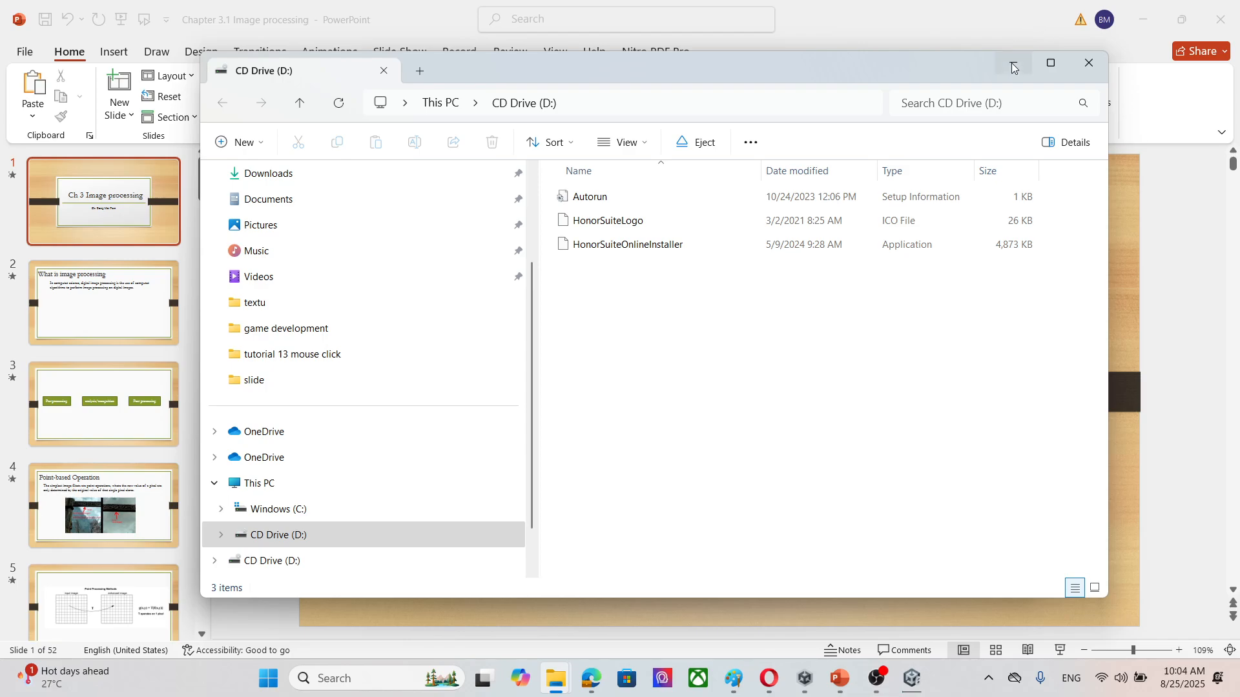
Step: In Unity, enlarge the Scene view, add a 3D cube to SampleScene with its default name, and select it
click(1012, 63)
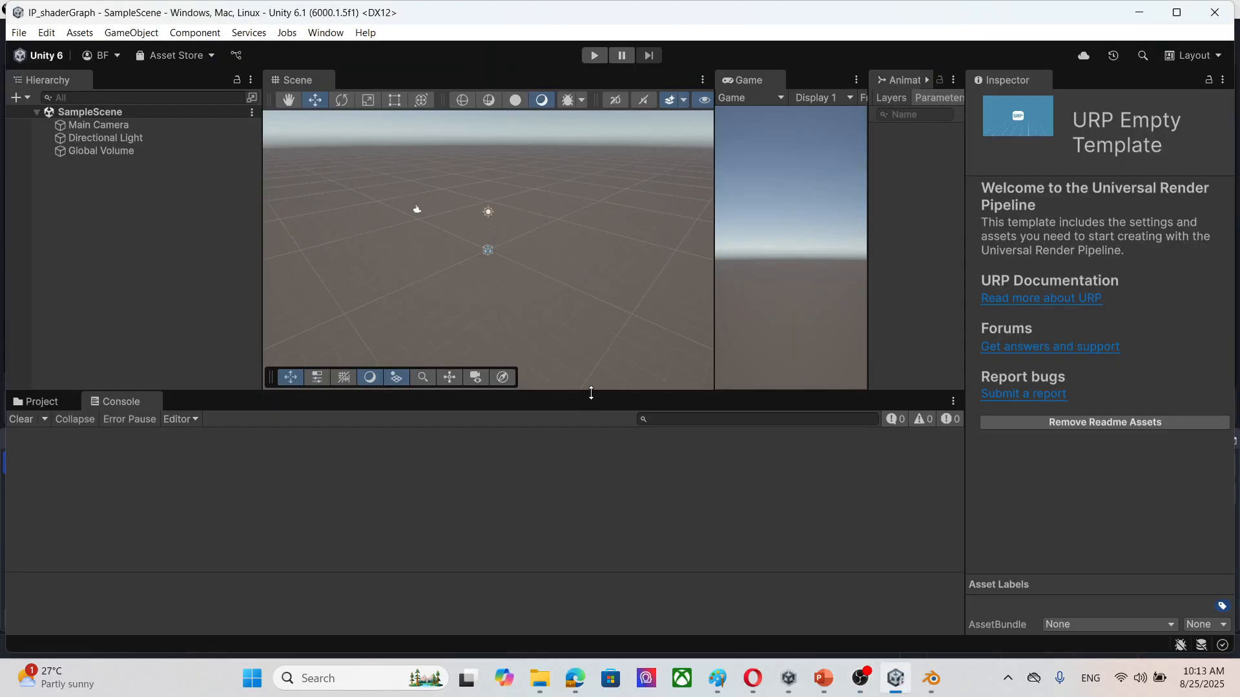
drag(590, 391, 603, 512)
scroll(506, 306, up, 3)
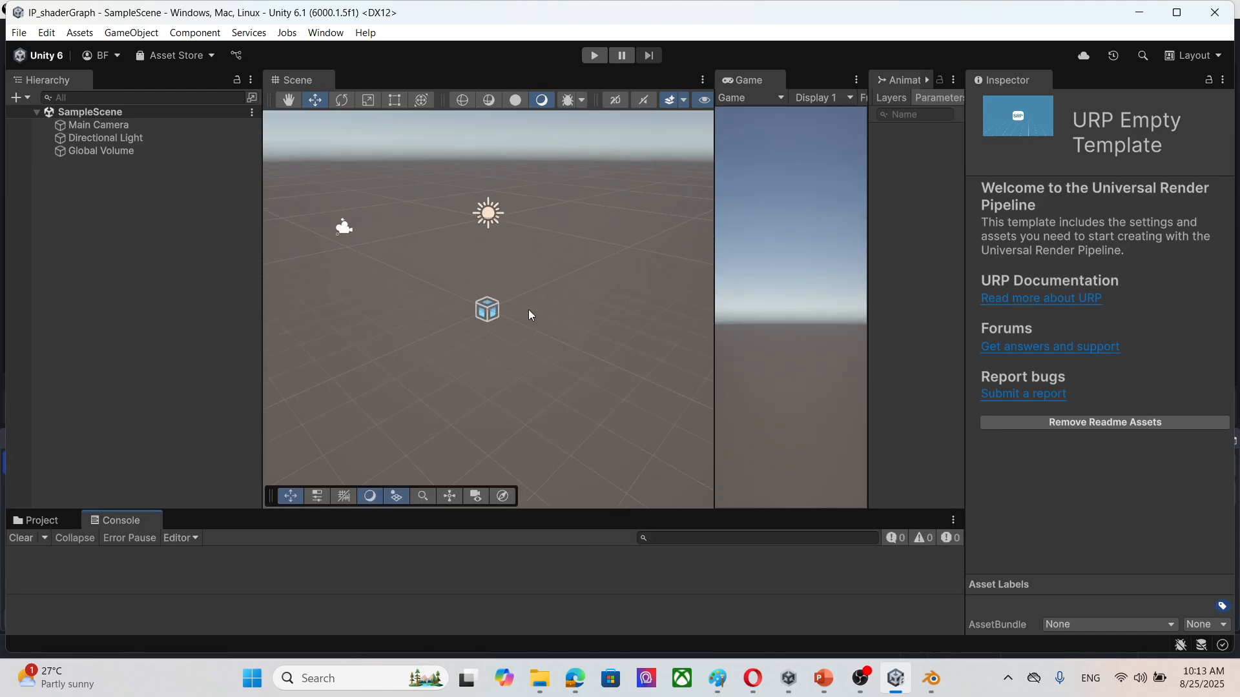
click(134, 33)
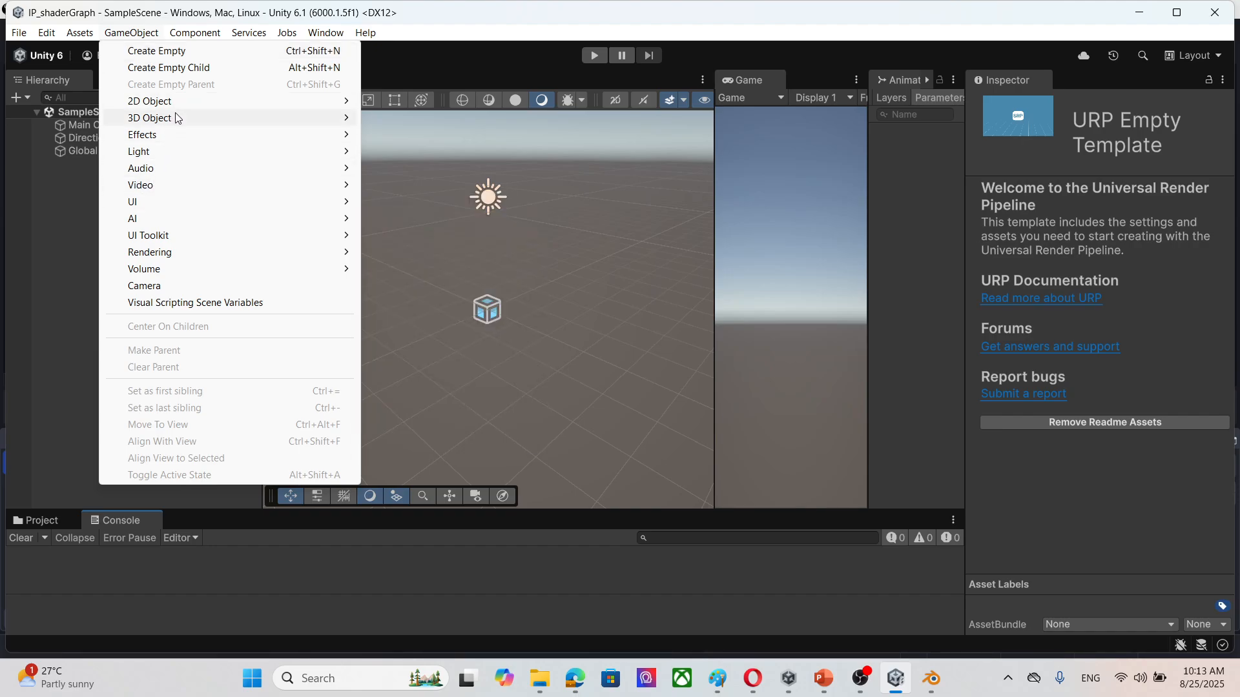
mouse_move(175, 118)
click(456, 120)
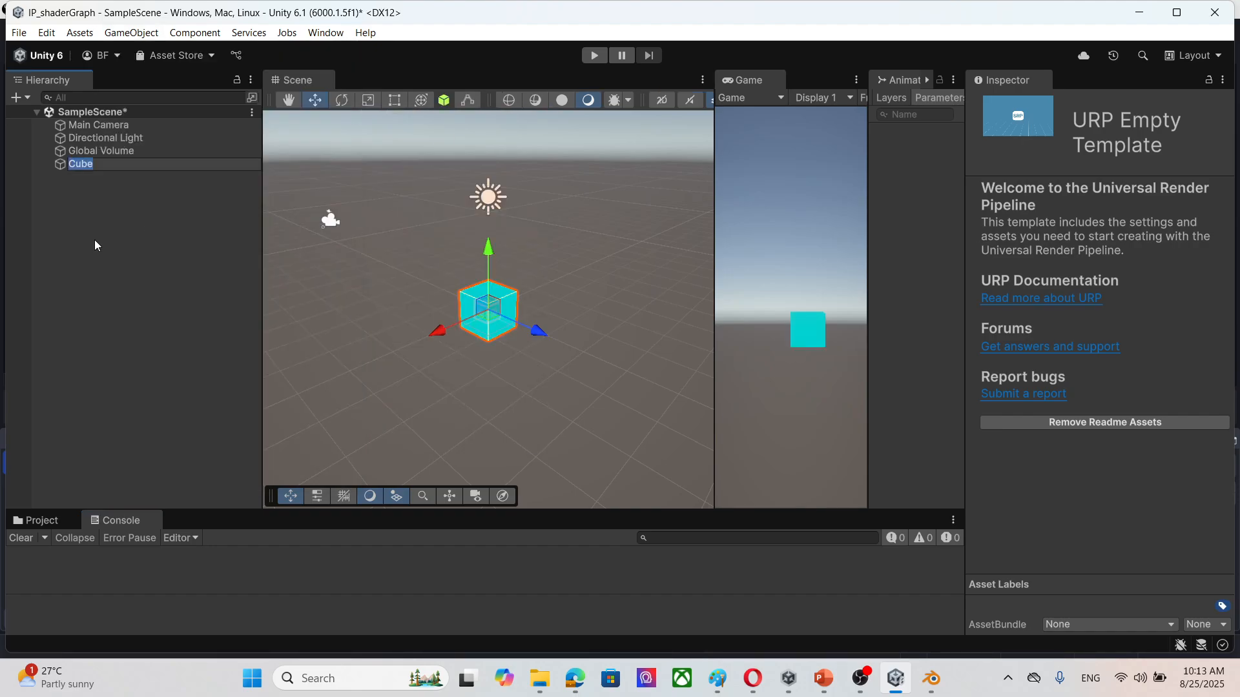
click(60, 195)
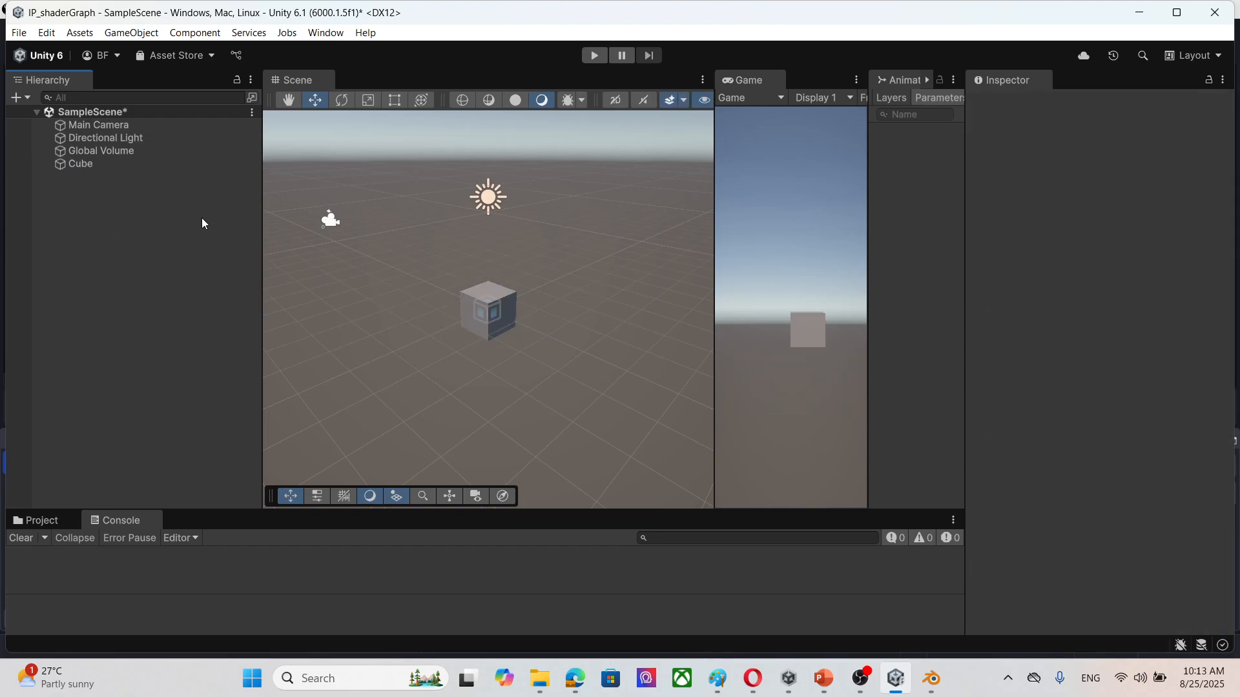
click(104, 164)
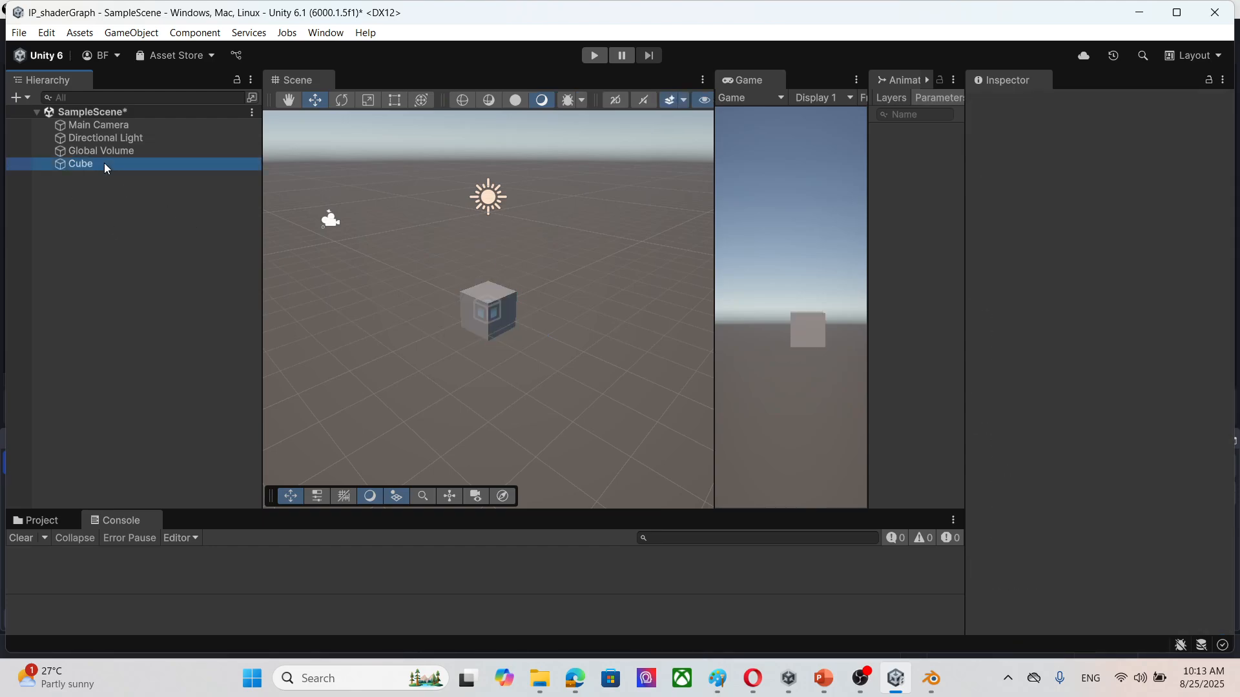
Step: Show the project's assets in a taller area and widen the Game view
click(42, 521)
drag(216, 511, 213, 411)
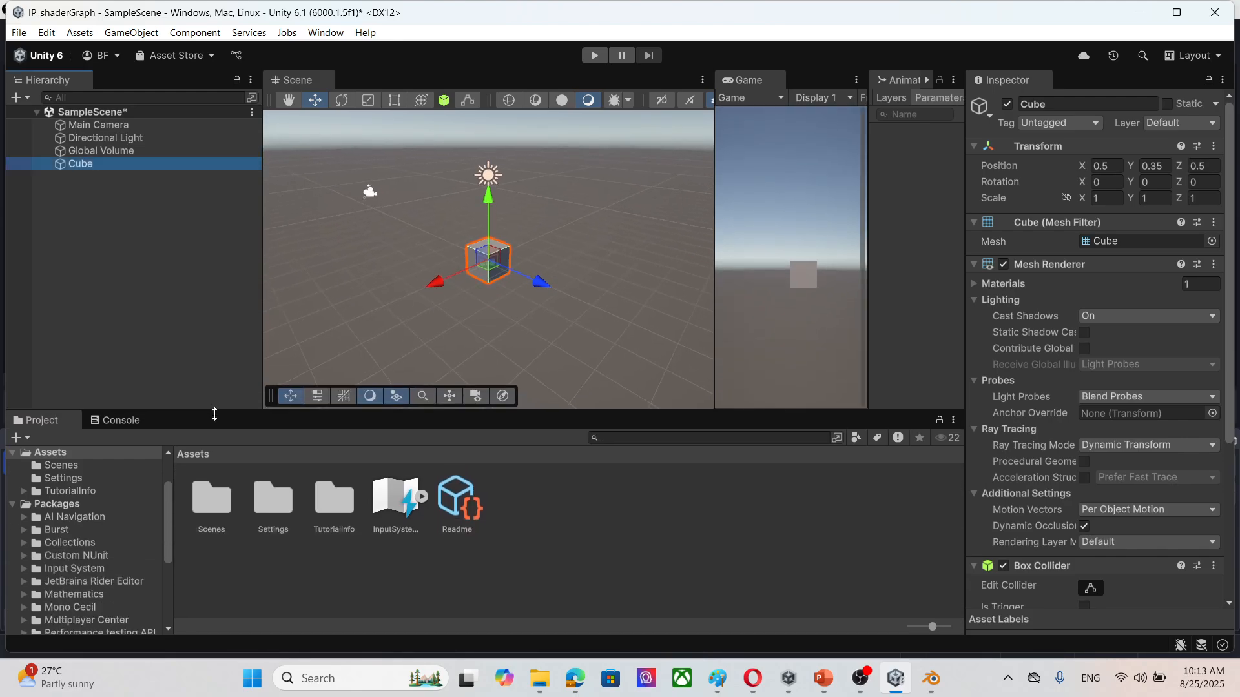
key(super+p)
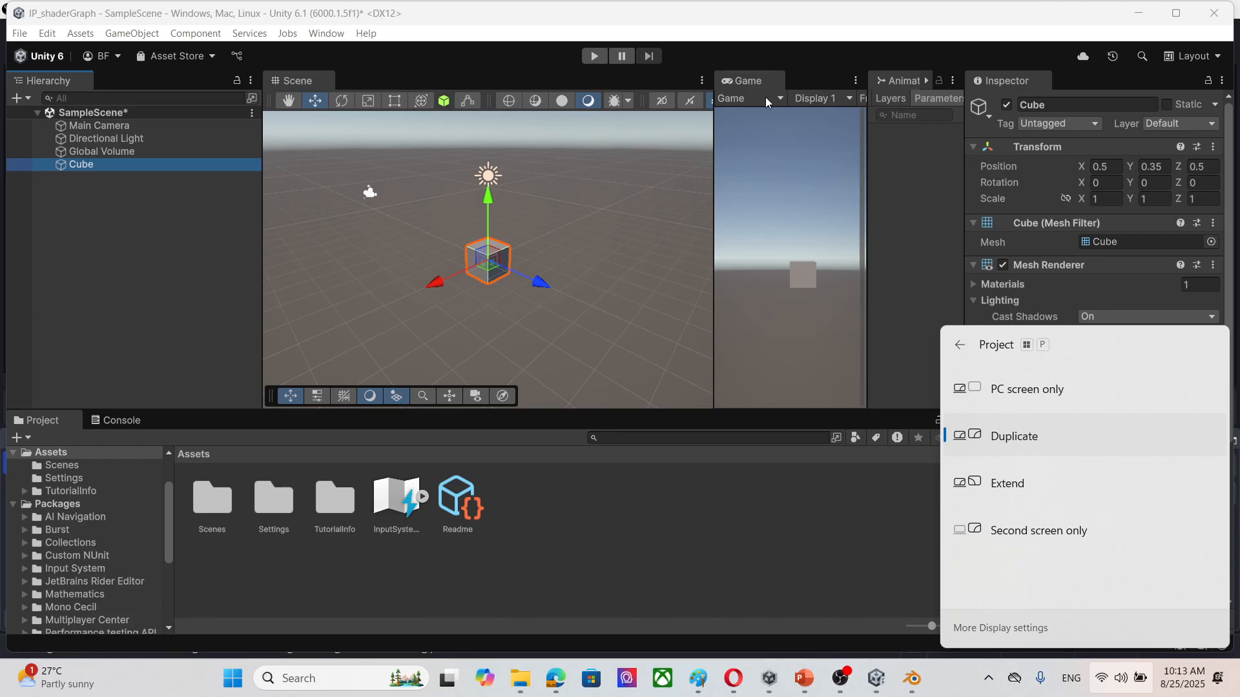
scroll(658, 261, up, 5)
drag(712, 256, 611, 256)
drag(866, 303, 942, 318)
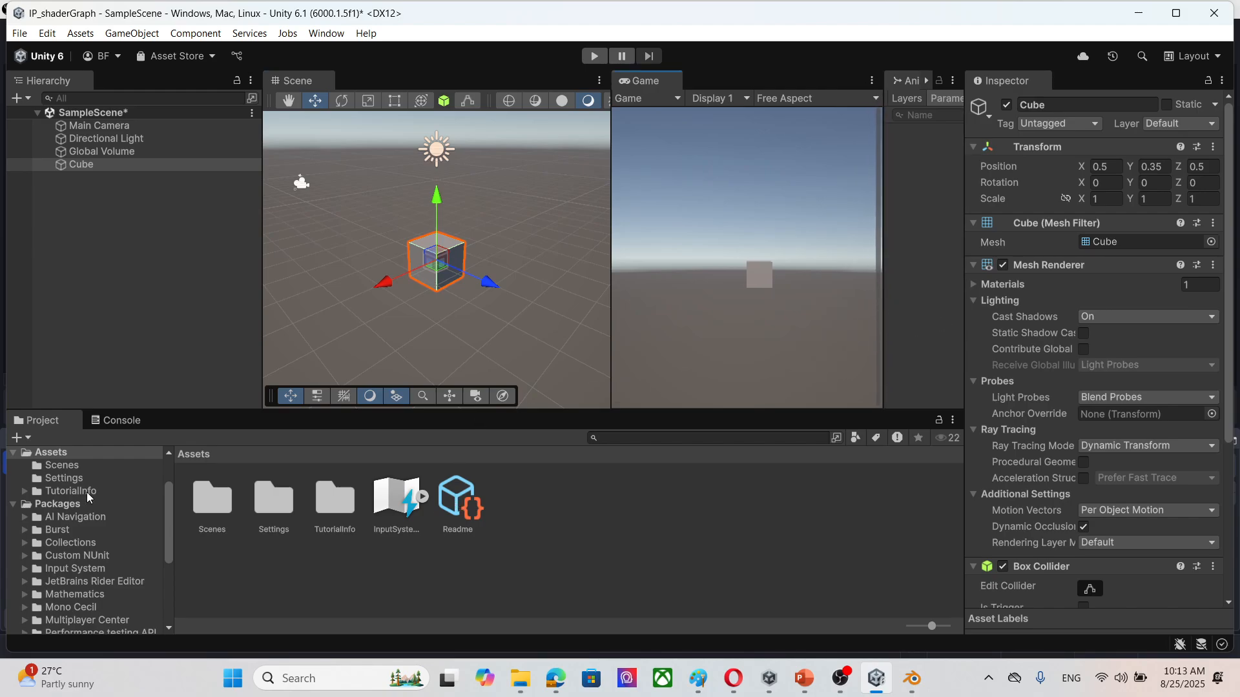
Step: Create a folder named shaderGraph in the project's Assets
scroll(137, 520, up, 2)
right_click(607, 564)
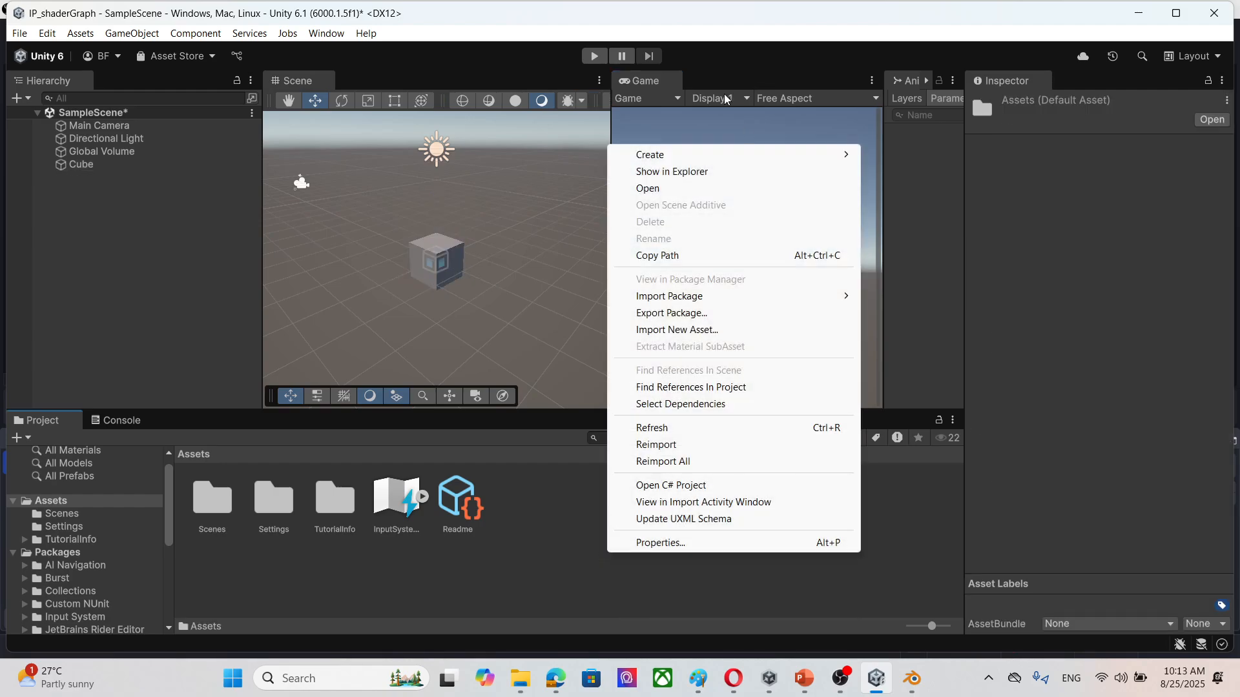
mouse_move(698, 156)
click(899, 161)
text(s)
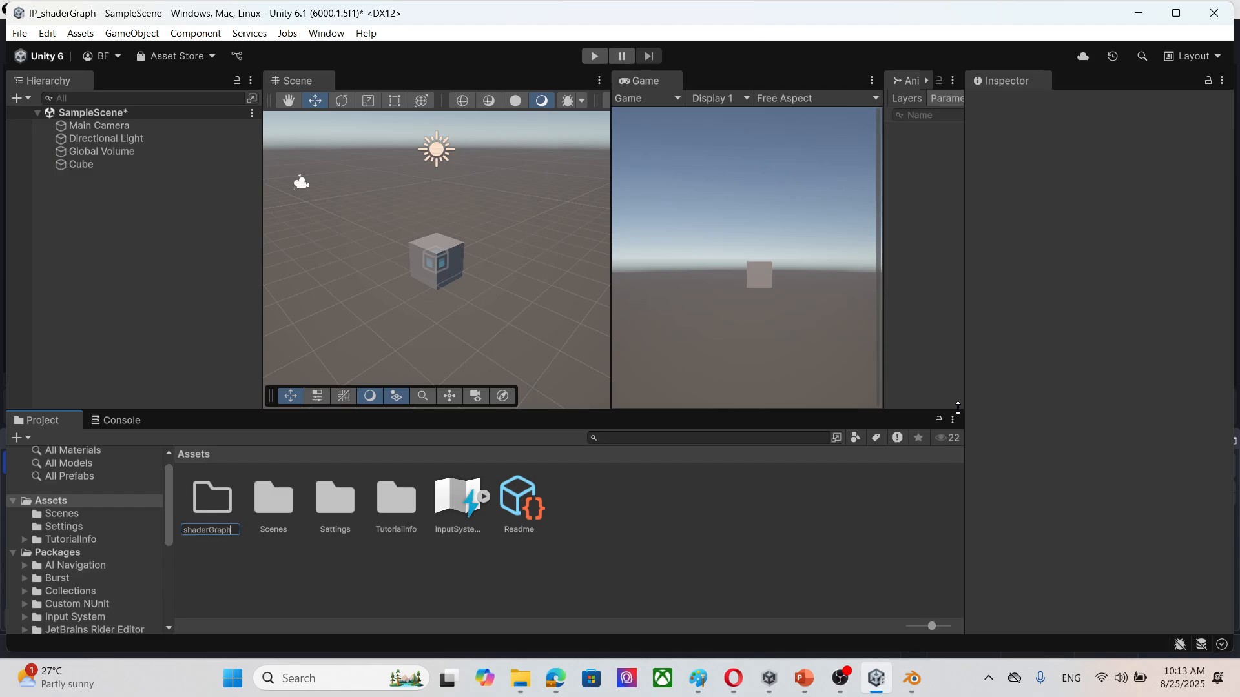
text(haderGraph)
key(Return)
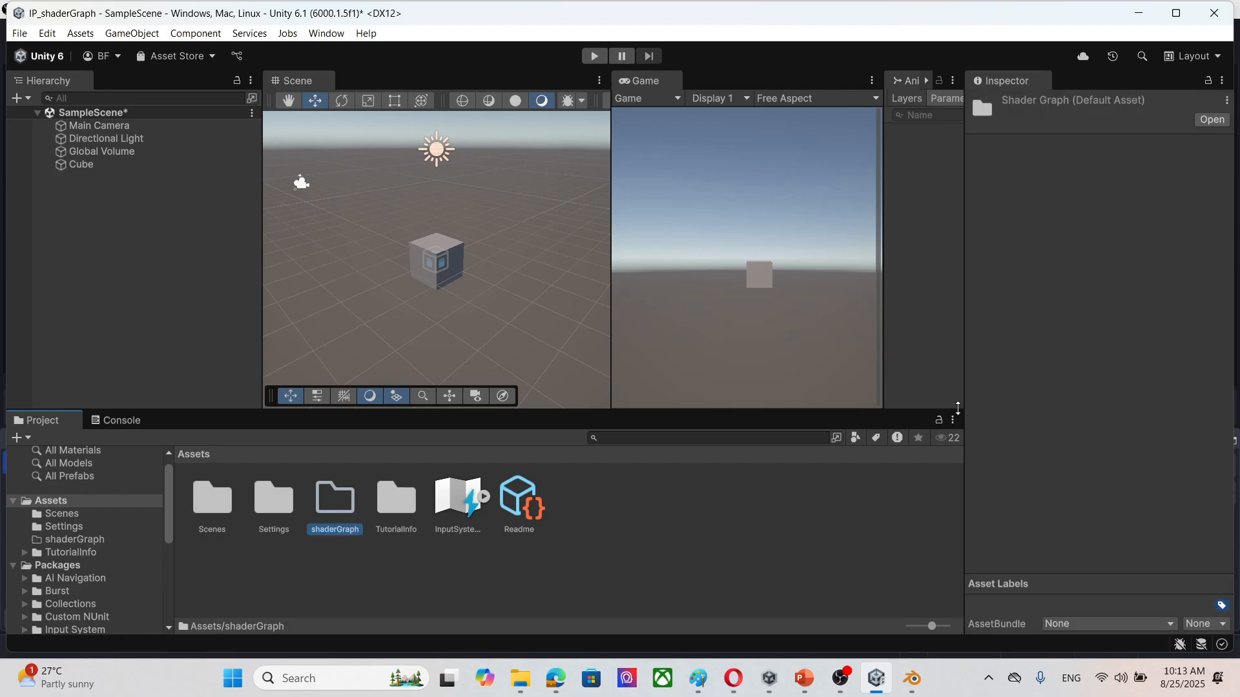
Step: Create a URP Lit Shader Graph named greyscale inside the shaderGraph folder
double_click(336, 508)
right_click(395, 522)
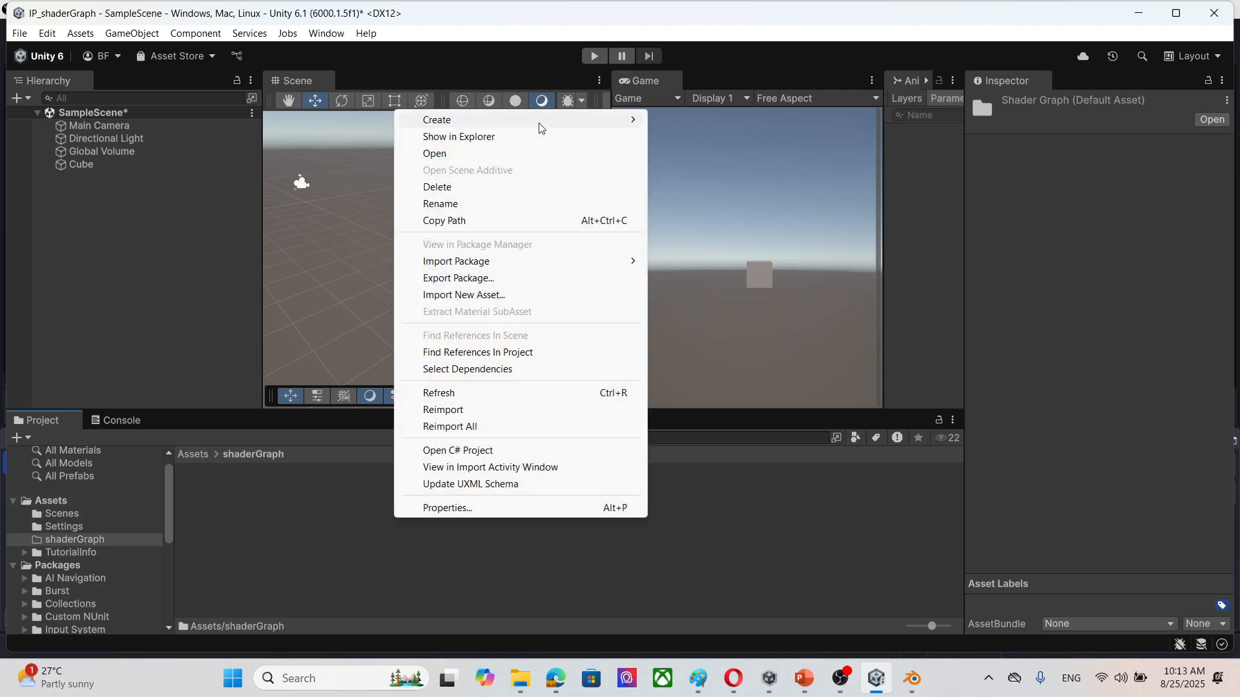
mouse_move(537, 123)
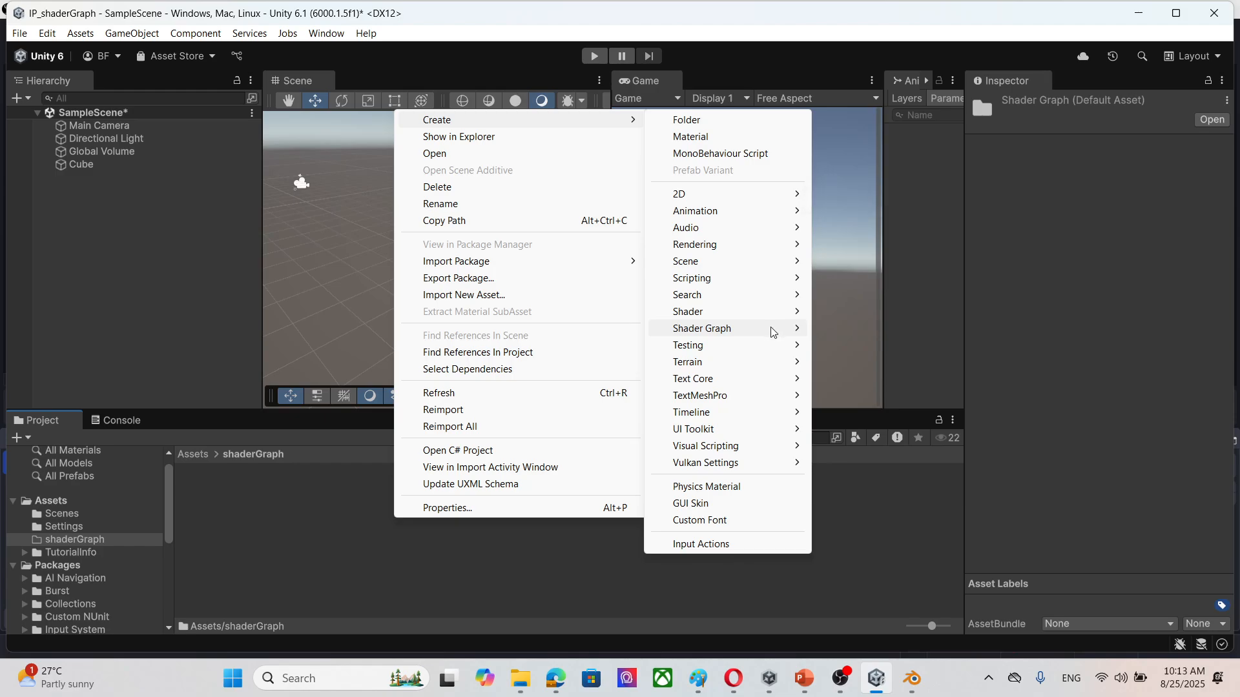
mouse_move(774, 331)
mouse_move(889, 339)
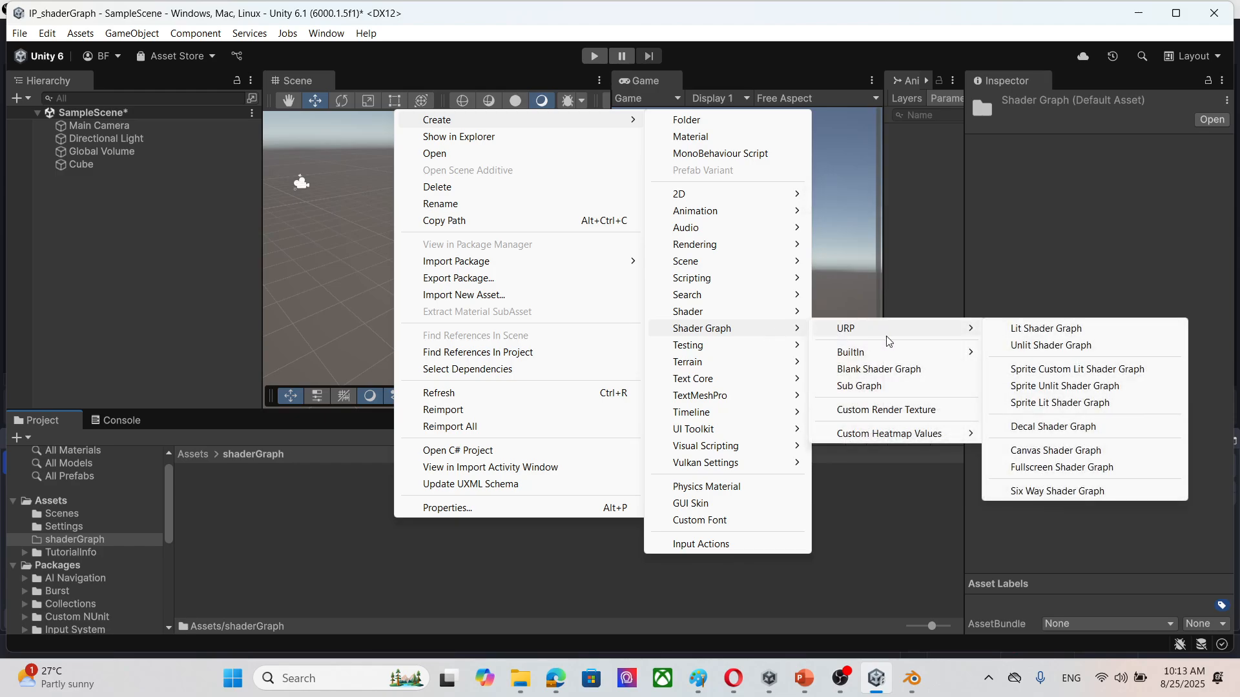
click(1071, 330)
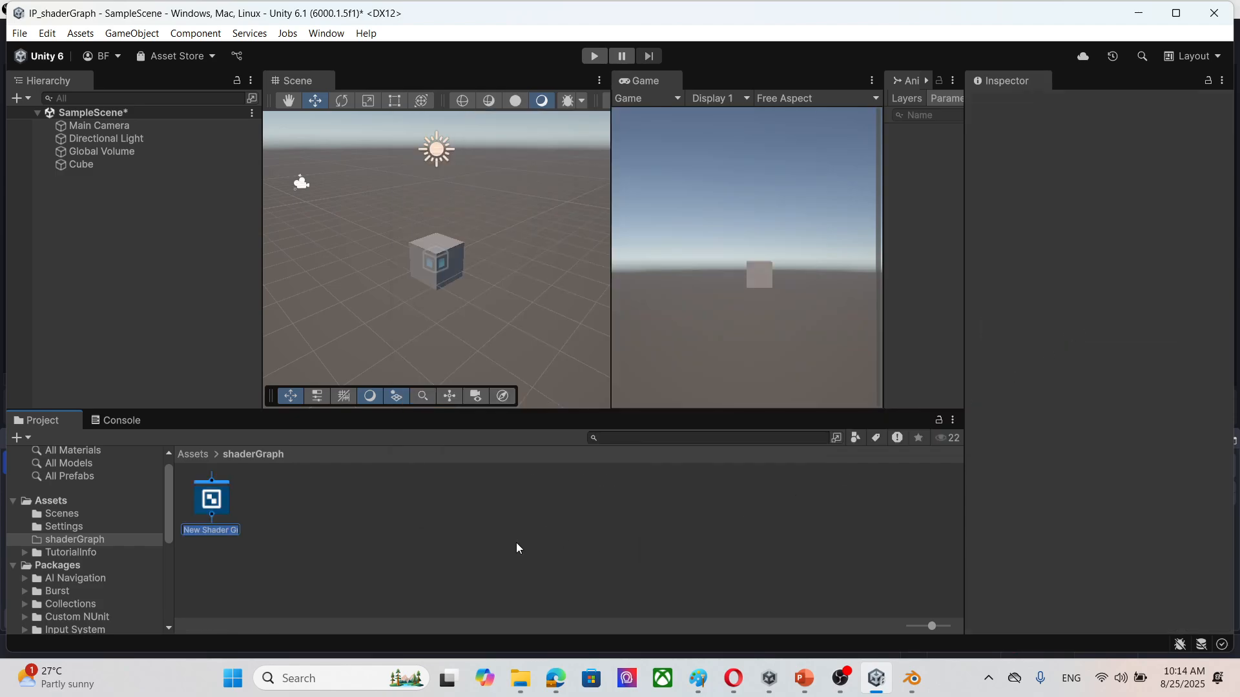
key(BackSpace)
text(greyscale)
key(Return)
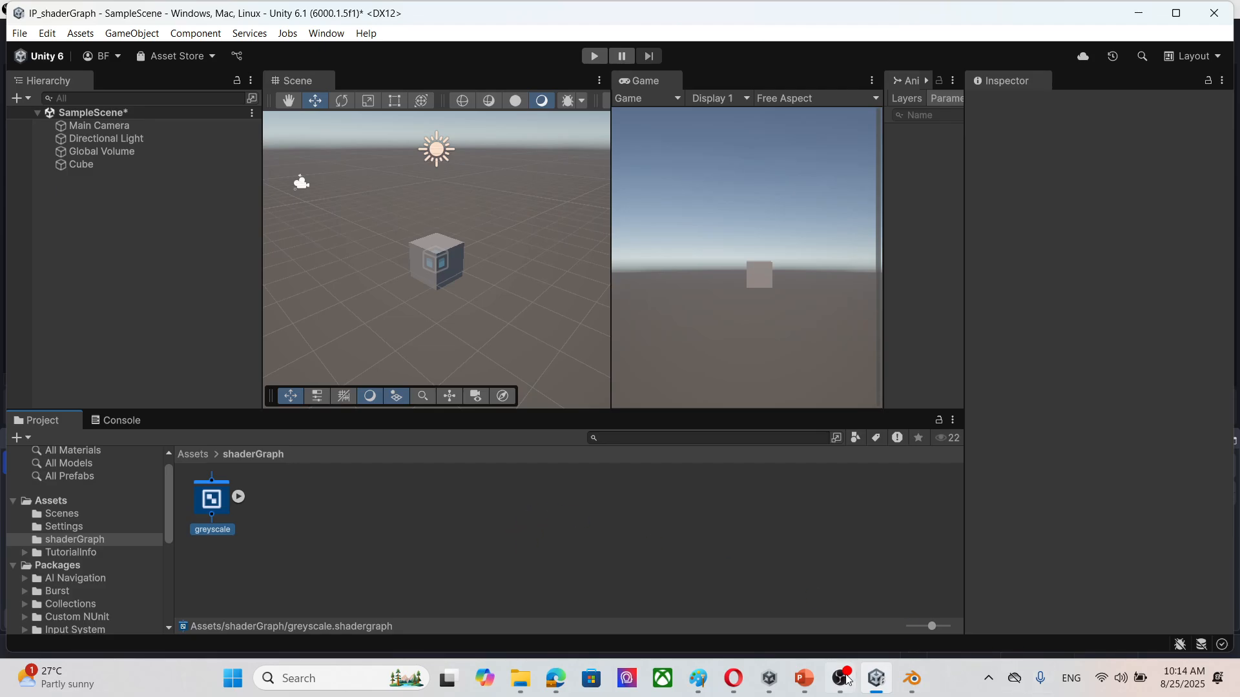
Step: Switch to the Chapter 3.1 Image processing presentation in PowerPoint and go through the slides to the Greyscale conversion formulas
click(804, 678)
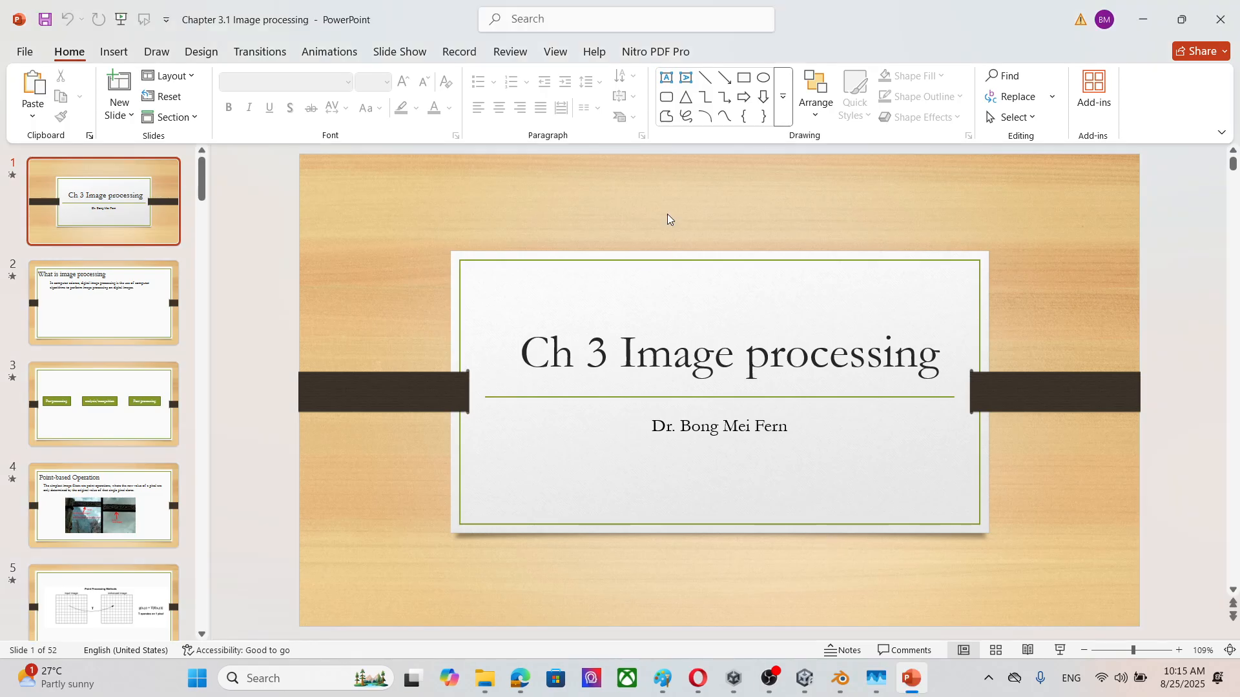
click(113, 292)
key(Down)
key(Down)
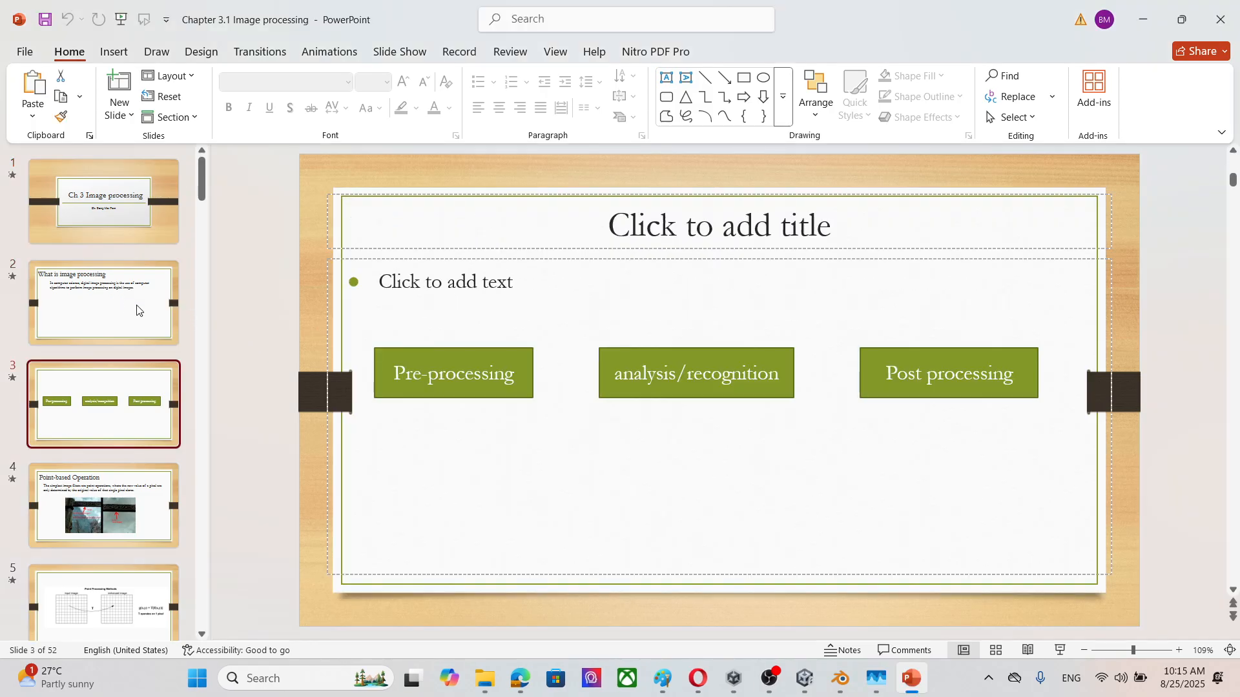
key(Up)
key(Down)
key(Down)
key(Down)
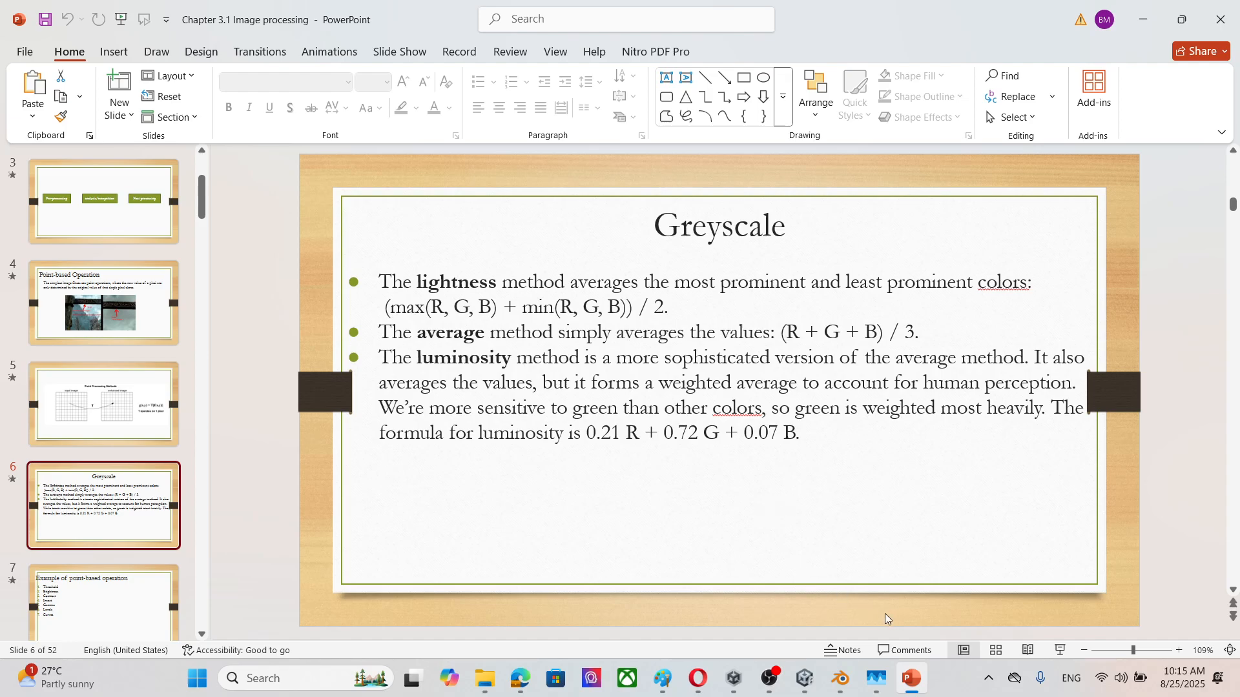
Step: Switch back to Unity and open the greyscale shader graph in its own maximized window with the Vertex and Fragment blocks in view
click(805, 679)
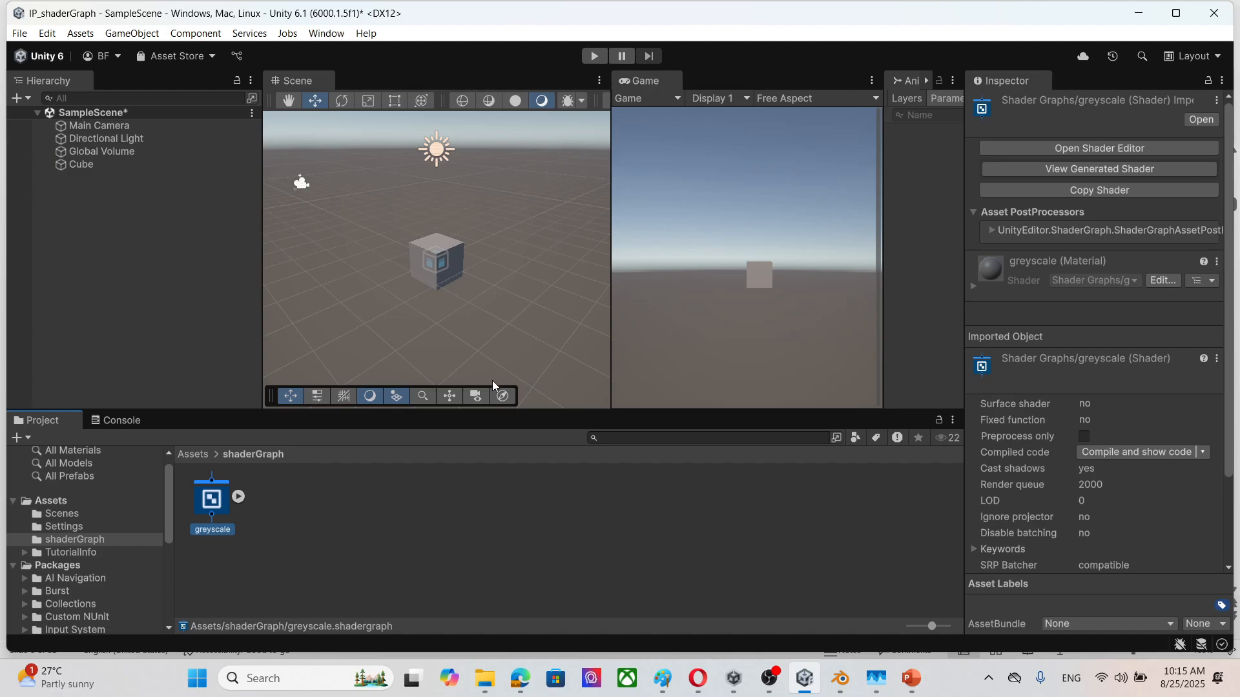
double_click(243, 530)
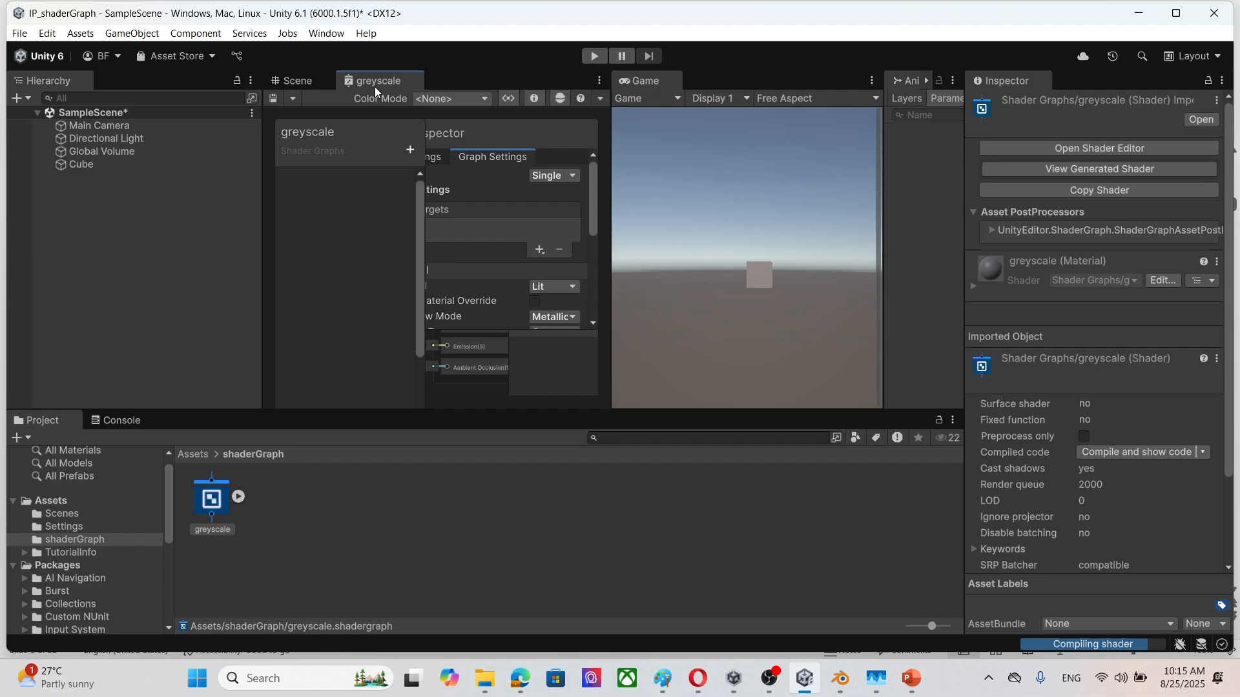
drag(405, 89, 447, 238)
click(563, 66)
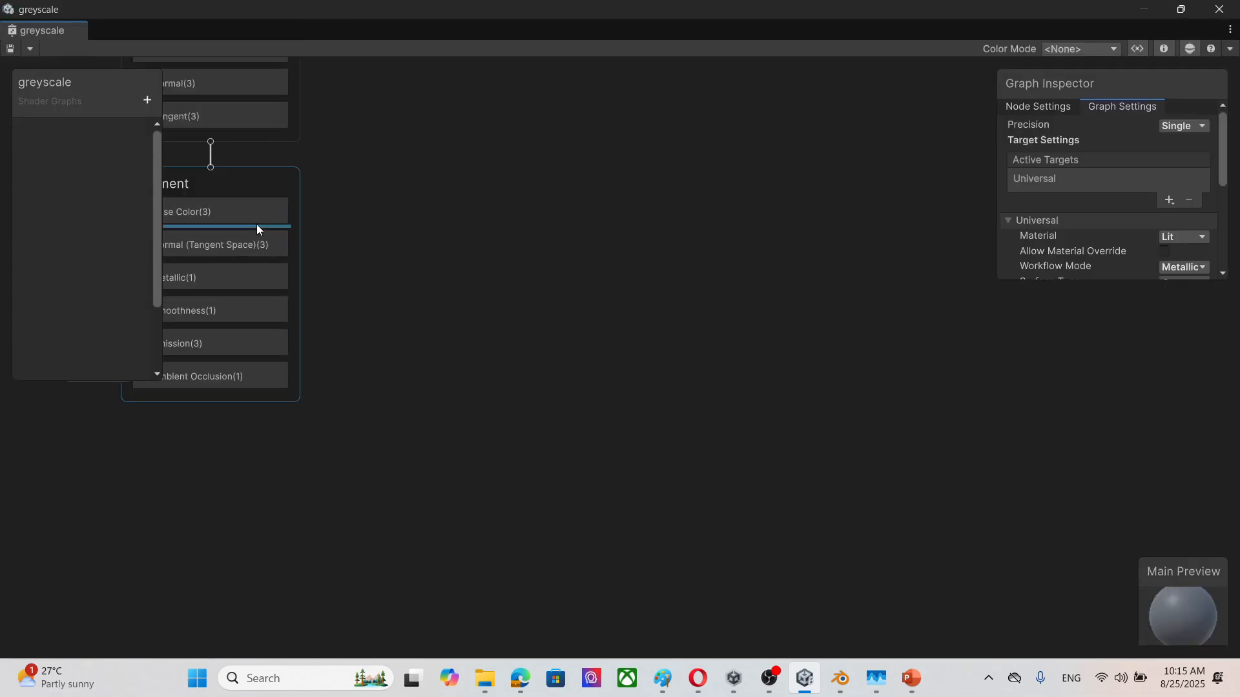
scroll(932, 444, down, 1)
middle_drag(931, 443, 973, 417)
scroll(962, 424, up, 1)
scroll(962, 425, down, 1)
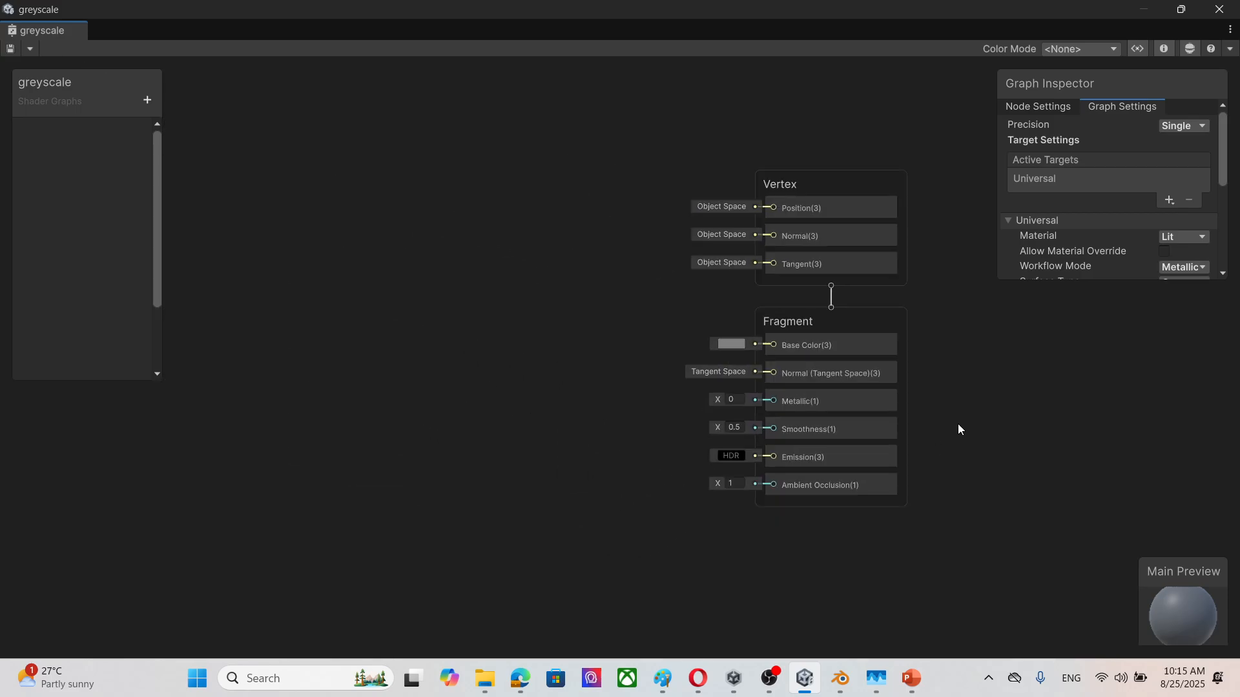
Step: Add a Sample Texture 2D node to the graph and place it beside the Vertex and Fragment blocks, on their input side
right_click(307, 249)
click(349, 251)
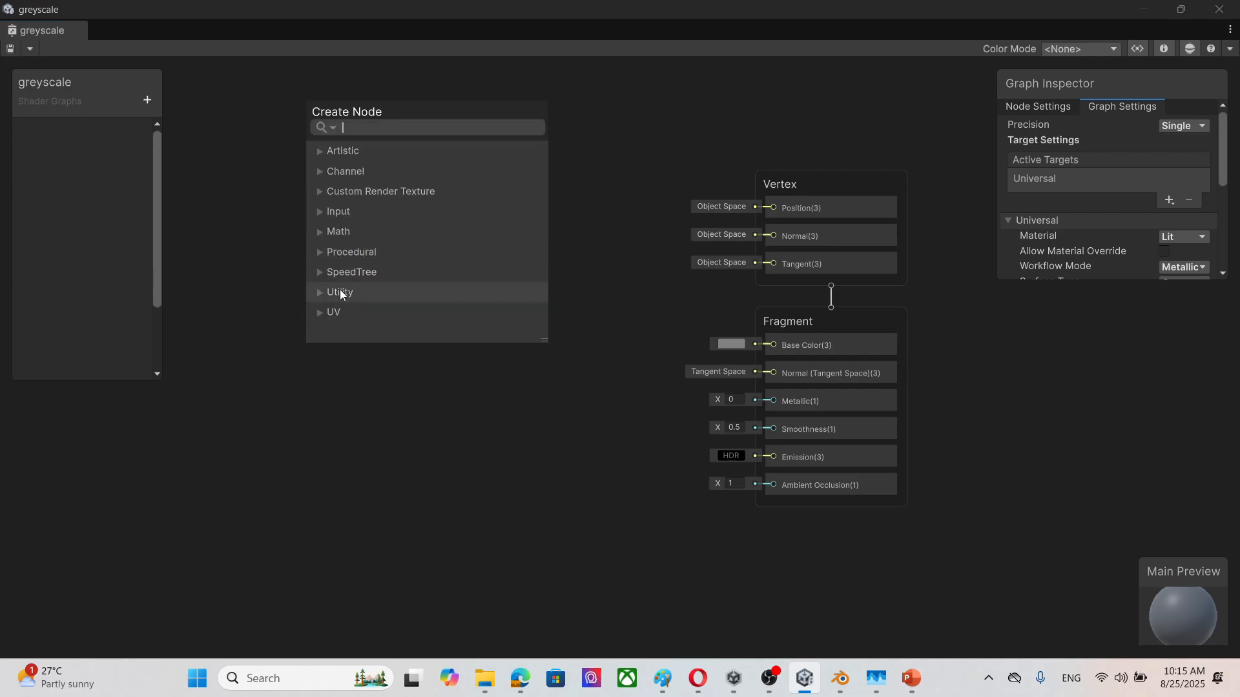
text(texture)
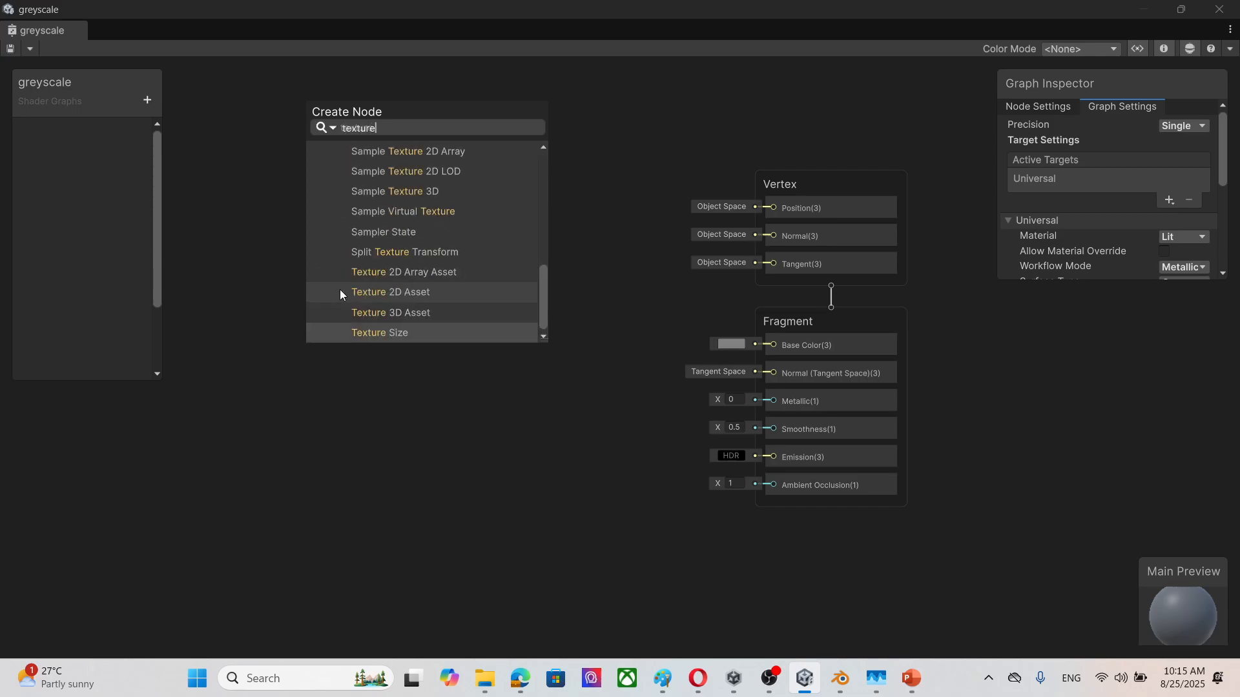
scroll(502, 243, up, 3)
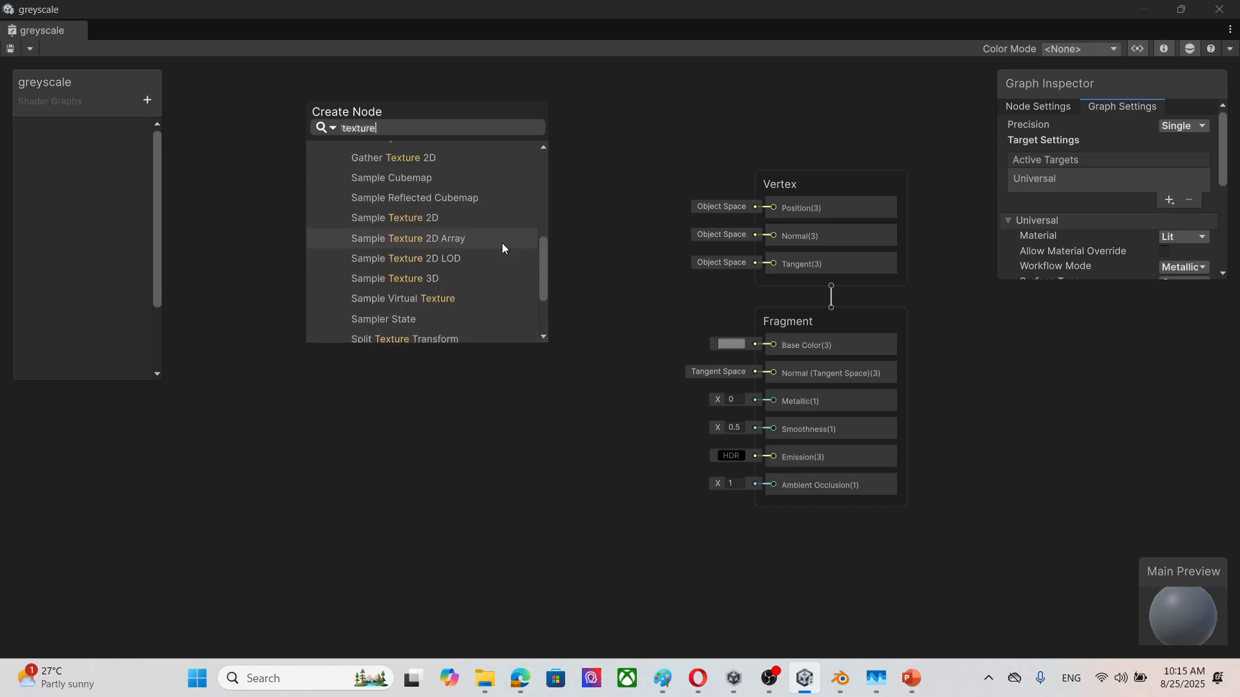
click(476, 219)
drag(398, 278, 522, 213)
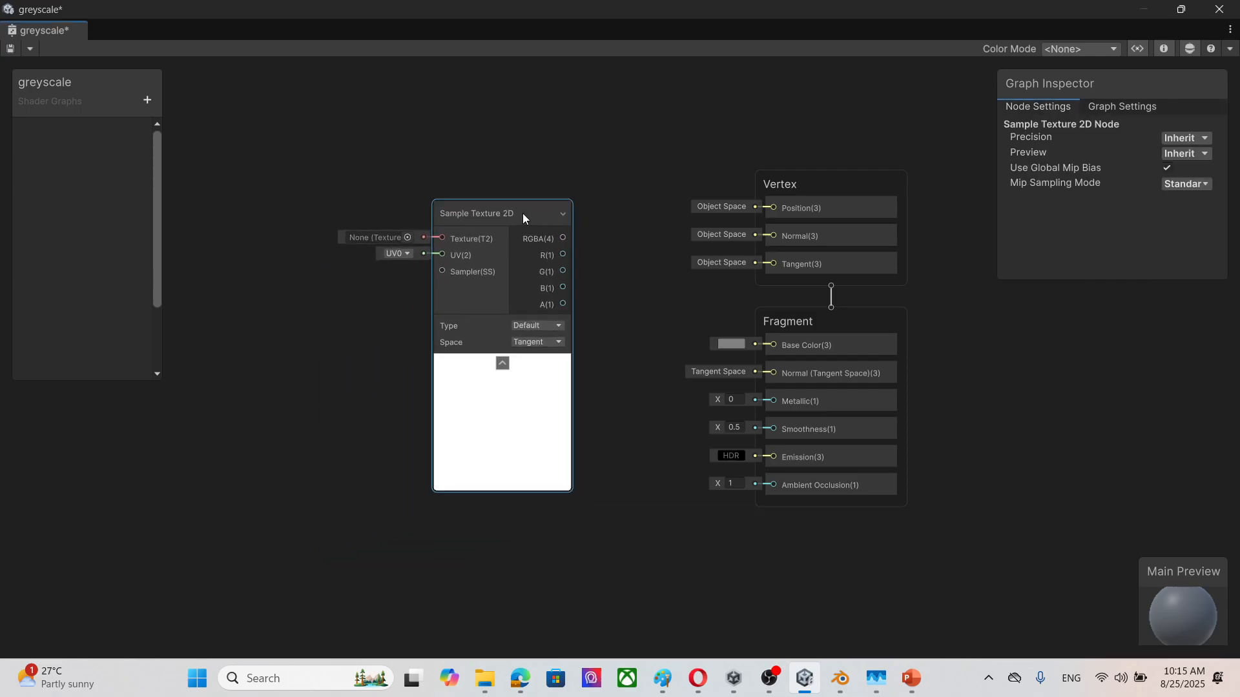
Step: Import the bedSheet image from the textu folder in Pictures into the project's shaderGraph folder
click(407, 237)
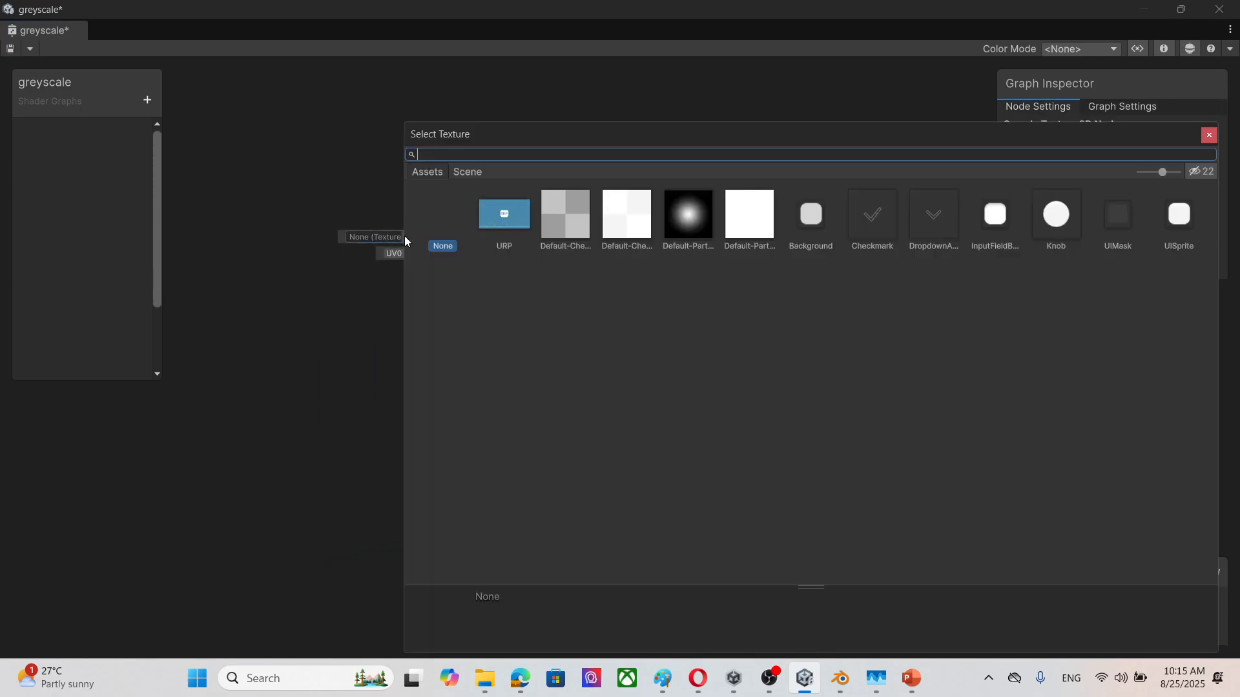
click(1207, 142)
double_click(1059, 16)
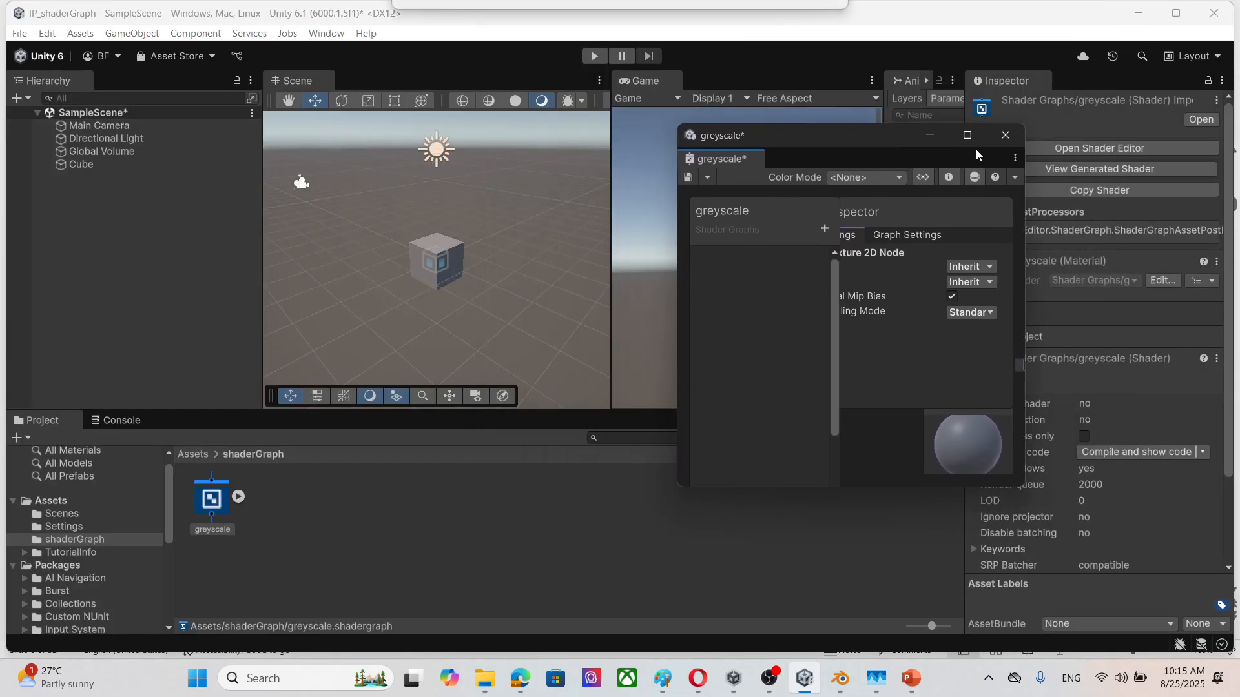
mouse_move(485, 678)
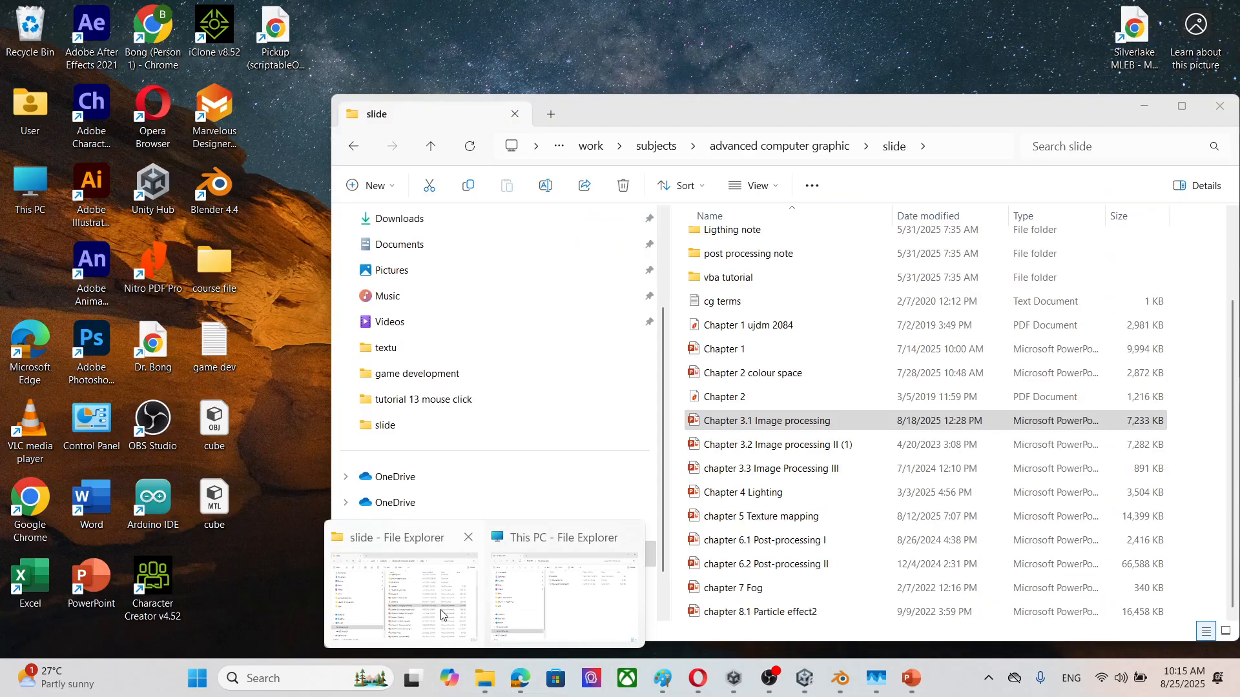
click(460, 617)
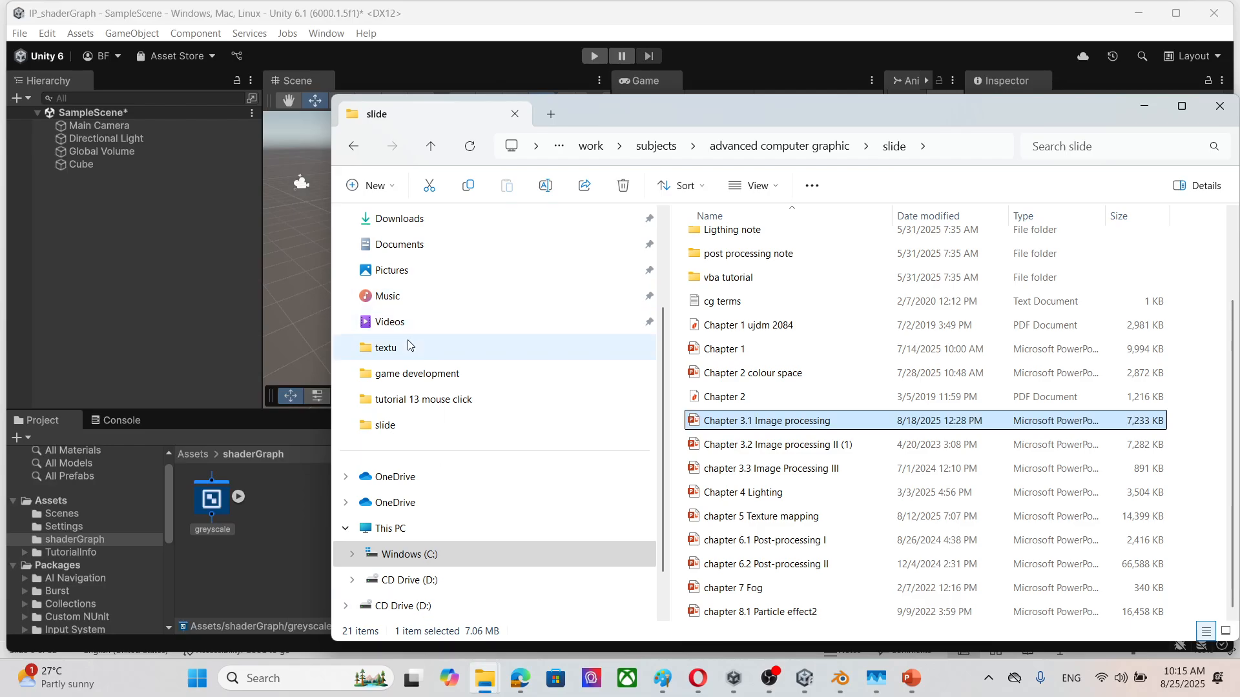
click(413, 270)
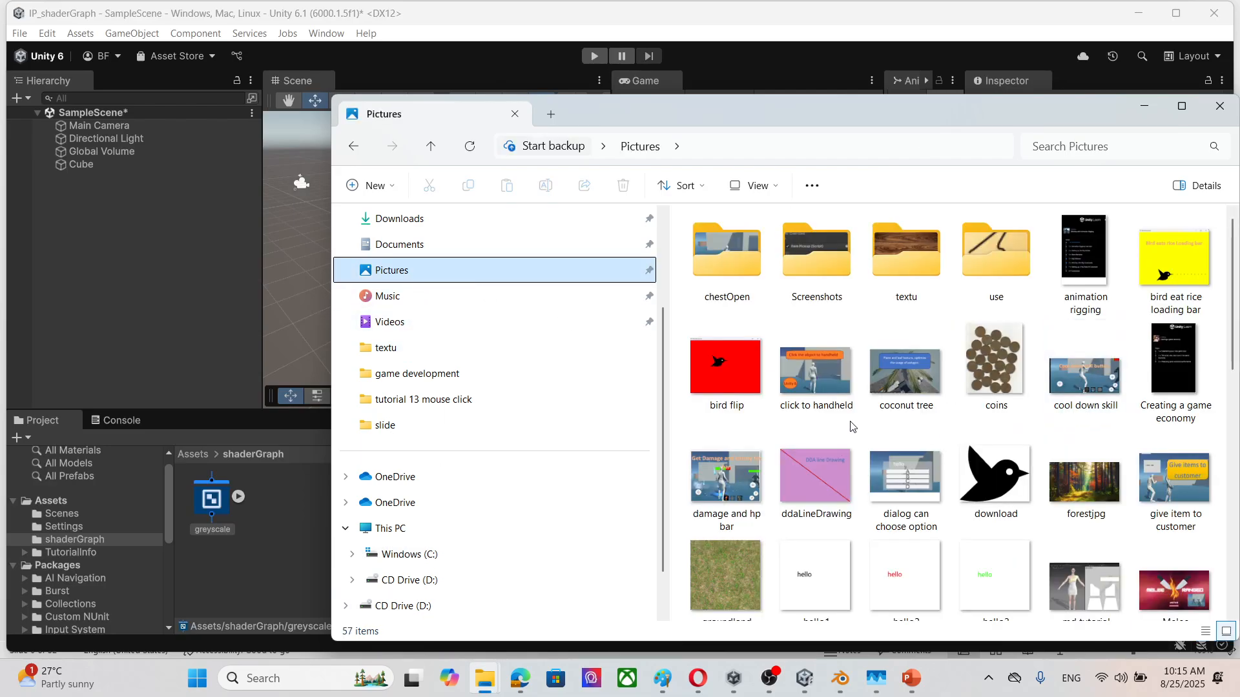
click(408, 352)
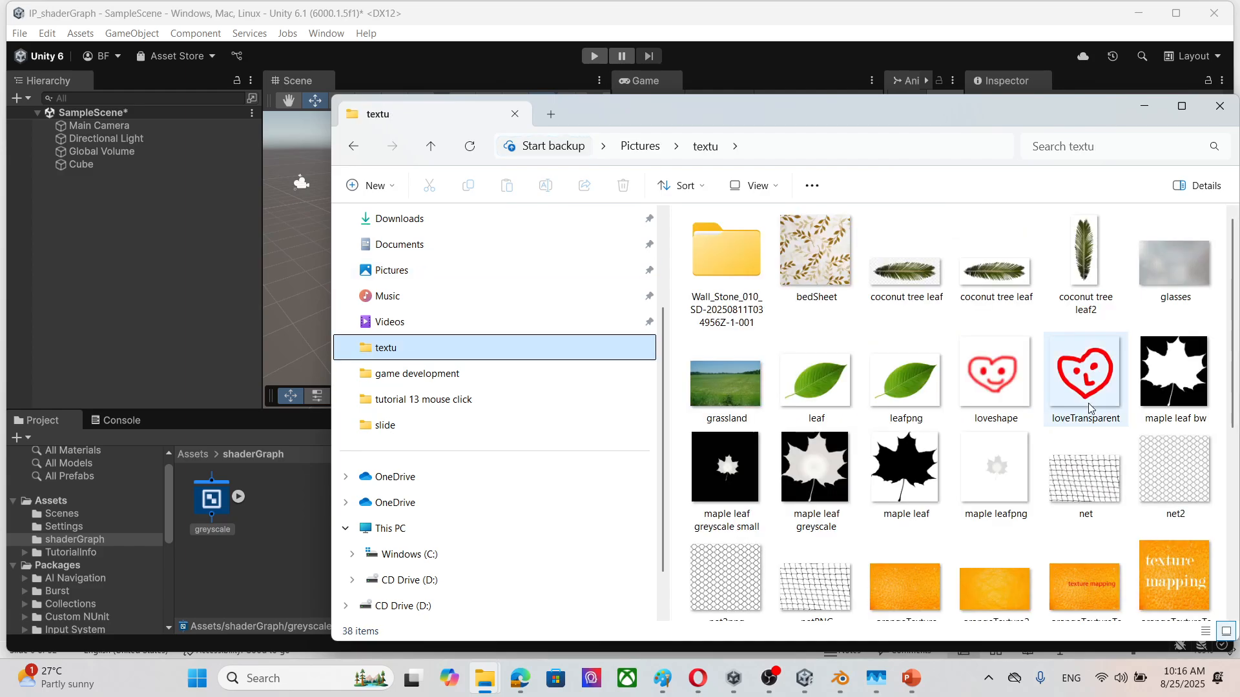
drag(815, 255, 293, 497)
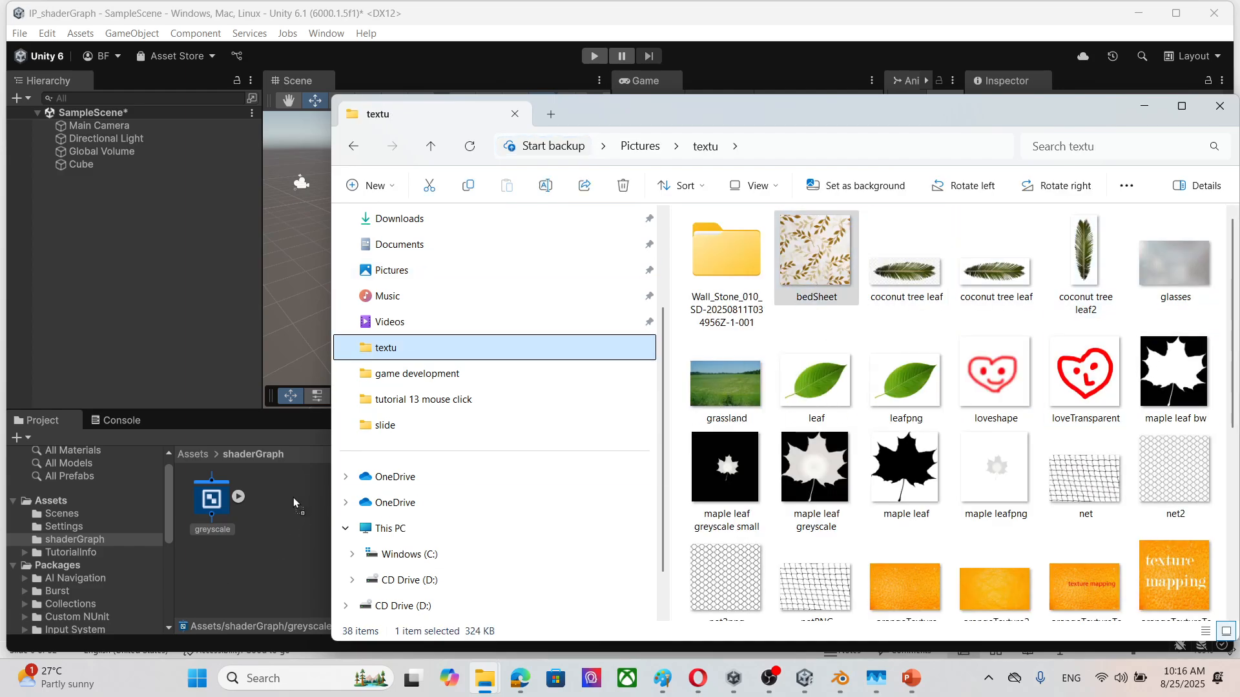
Step: Return to the maximized greyscale graph, assign the bedSheet texture to the Sample Texture 2D node, and connect its RGBA output to Base Color
click(1143, 106)
drag(864, 143, 850, 142)
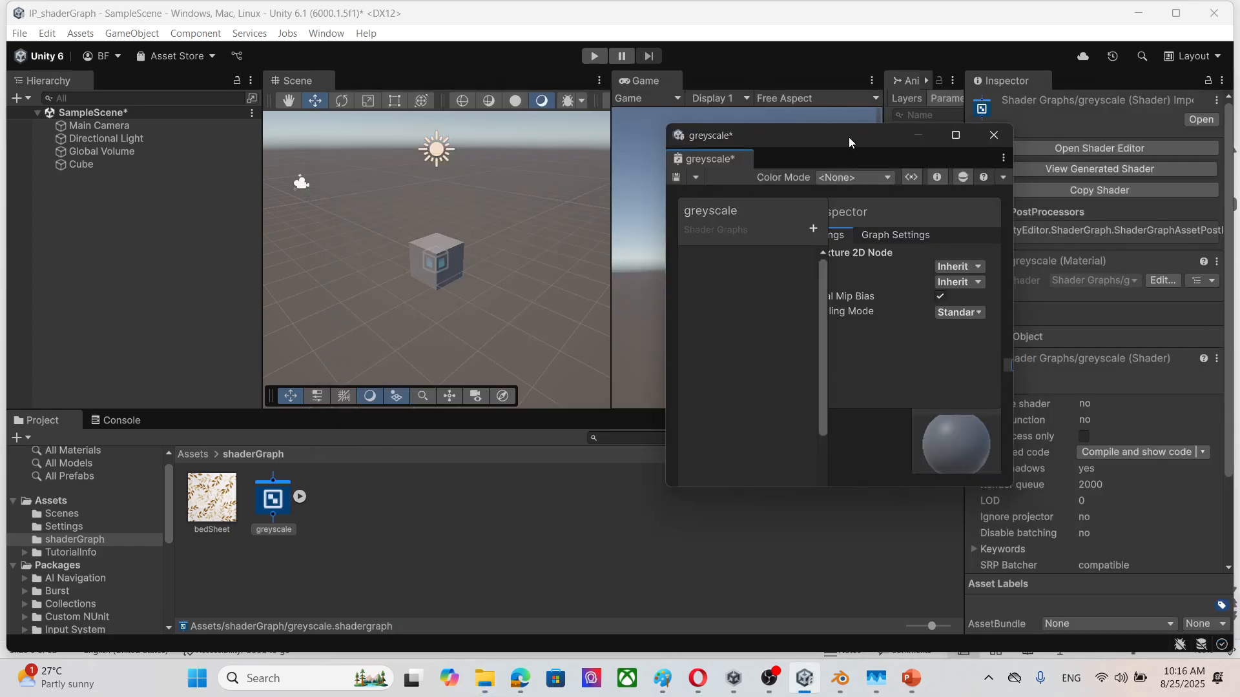
double_click(893, 139)
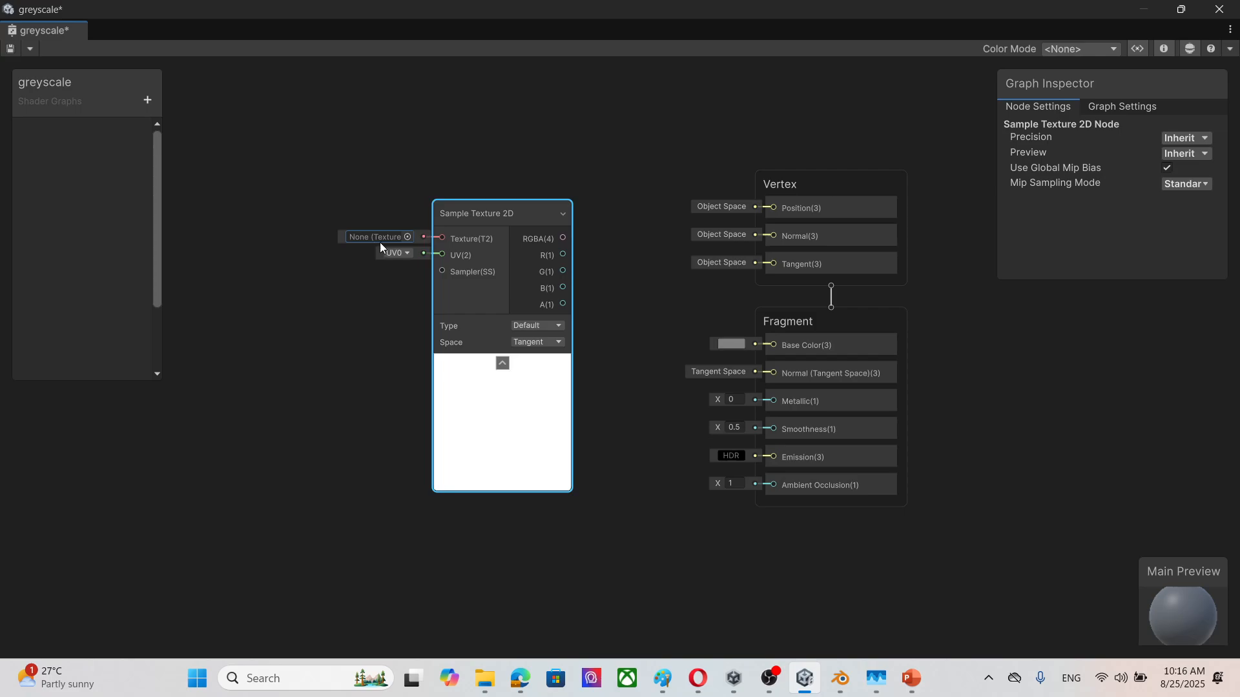
click(407, 237)
click(507, 216)
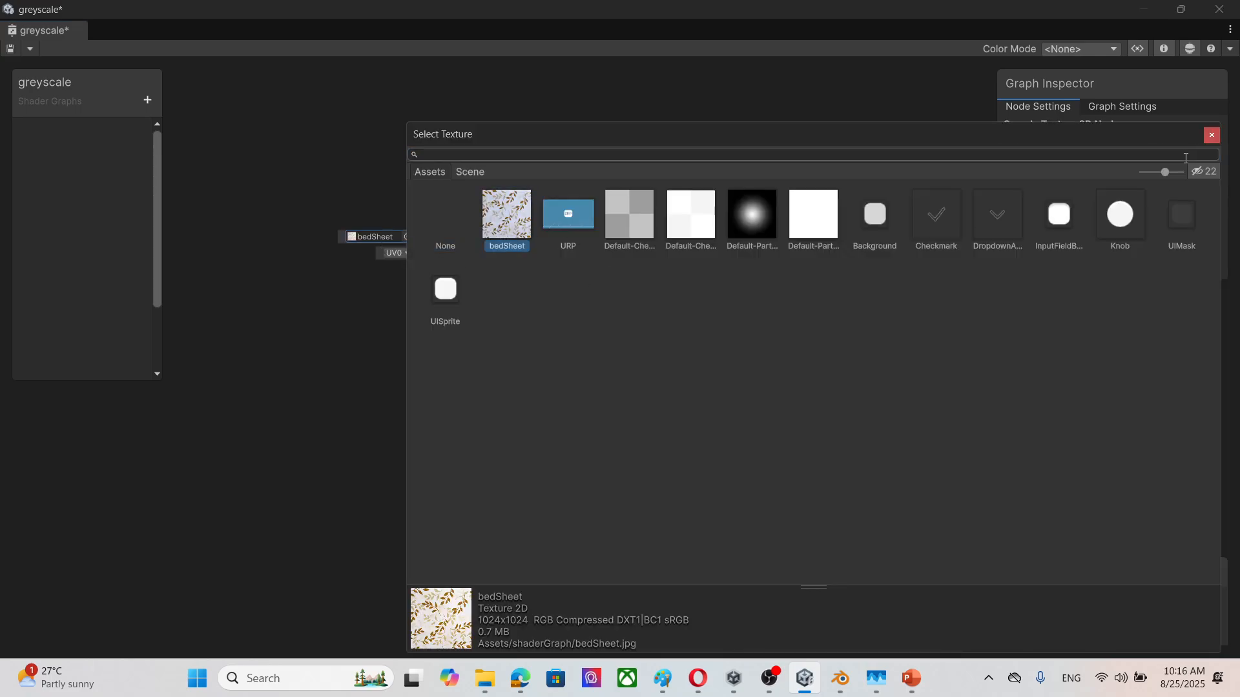
click(1211, 135)
drag(563, 237, 773, 346)
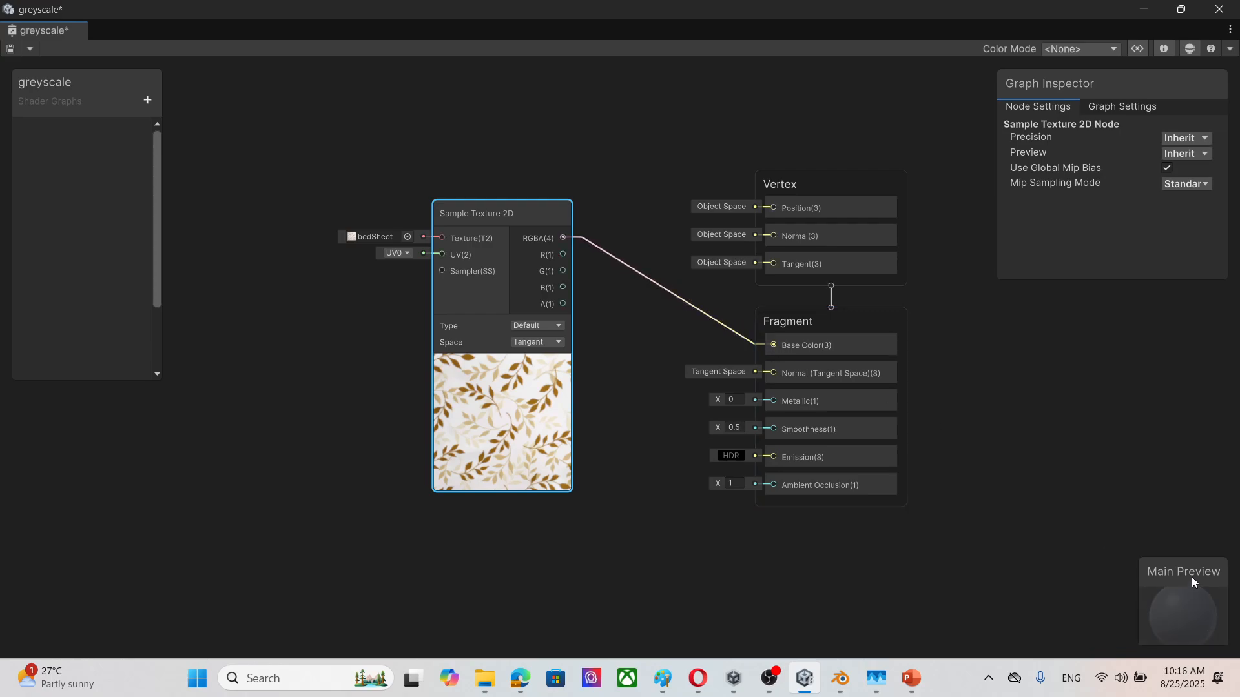
Step: Reposition the Main Preview and Graph Inspector beside the Vertex and Fragment blocks, toggling the Main Preview off and back on
drag(1192, 582, 1095, 389)
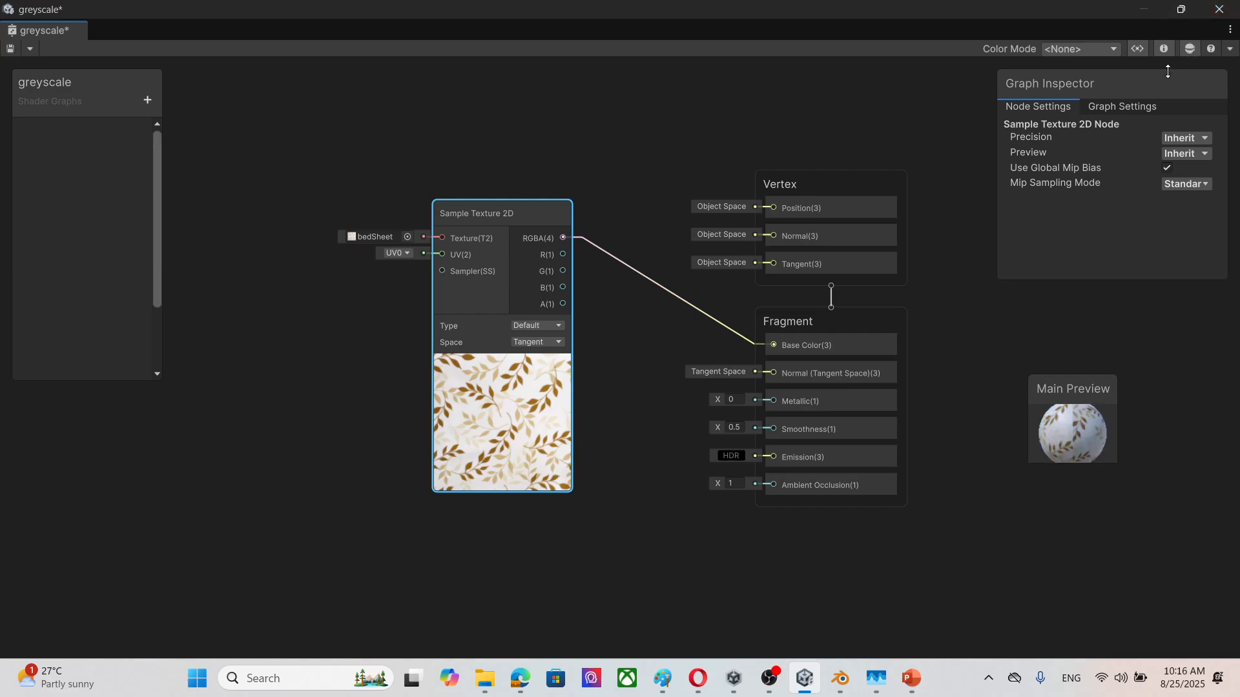
drag(1140, 81, 1094, 95)
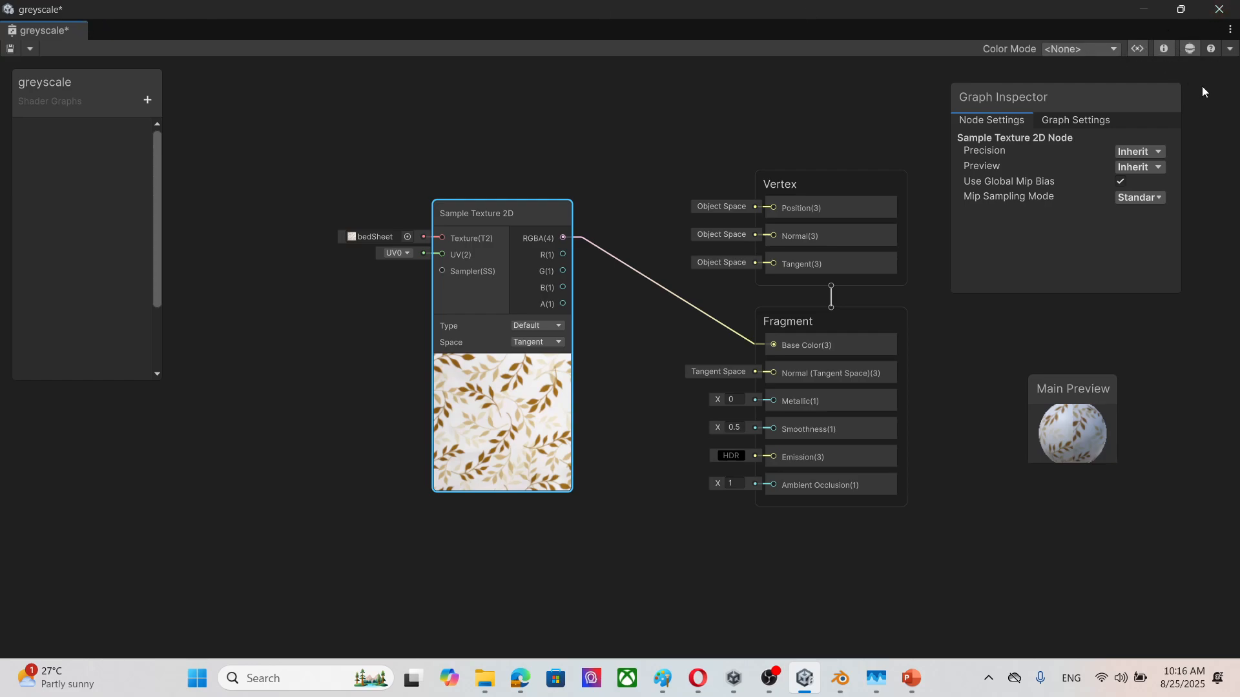
click(1190, 49)
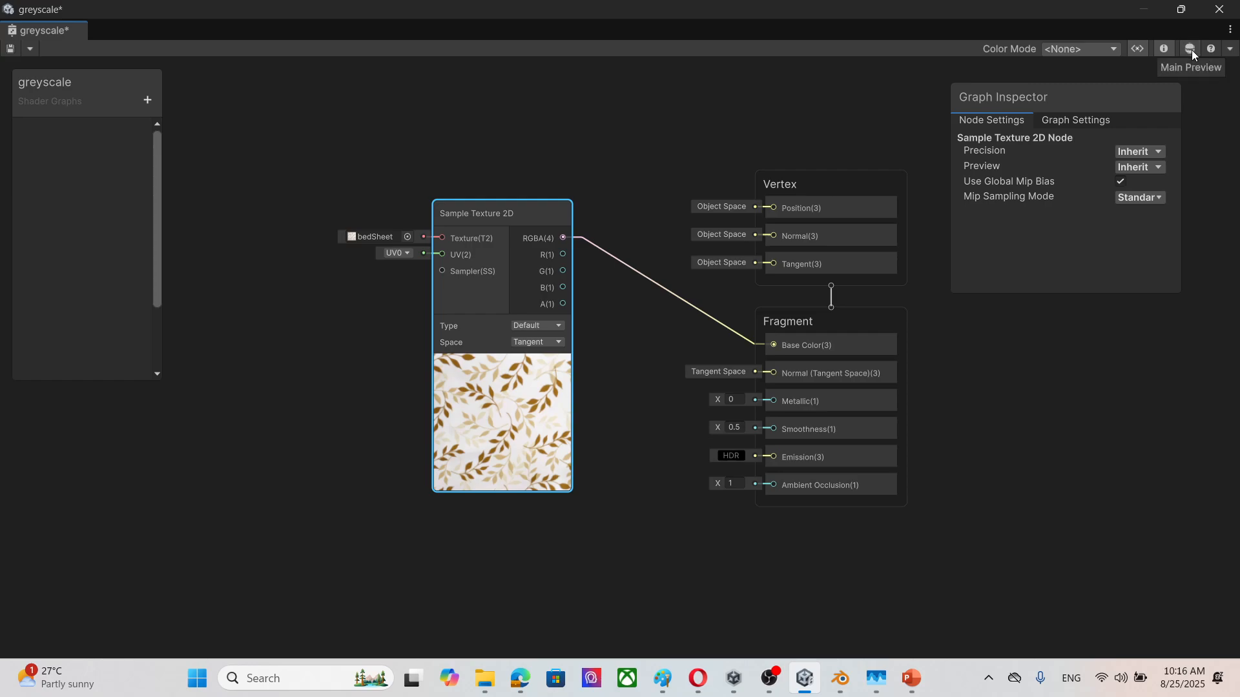
click(1232, 51)
click(1236, 193)
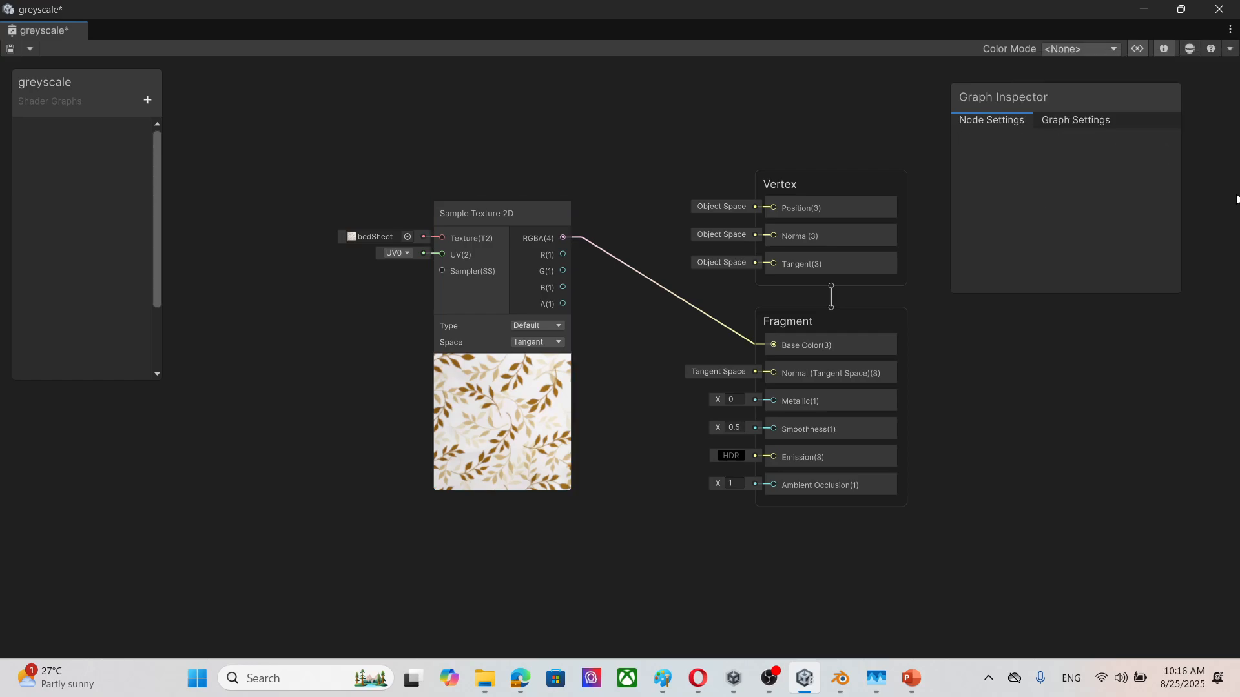
click(1194, 53)
click(1194, 53)
click(1193, 52)
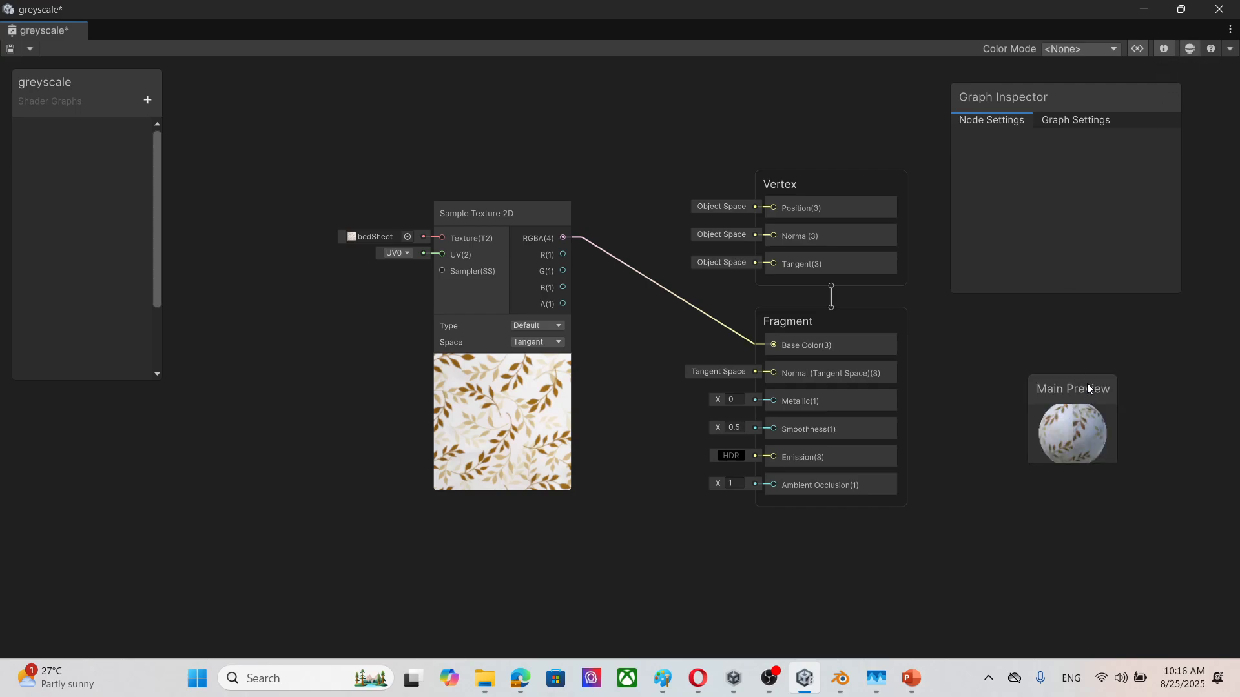
Step: Enlarge the Main Preview, place it beneath the Graph Inspector, and rotate the preview sphere
drag(1085, 376, 1082, 269)
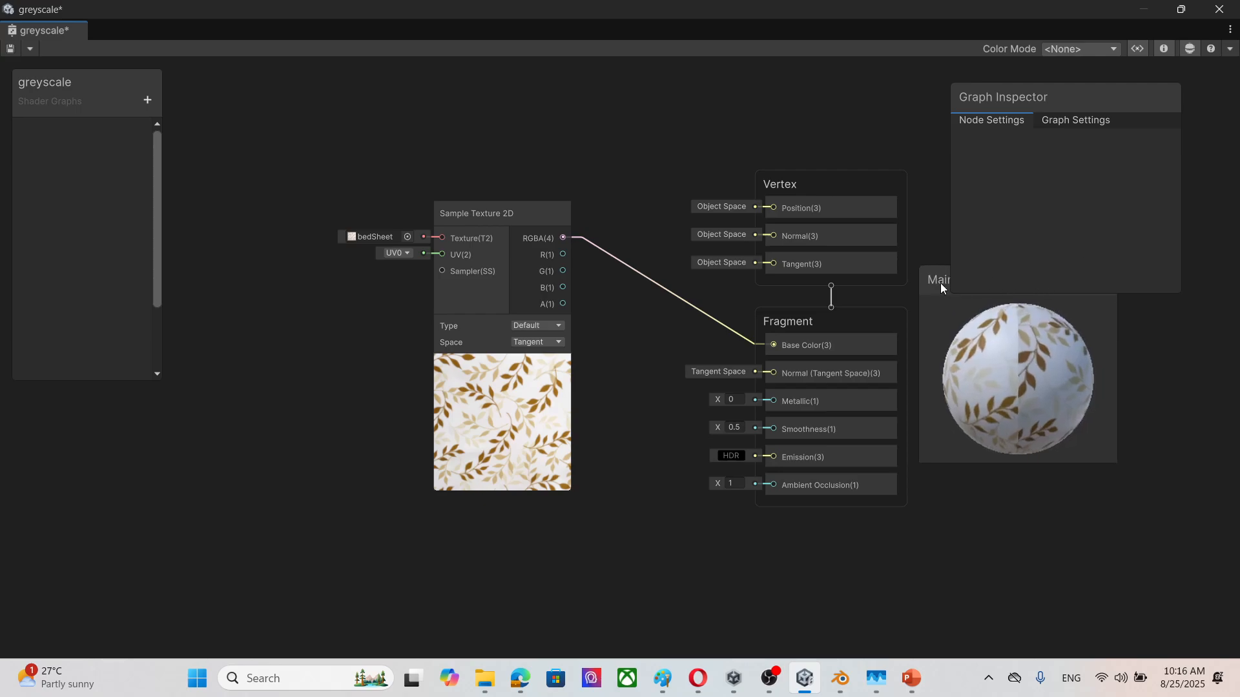
drag(939, 277, 994, 400)
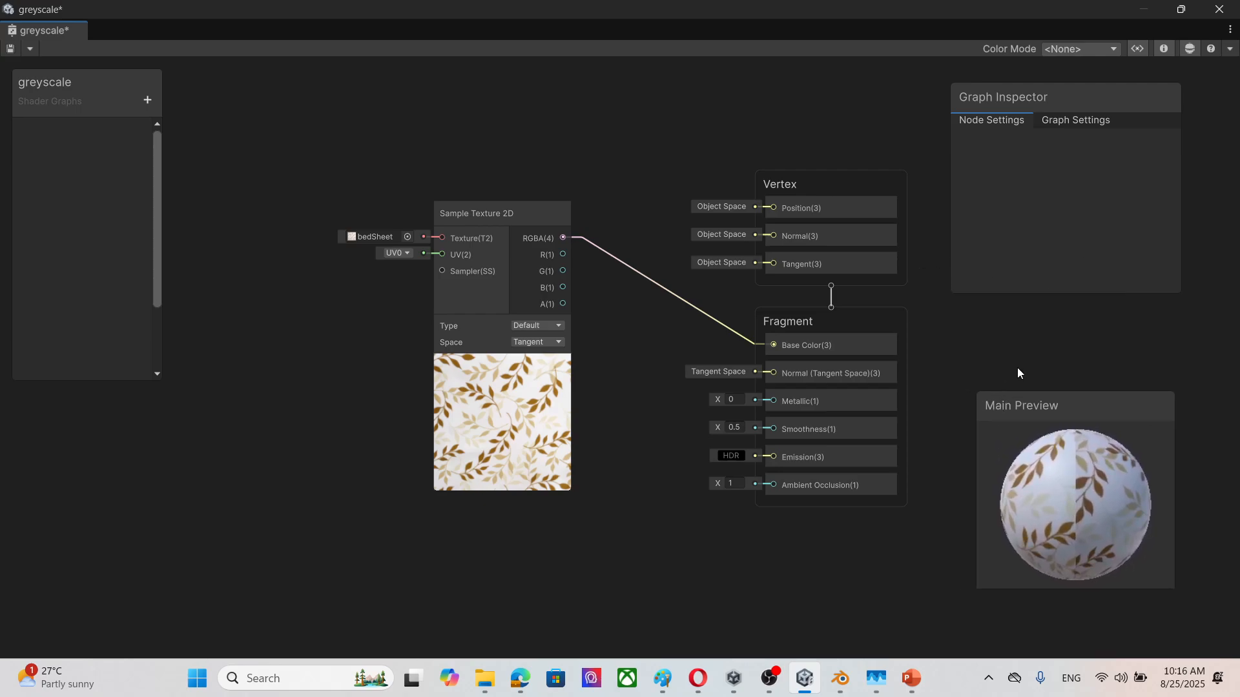
drag(1085, 402, 1089, 377)
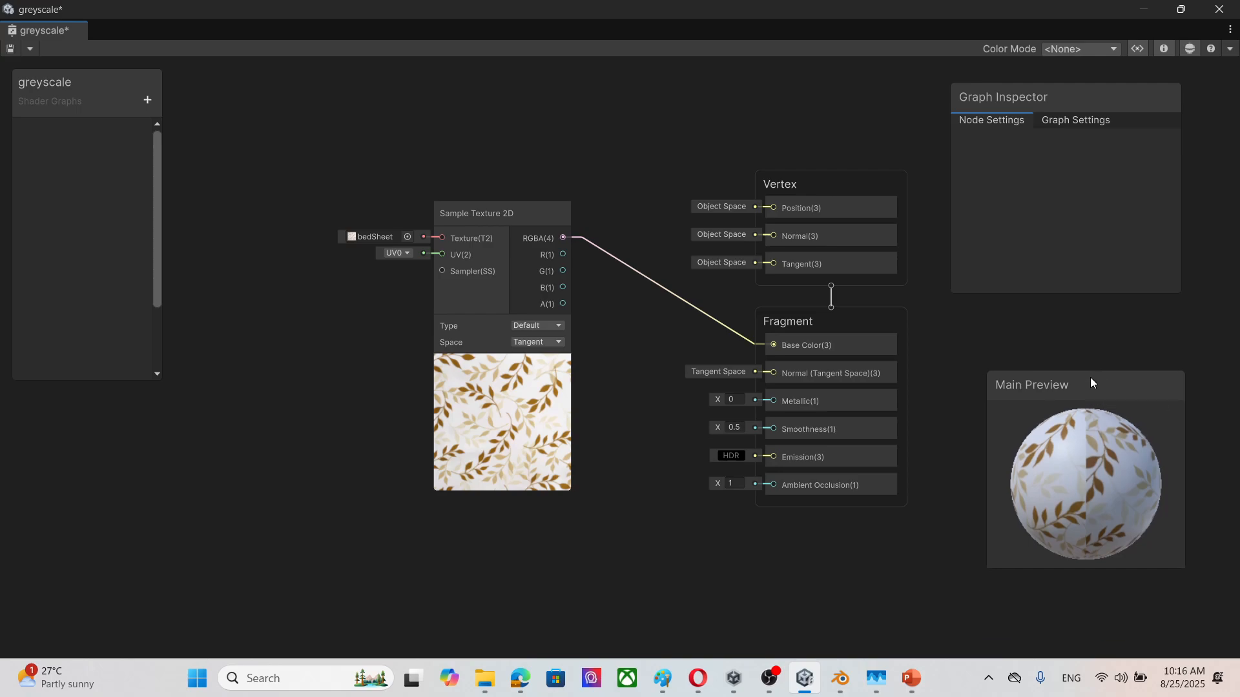
drag(1076, 456, 1067, 501)
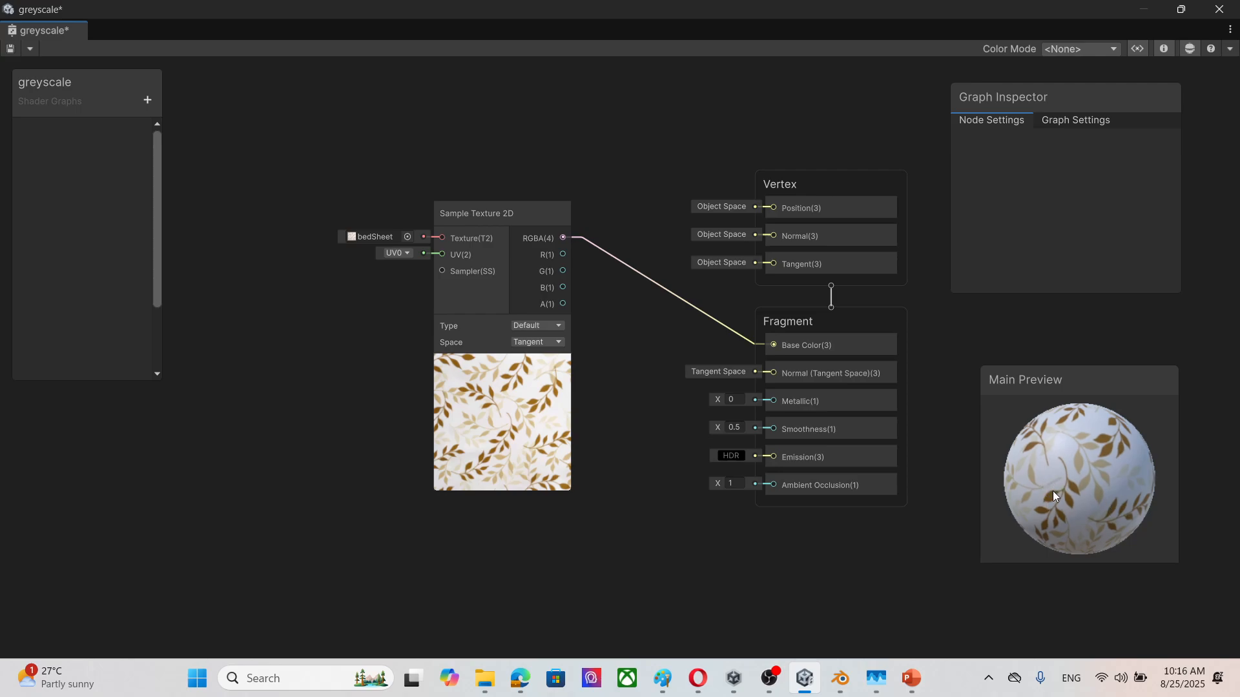
Step: Try to detach the connection between the Sample Texture 2D node's RGBA output and the Fragment block's Base Color
drag(512, 224, 417, 163)
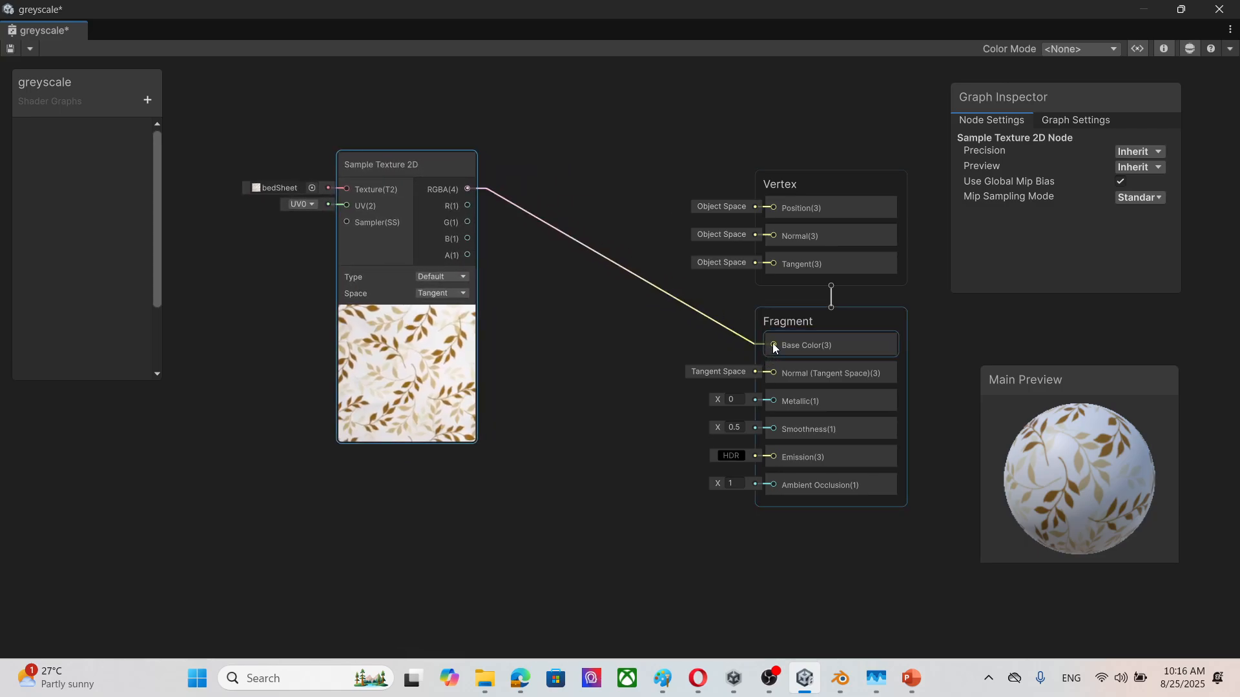
drag(773, 345, 644, 362)
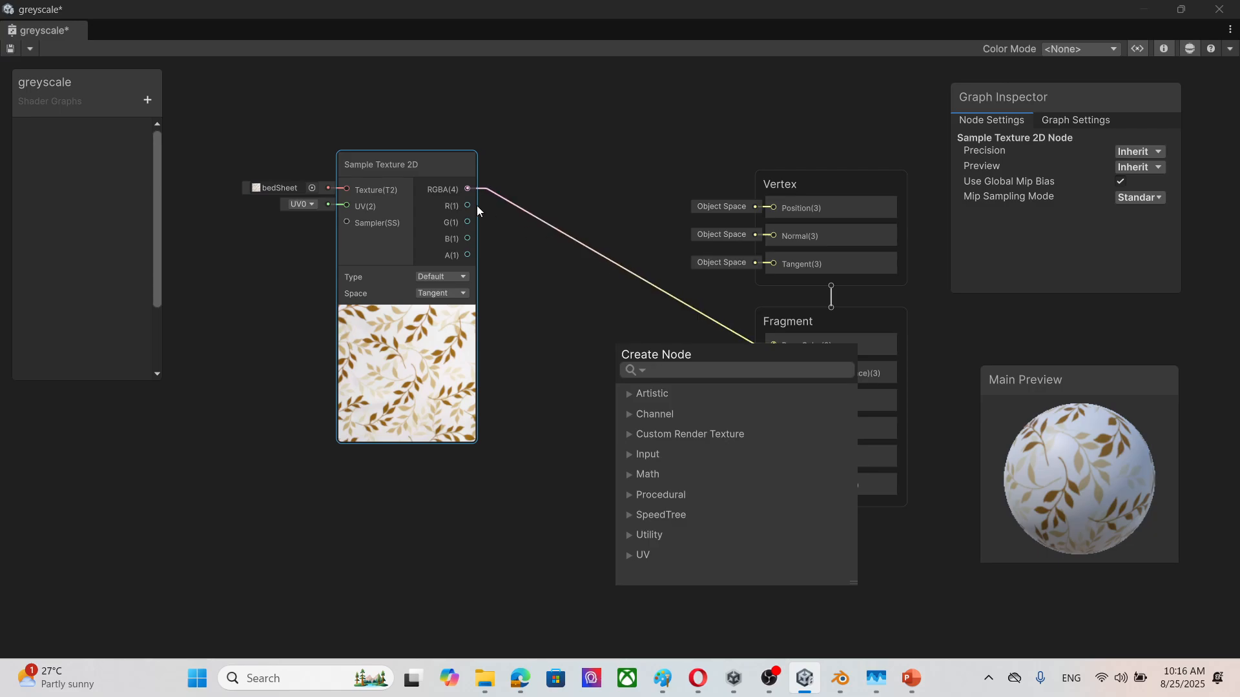
drag(467, 188, 657, 133)
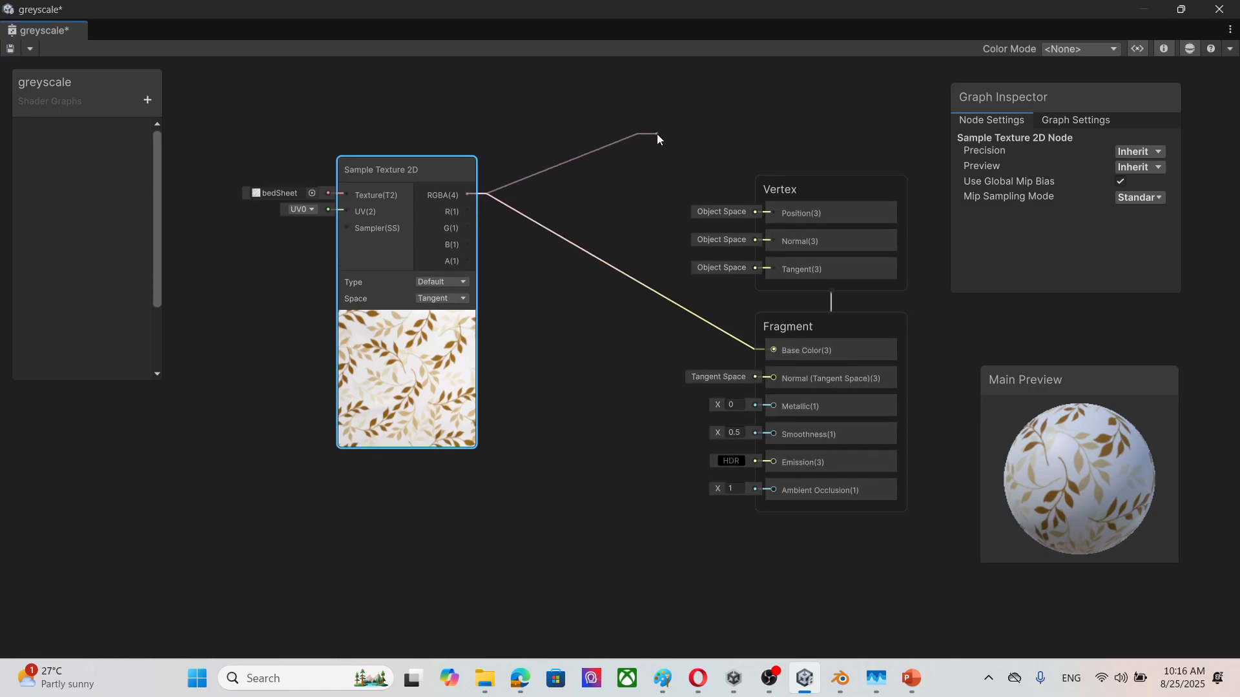
click(585, 242)
click(519, 250)
right_click(519, 249)
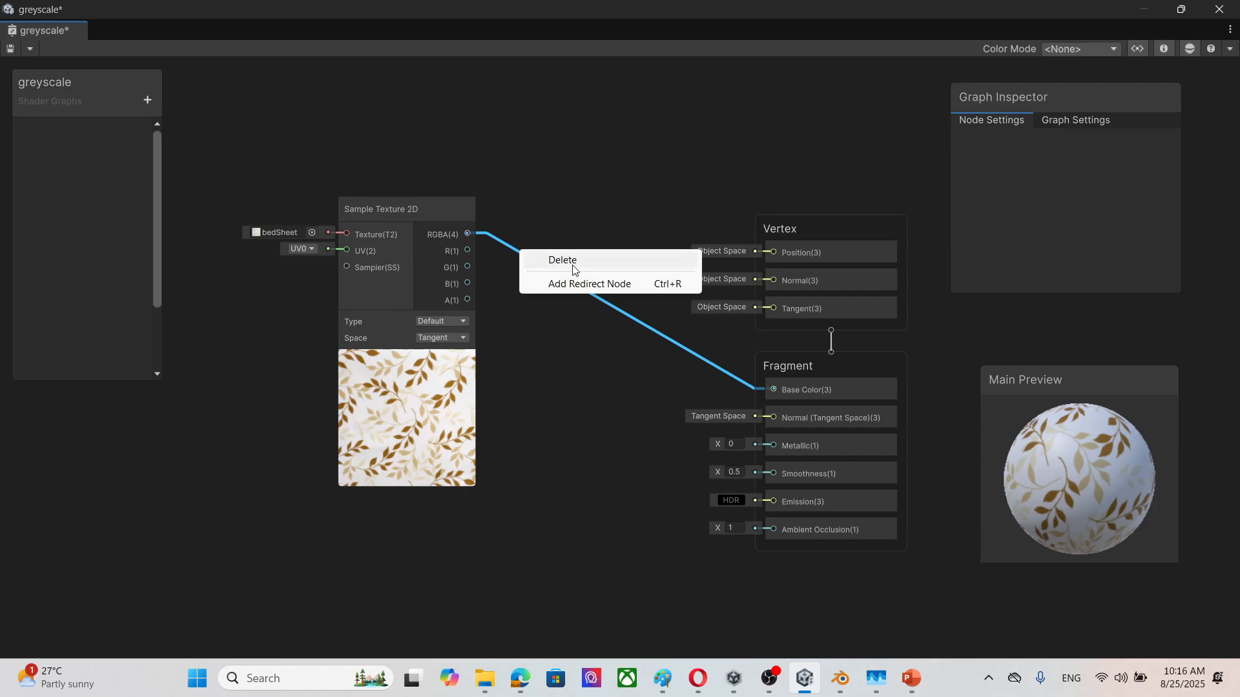
click(573, 265)
drag(468, 234, 686, 391)
click(665, 296)
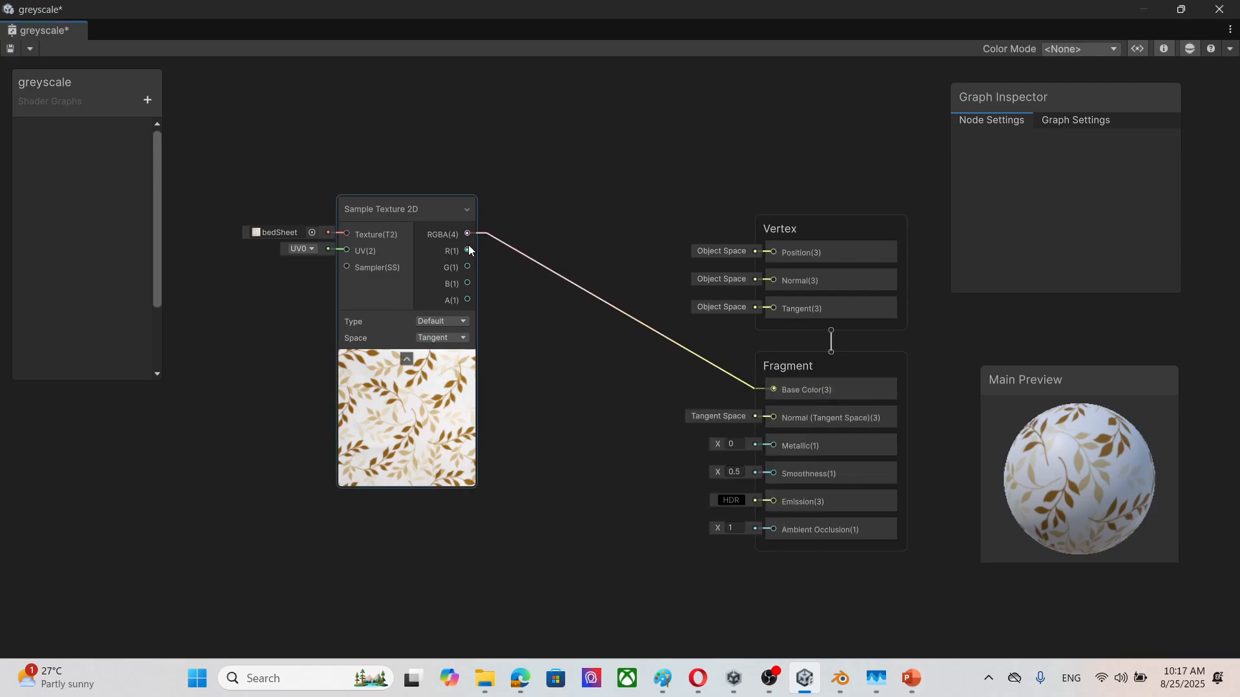
drag(467, 234, 576, 192)
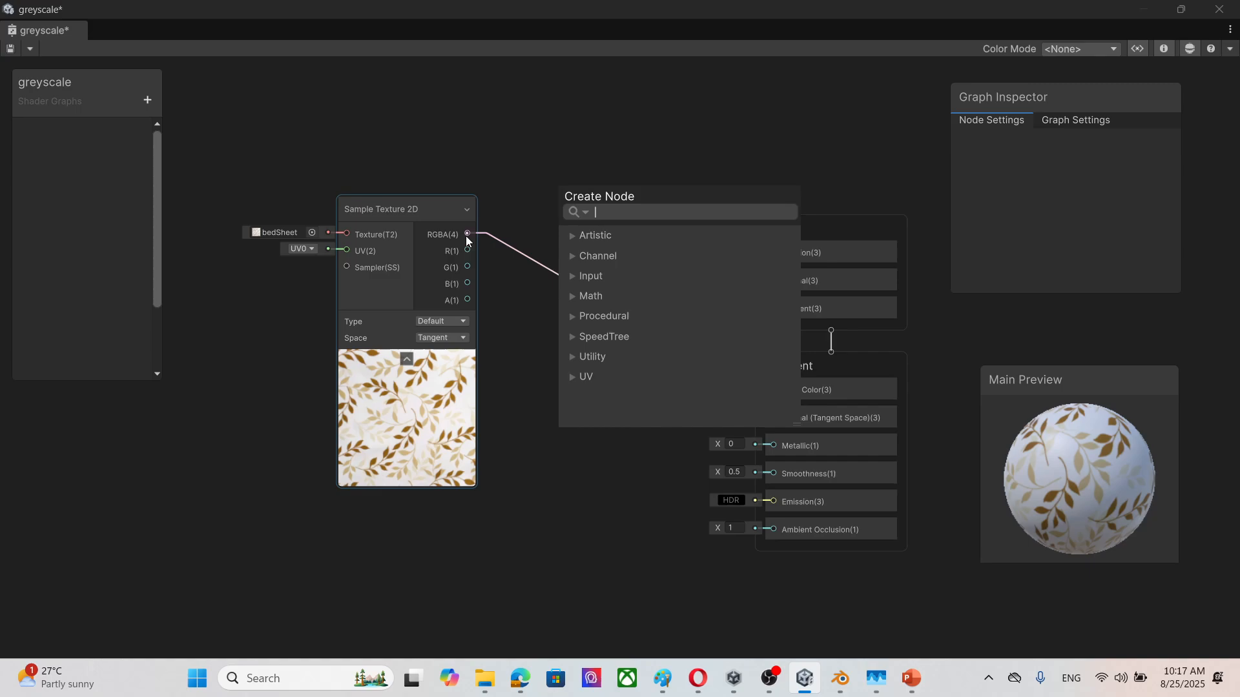
click(468, 232)
right_click(468, 231)
drag(466, 232, 645, 166)
click(581, 197)
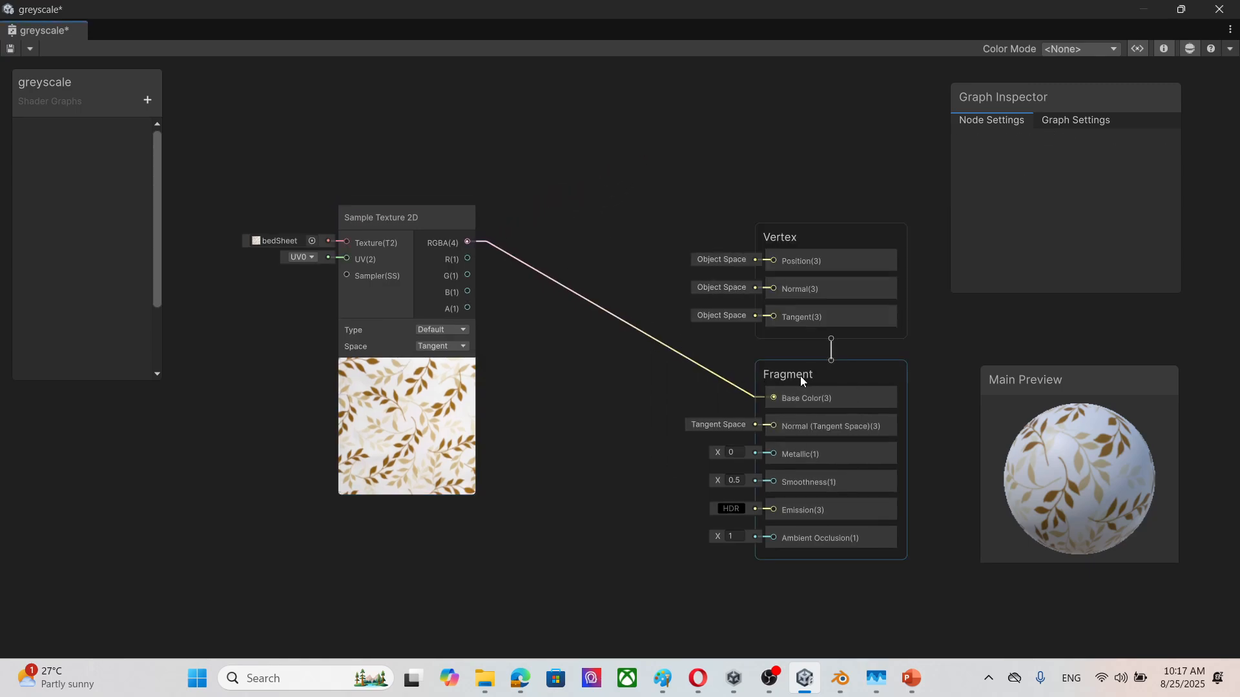
drag(773, 397, 296, 292)
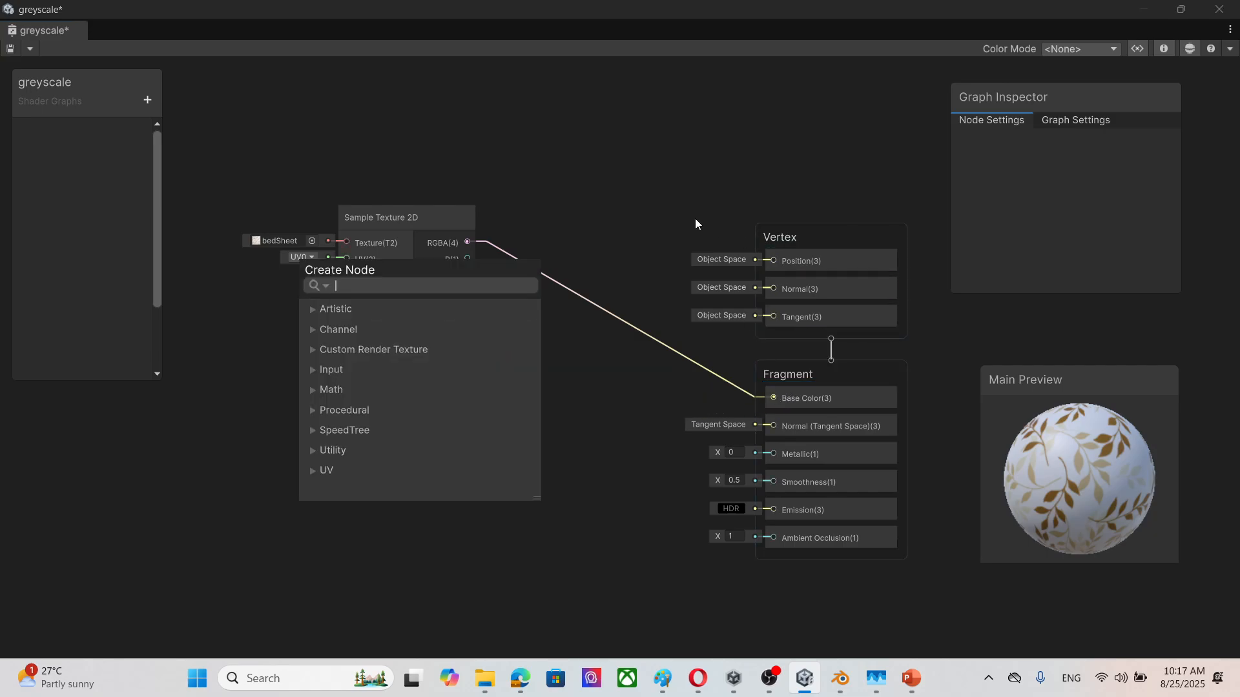
click(607, 260)
Step: Delete the RGBA-to-Base Color connection and move the Sample Texture 2D node farther from the Vertex and Fragment blocks
click(572, 291)
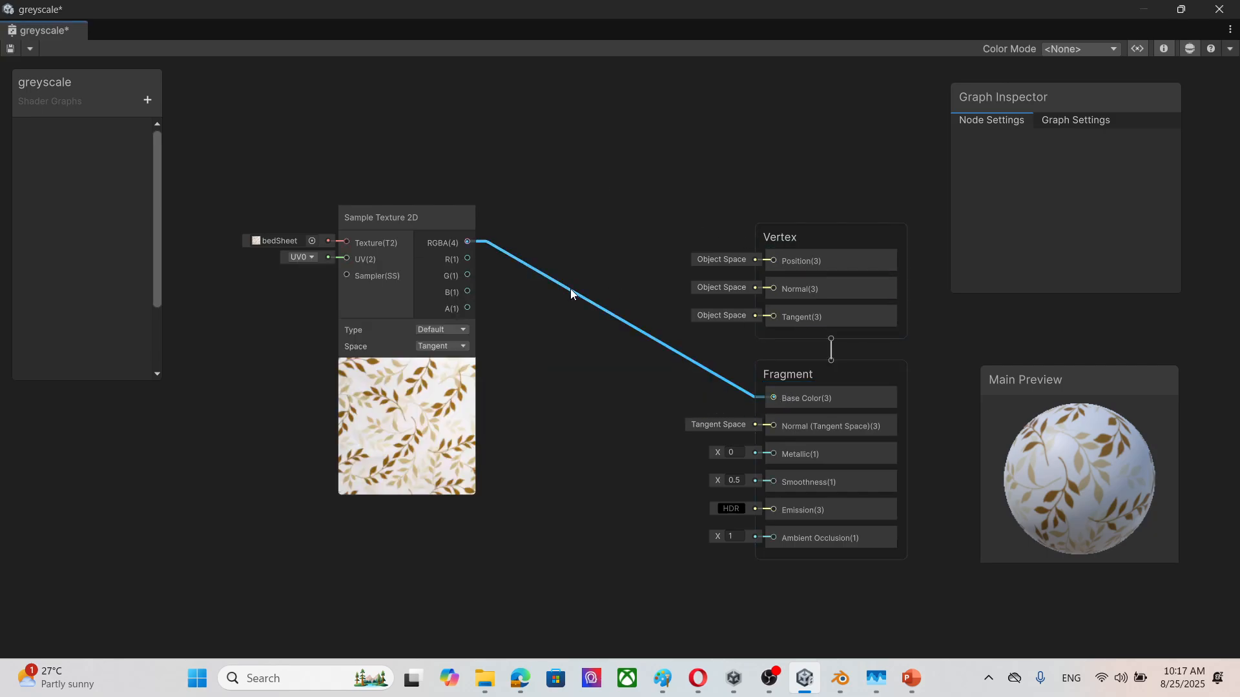
key(Delete)
drag(424, 208, 331, 255)
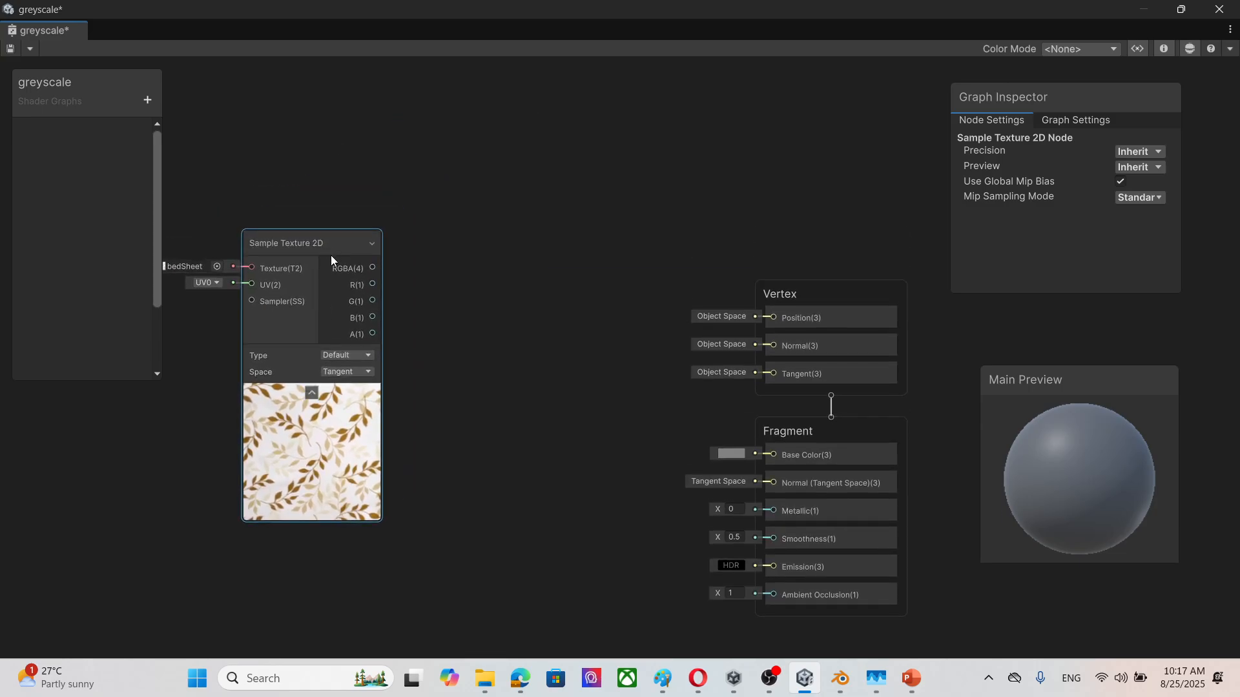
scroll(332, 252, down, 3)
middle_drag(433, 309, 585, 193)
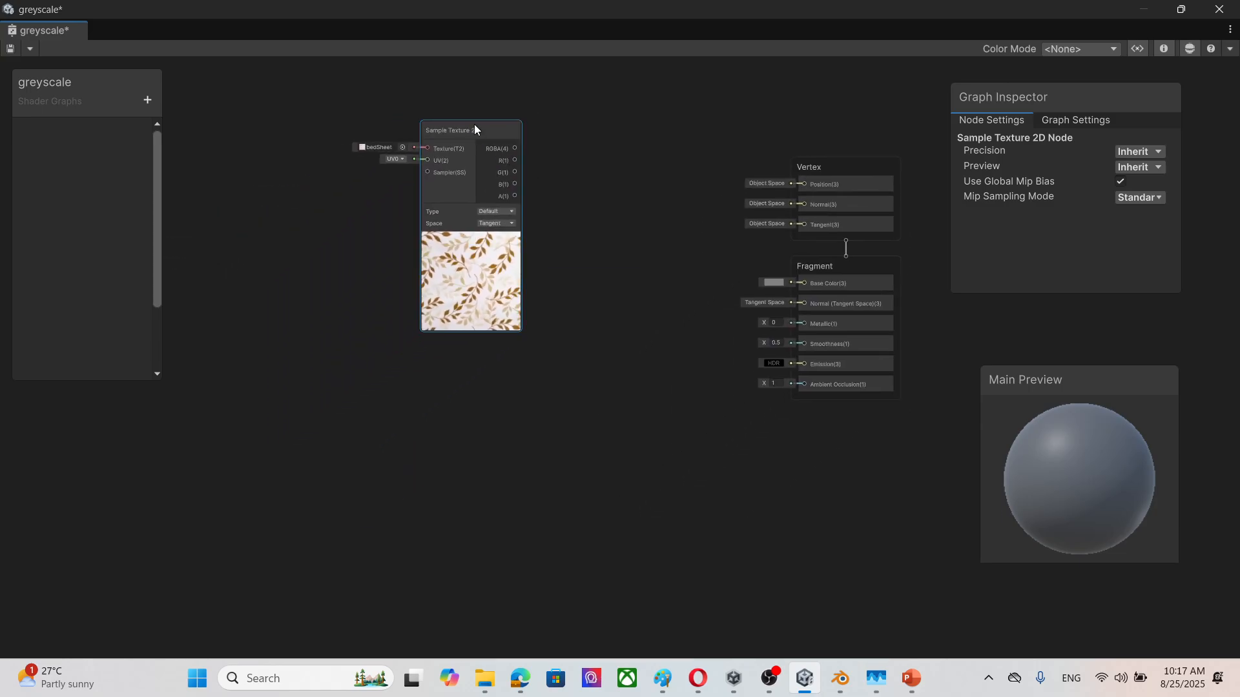
drag(474, 125, 367, 171)
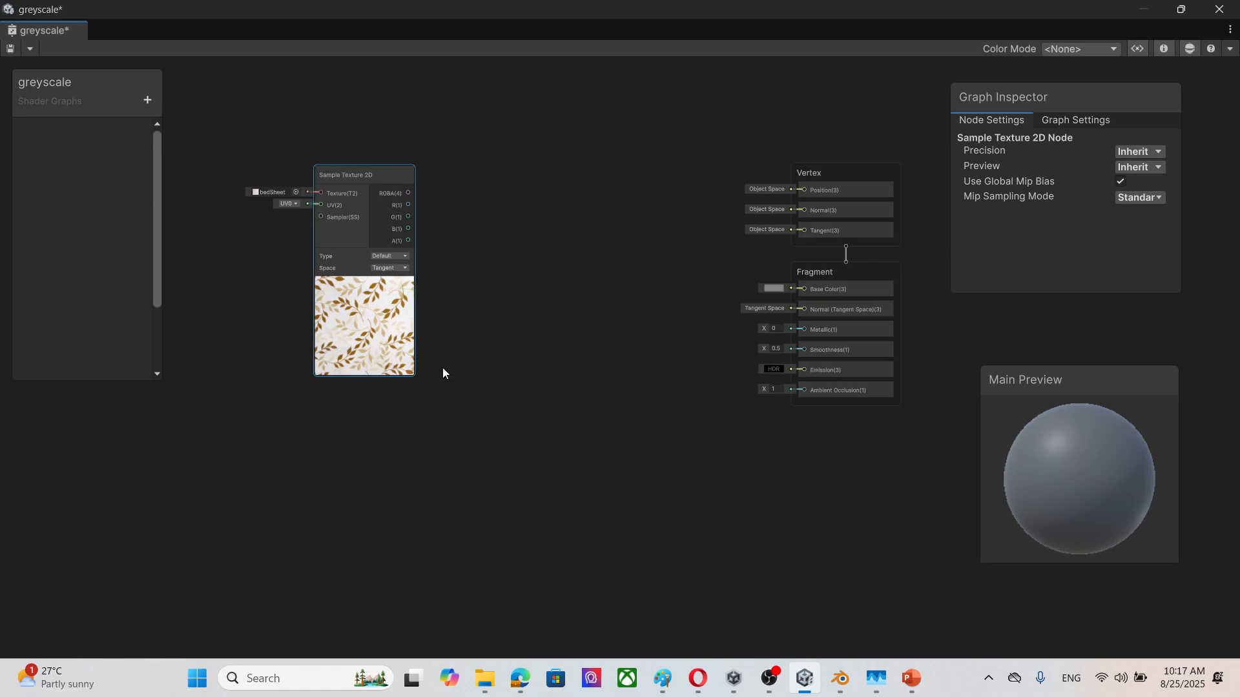
Step: Open the node creation list in the empty graph area between the Sample Texture 2D node and the Fragment block
scroll(366, 272, up, 1)
scroll(366, 270, down, 1)
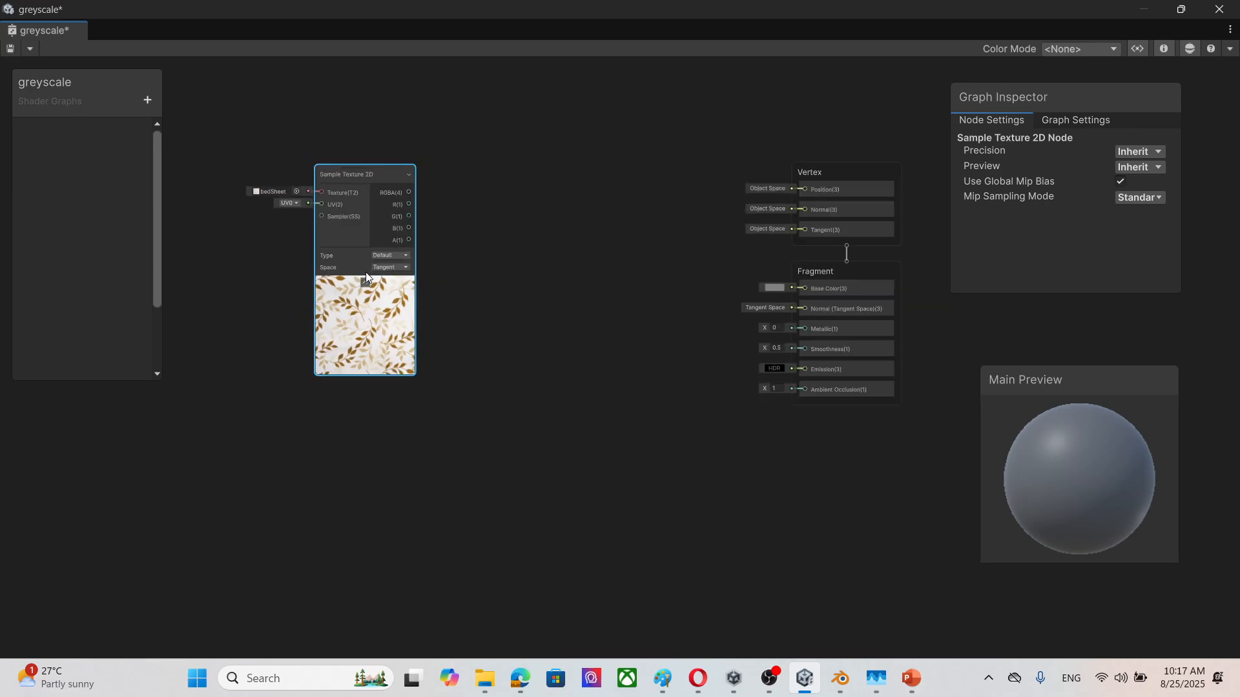
scroll(425, 259, up, 5)
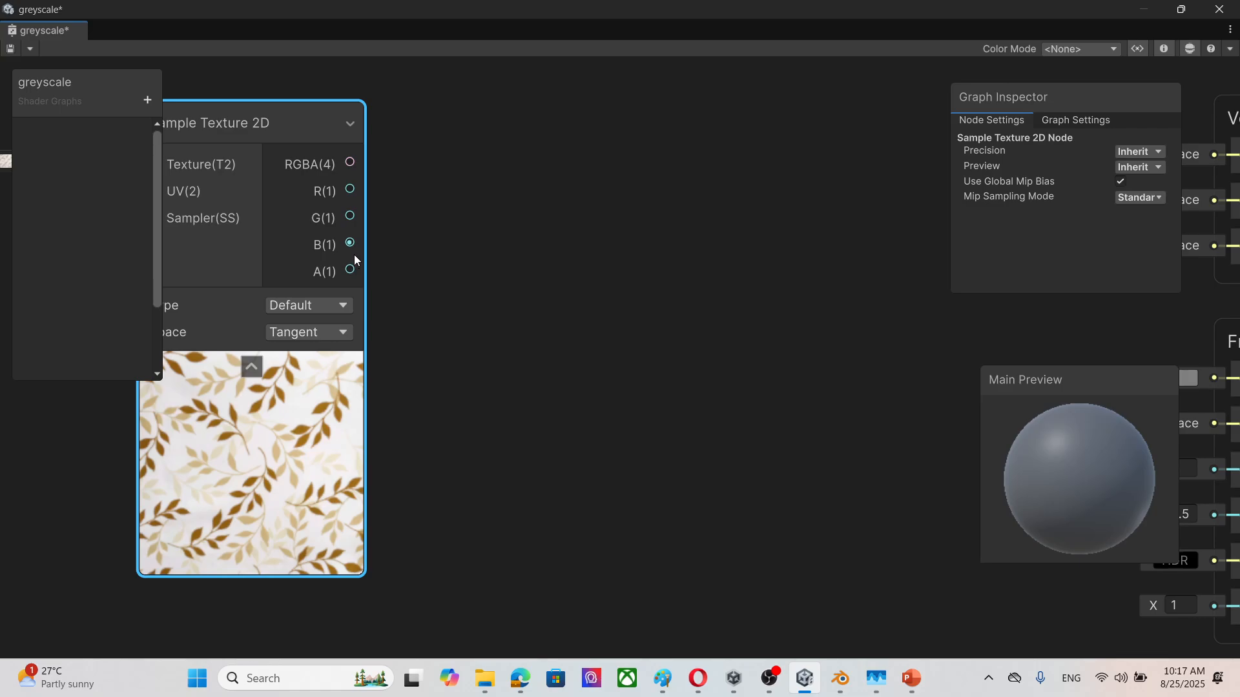
scroll(525, 276, down, 2)
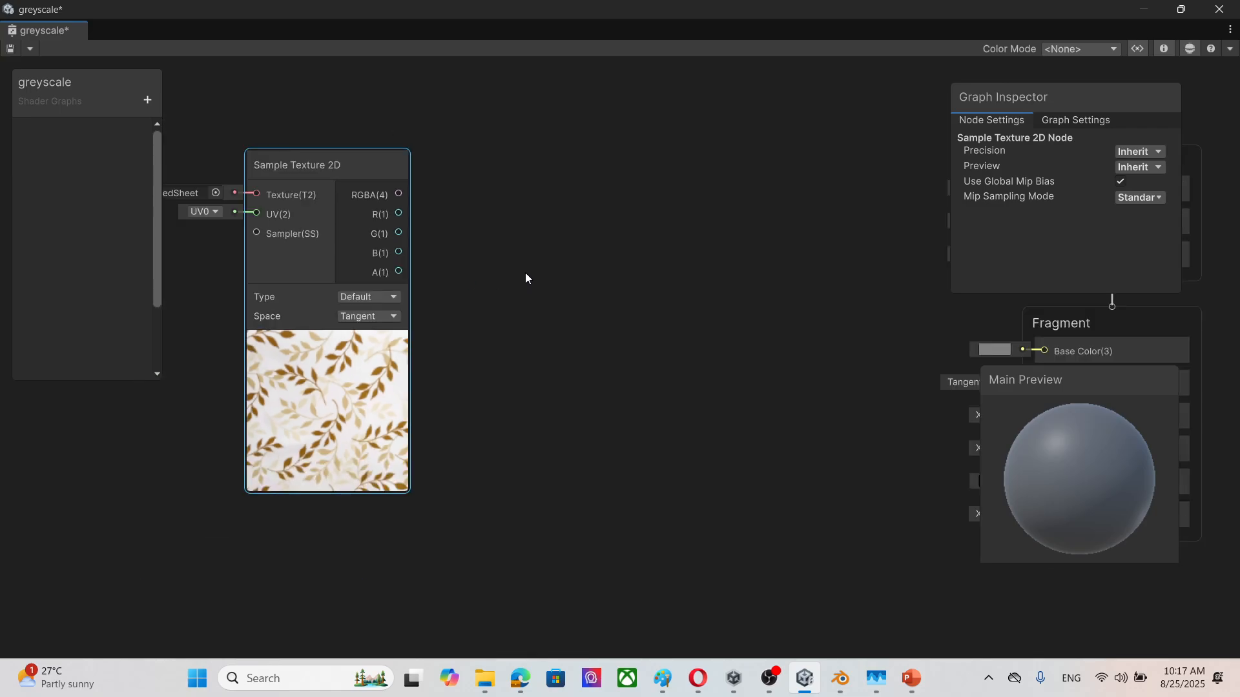
right_click(559, 237)
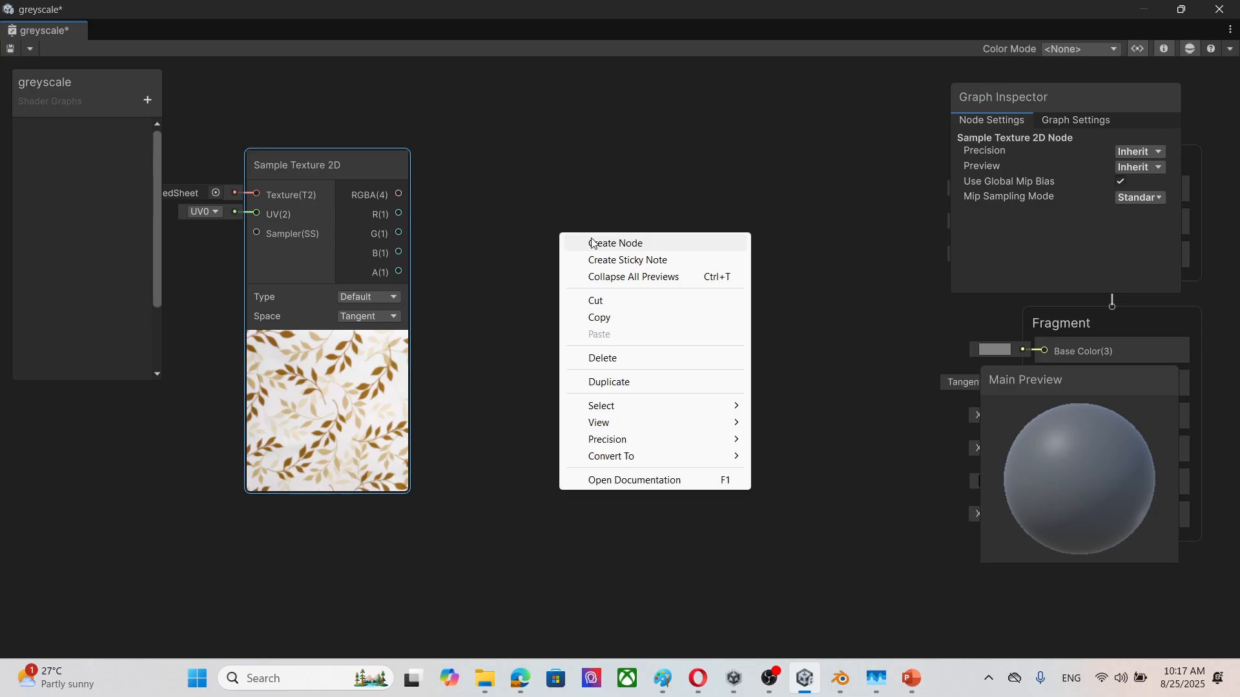
click(589, 244)
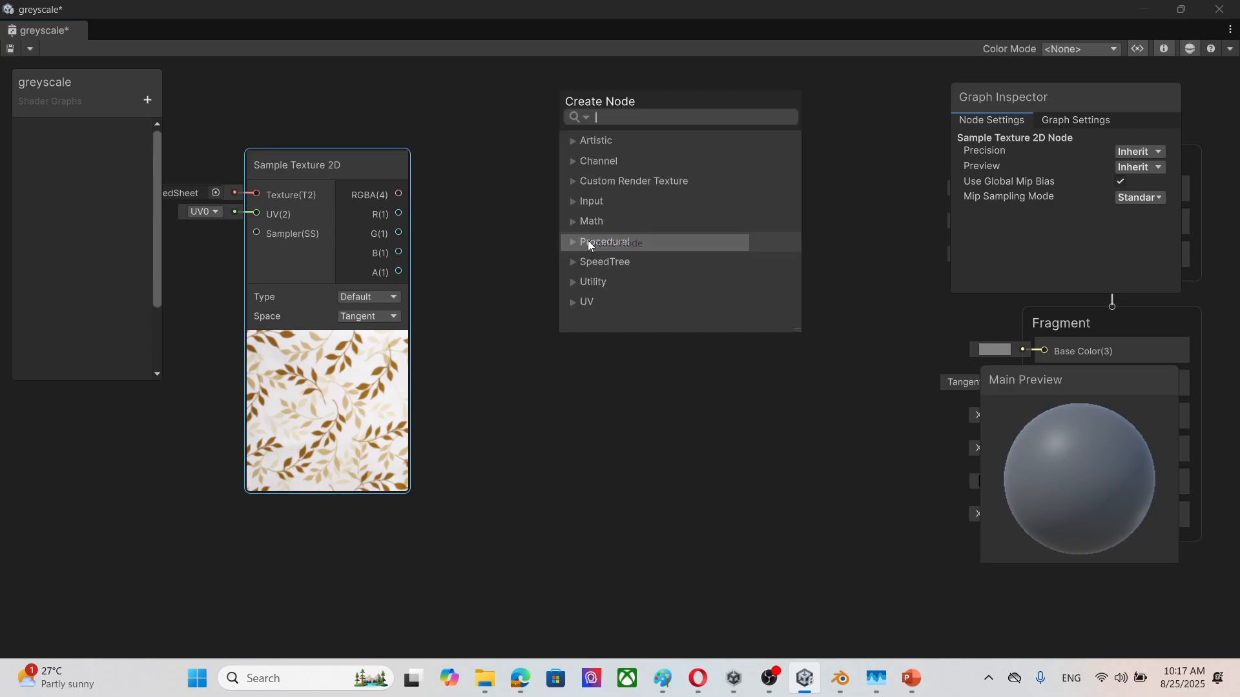
Step: Search the node list for "average" and clear the search
text(average)
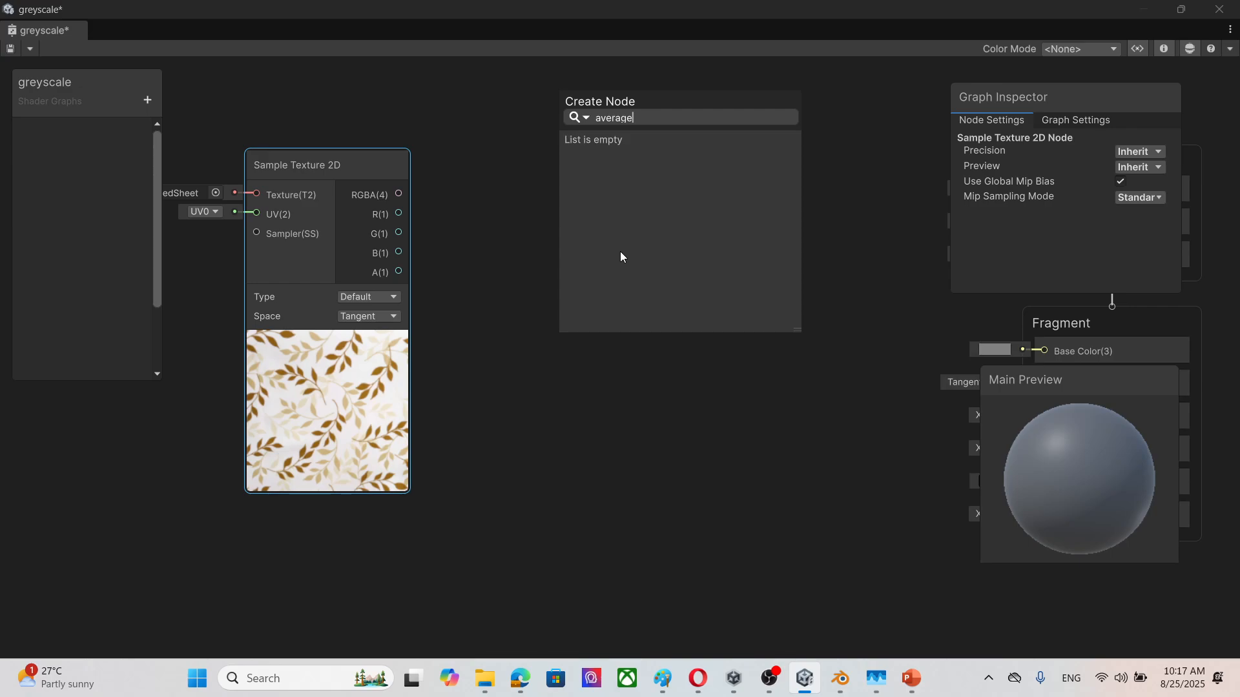
key(BackSpace)
key(BackSpace)
key(BackSpace)
key(BackSpace)
key(BackSpace)
key(BackSpace)
key(BackSpace)
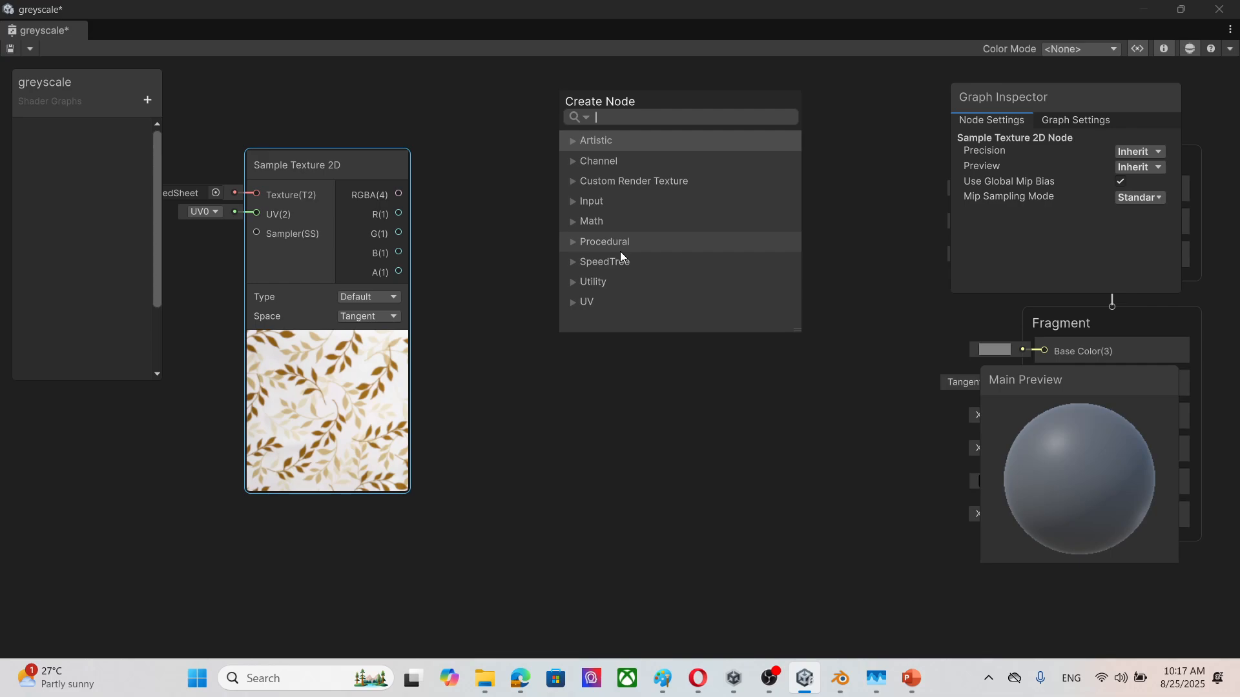
Step: Find "sum" to create an Add node, and connect the texture's R and G outputs to its A and B inputs
text(sum)
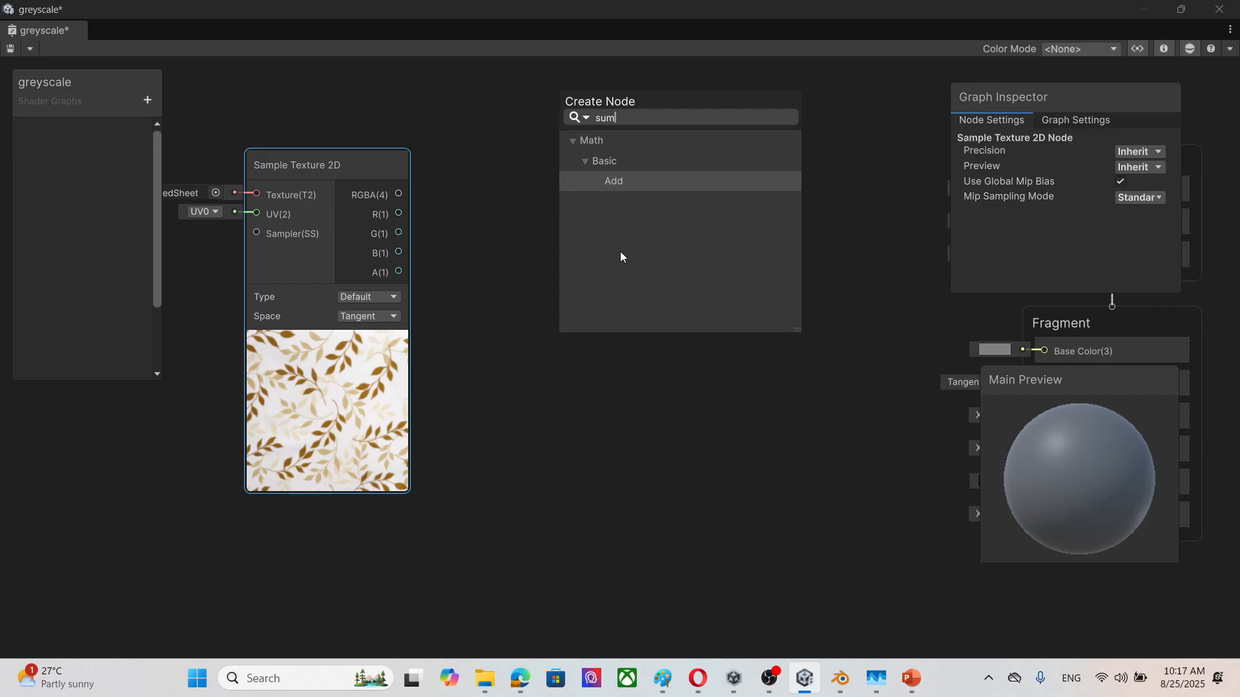
click(664, 182)
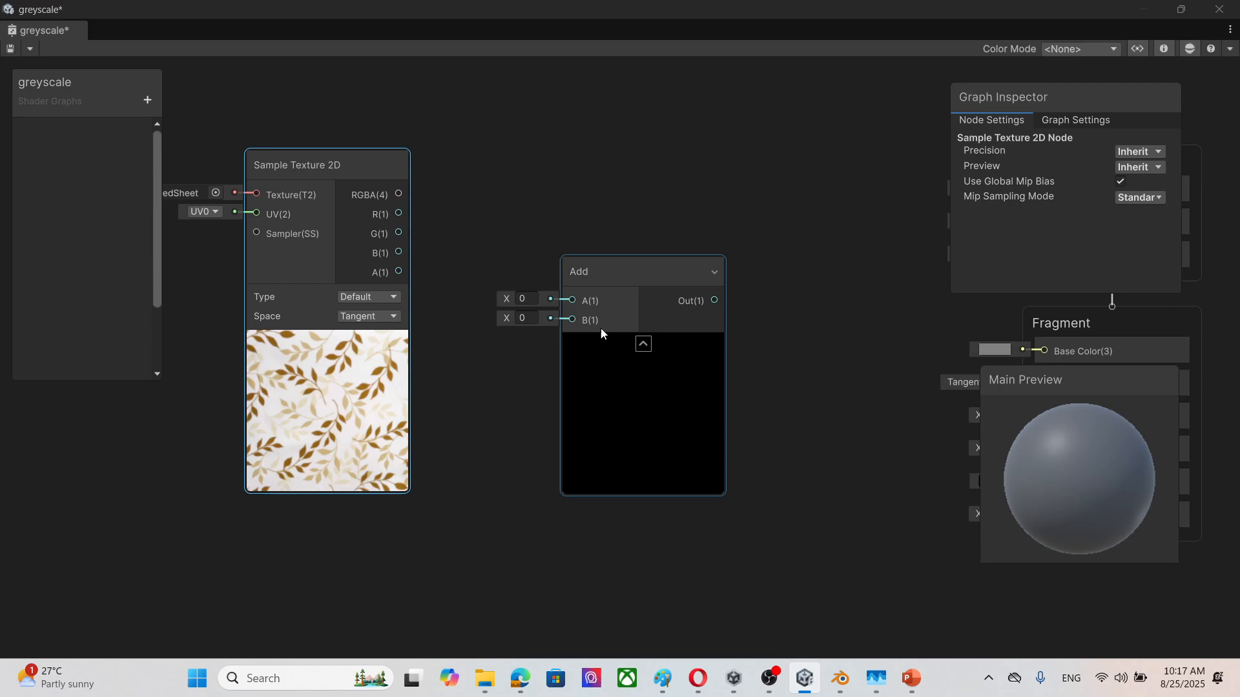
drag(632, 264, 589, 220)
drag(398, 214, 557, 257)
drag(399, 232, 558, 276)
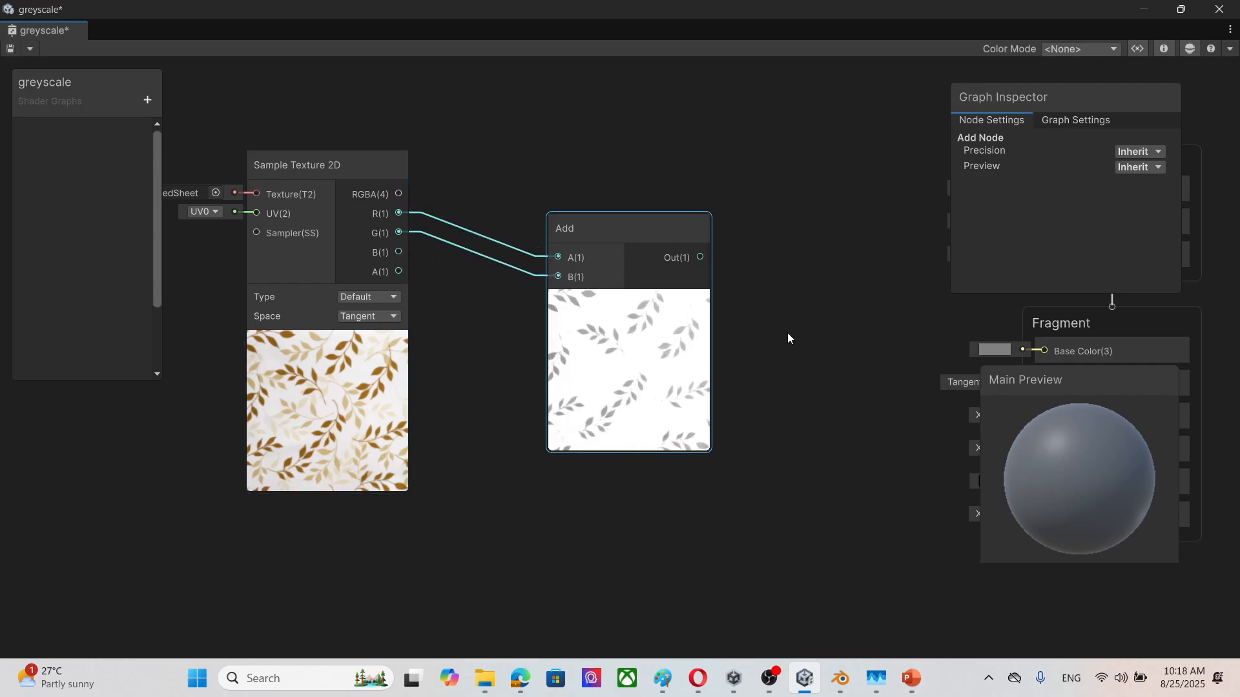
Step: Create a second Add node and arrange the two Add nodes side by side after the Sample Texture 2D node
right_click(610, 502)
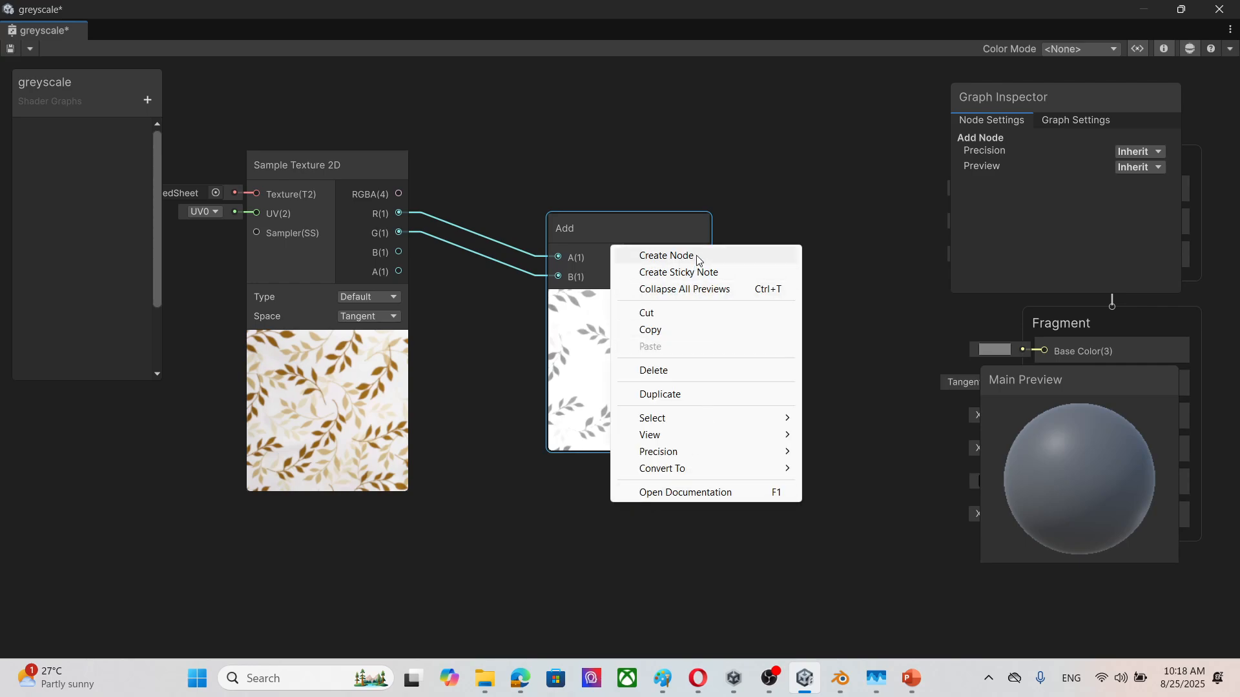
click(645, 253)
text(add)
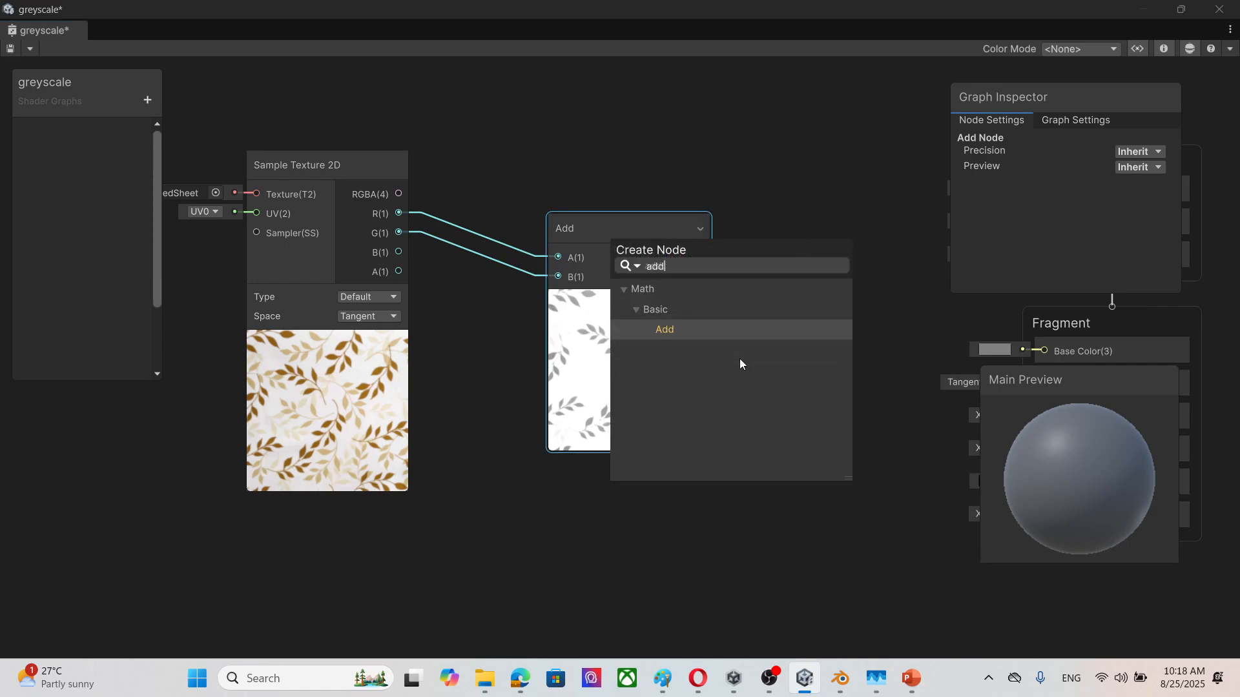
click(707, 328)
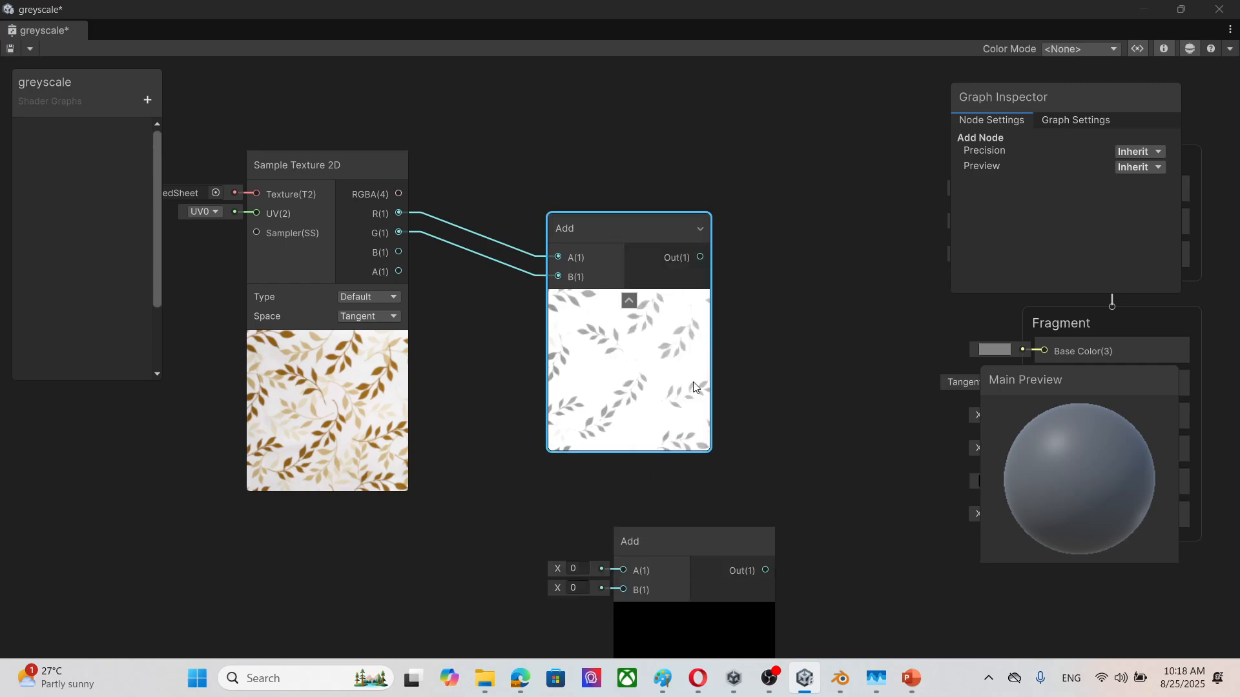
drag(679, 539, 639, 514)
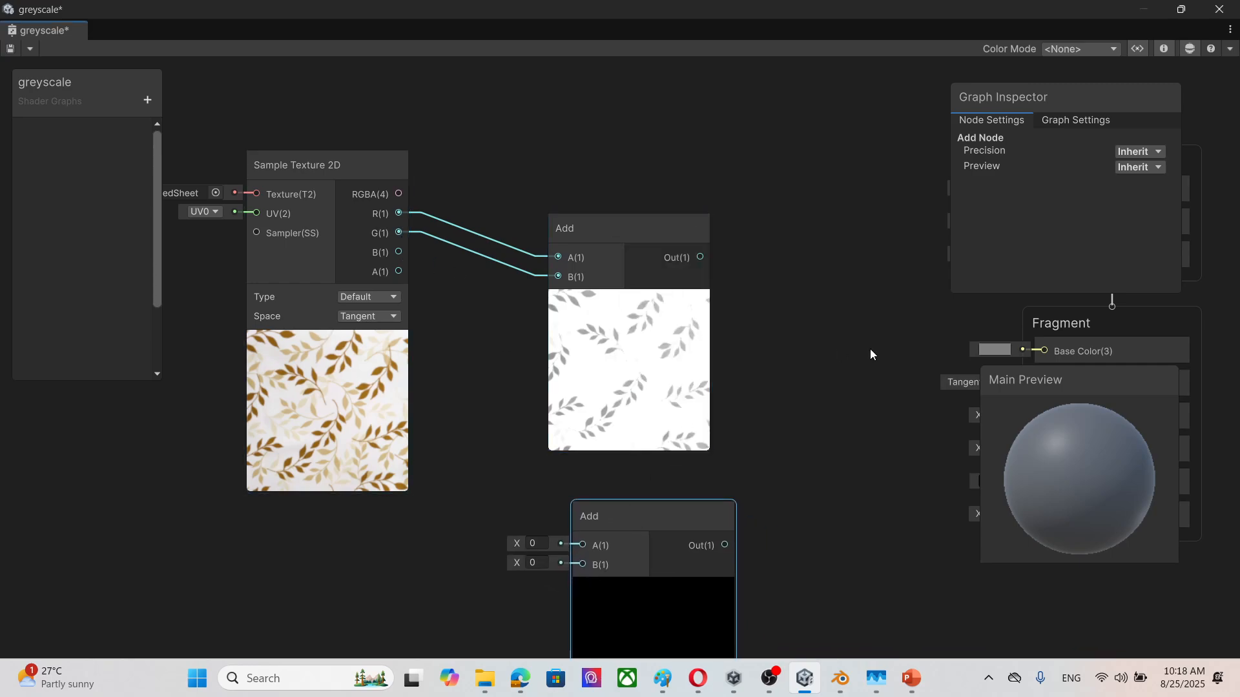
drag(662, 244, 542, 194)
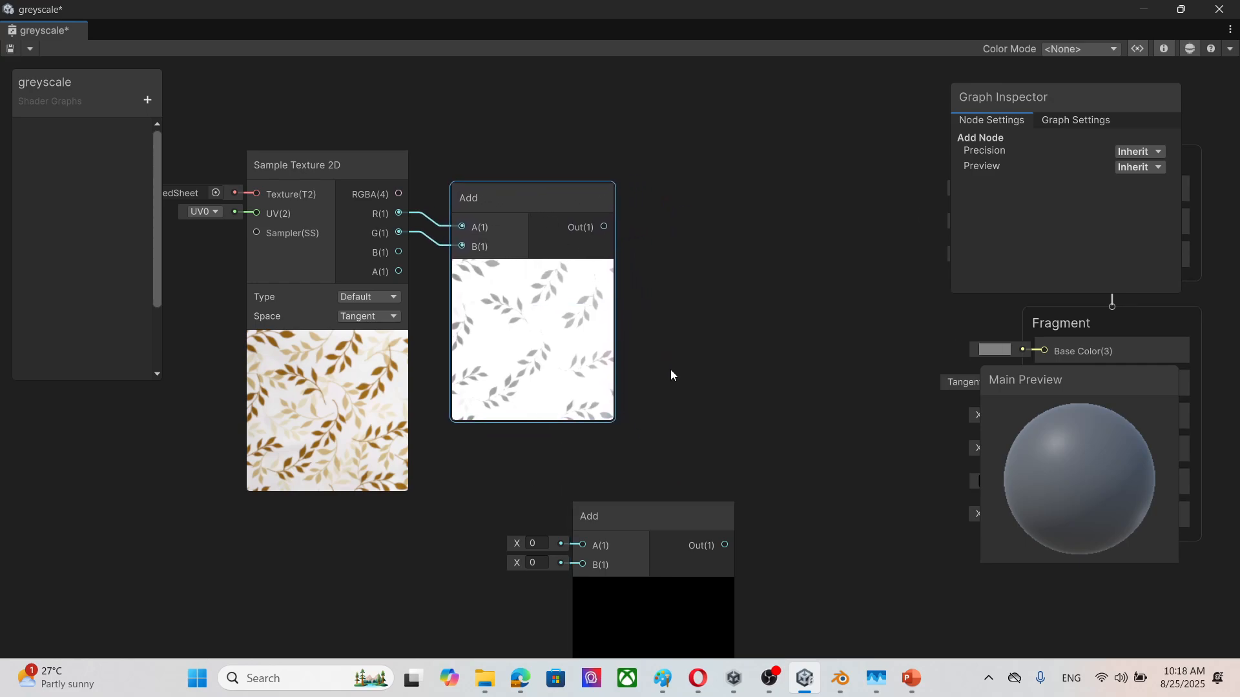
drag(677, 528, 786, 213)
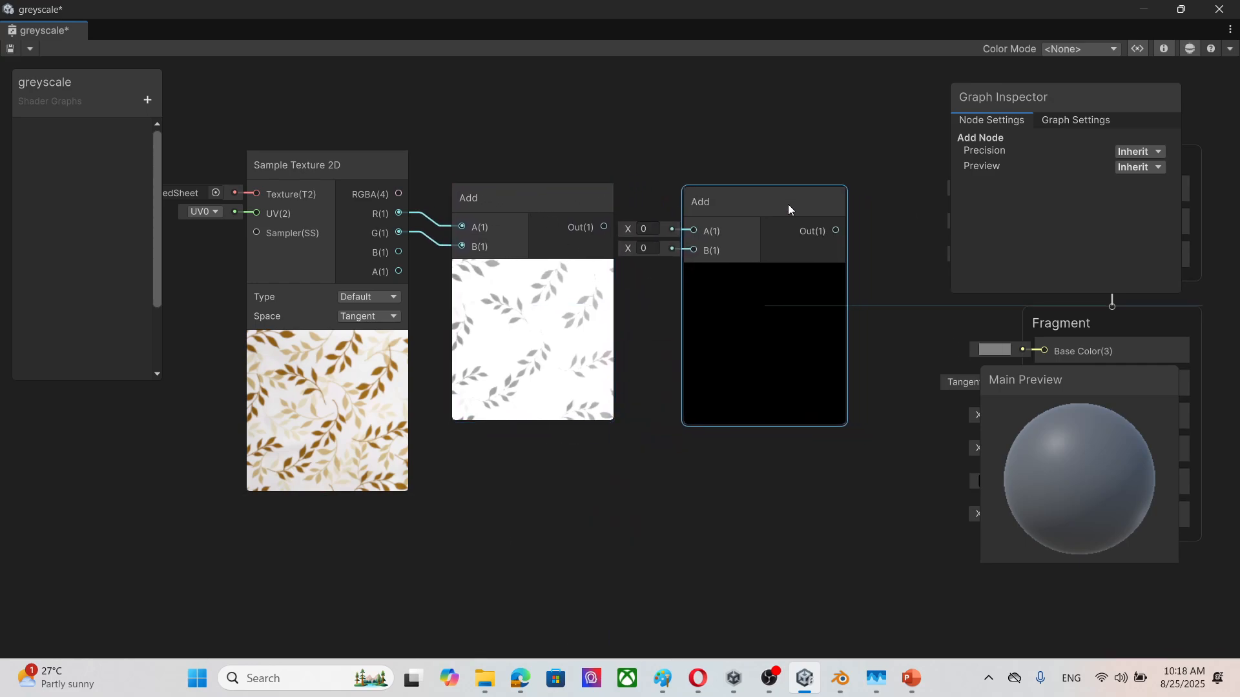
Step: Connect the first Add node's output to the second Add's A input and the texture's B channel to its B input
drag(600, 227, 693, 233)
drag(398, 252, 693, 252)
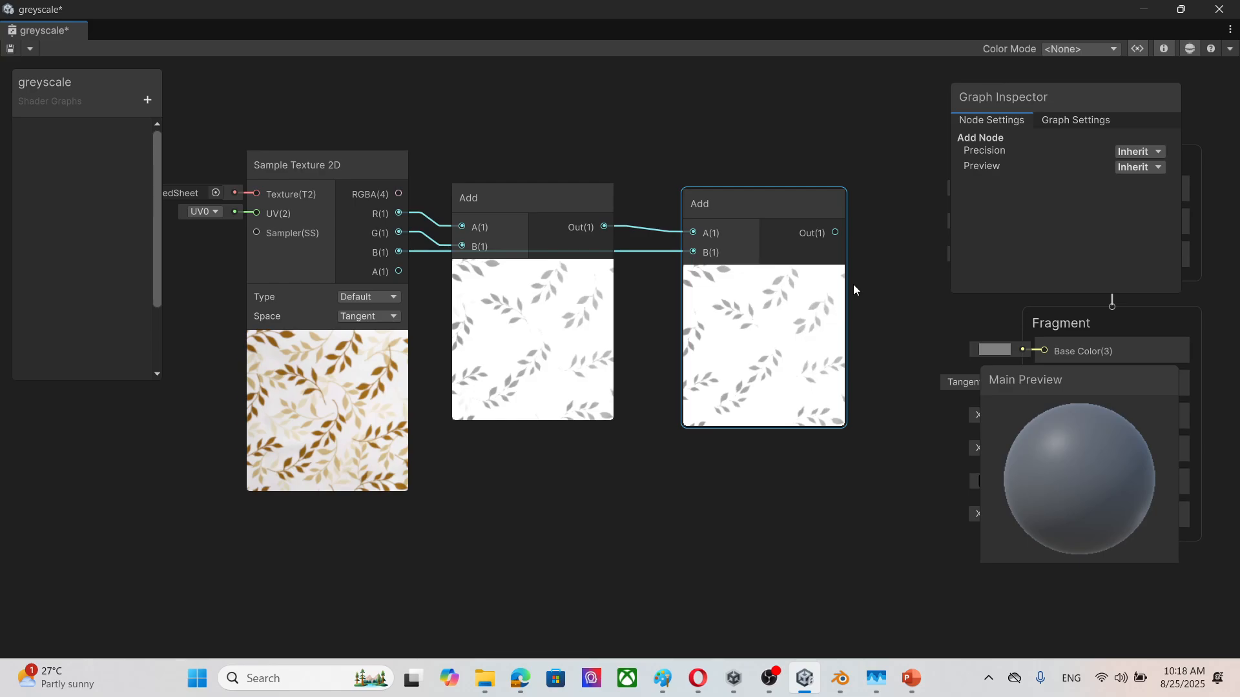
mouse_move(854, 284)
middle_down()
mouse_move(812, 266)
mouse_move(757, 286)
mouse_move(849, 268)
middle_up()
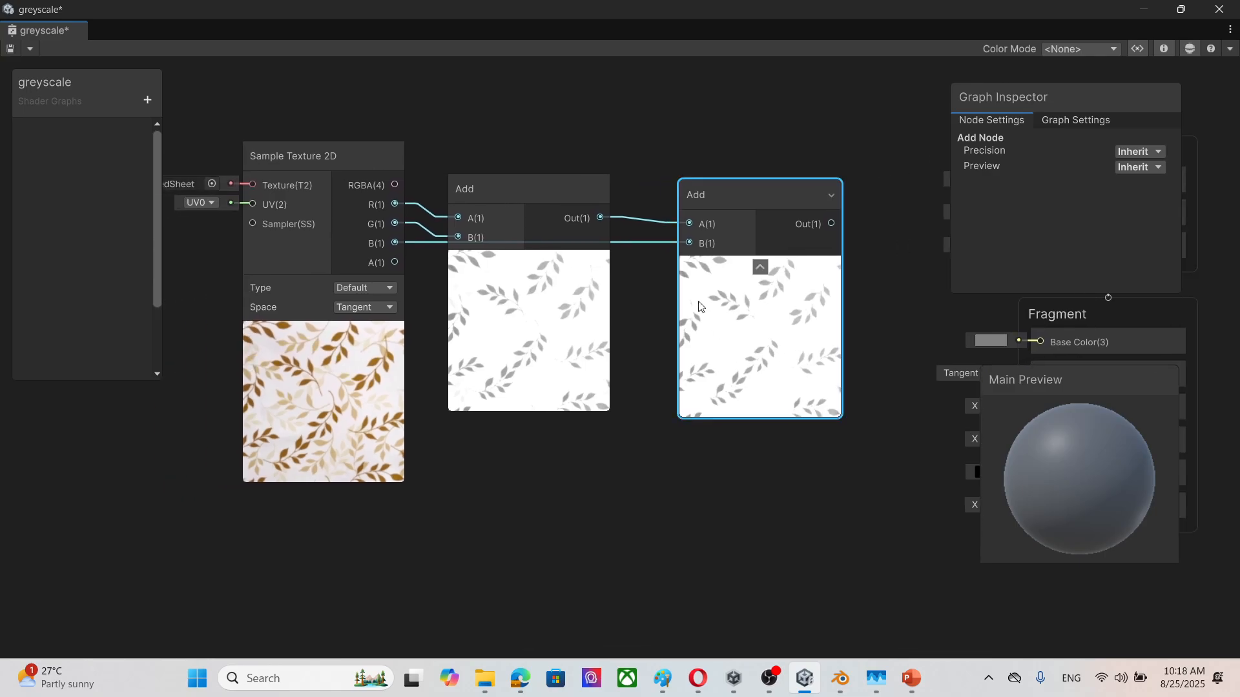
Step: Delete both Add nodes from the graph
click(533, 195)
key(Delete)
click(715, 198)
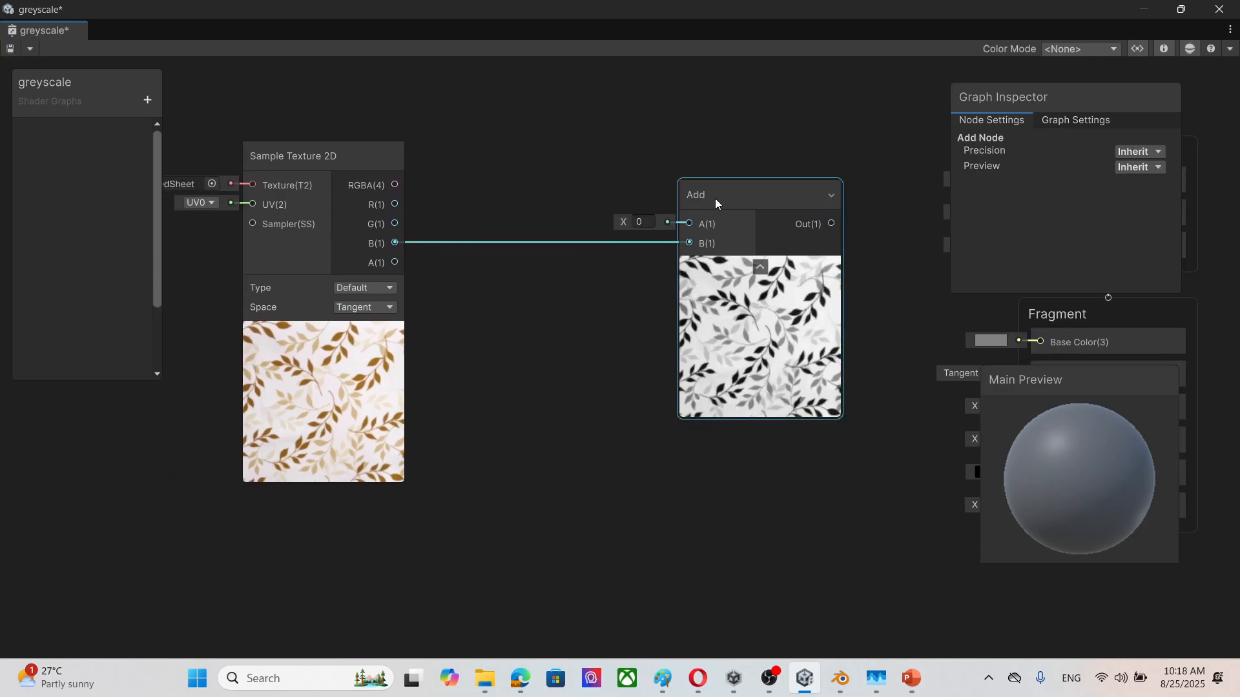
key(Delete)
Step: Create an Add node beside the Sample Texture 2D node and connect the texture's R and G outputs to its A and B inputs
right_click(491, 199)
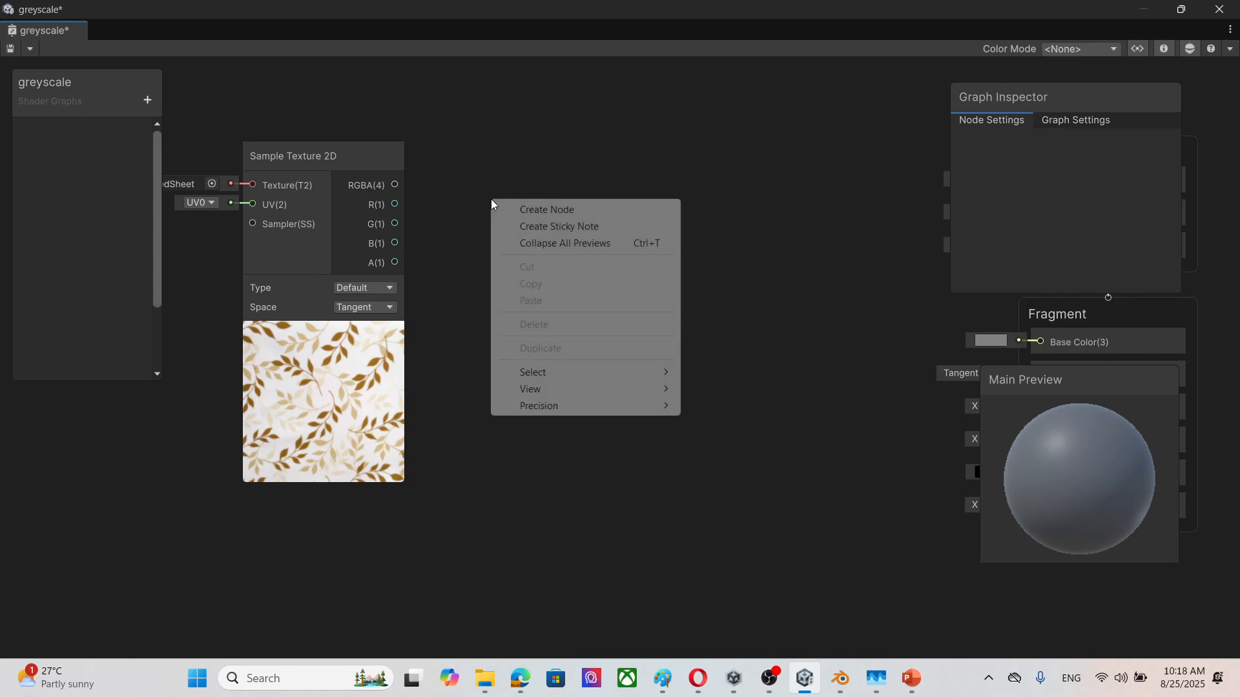
click(531, 206)
text(add)
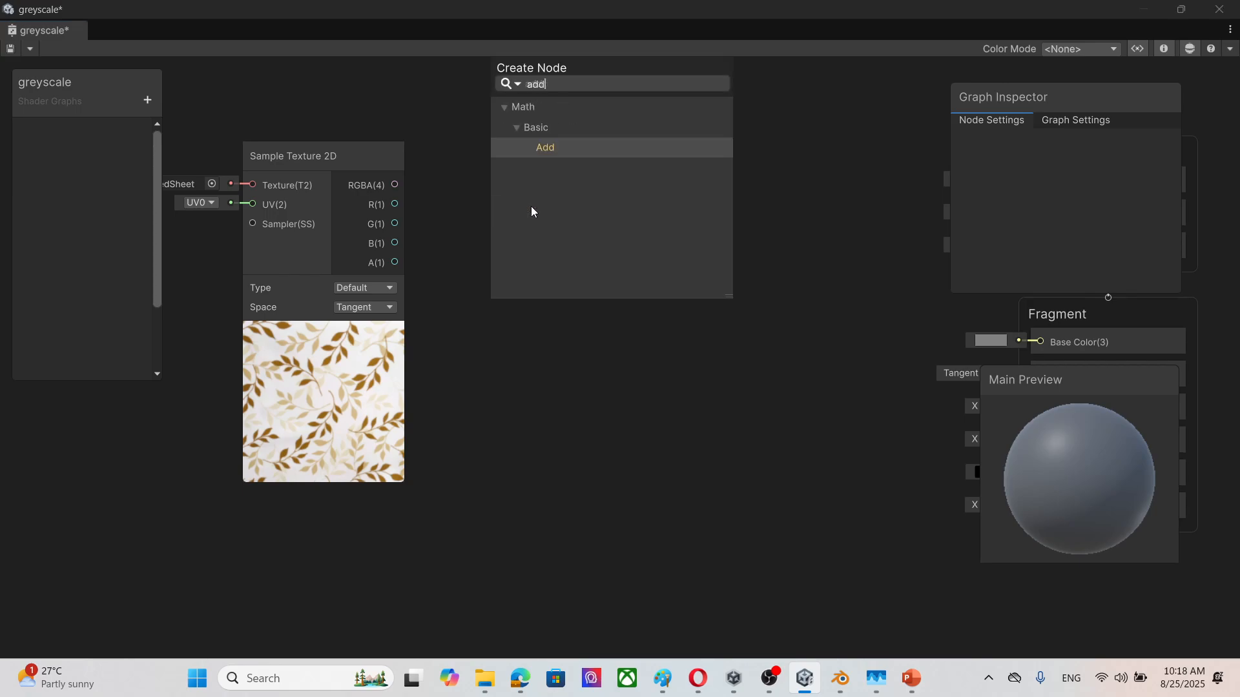
click(594, 150)
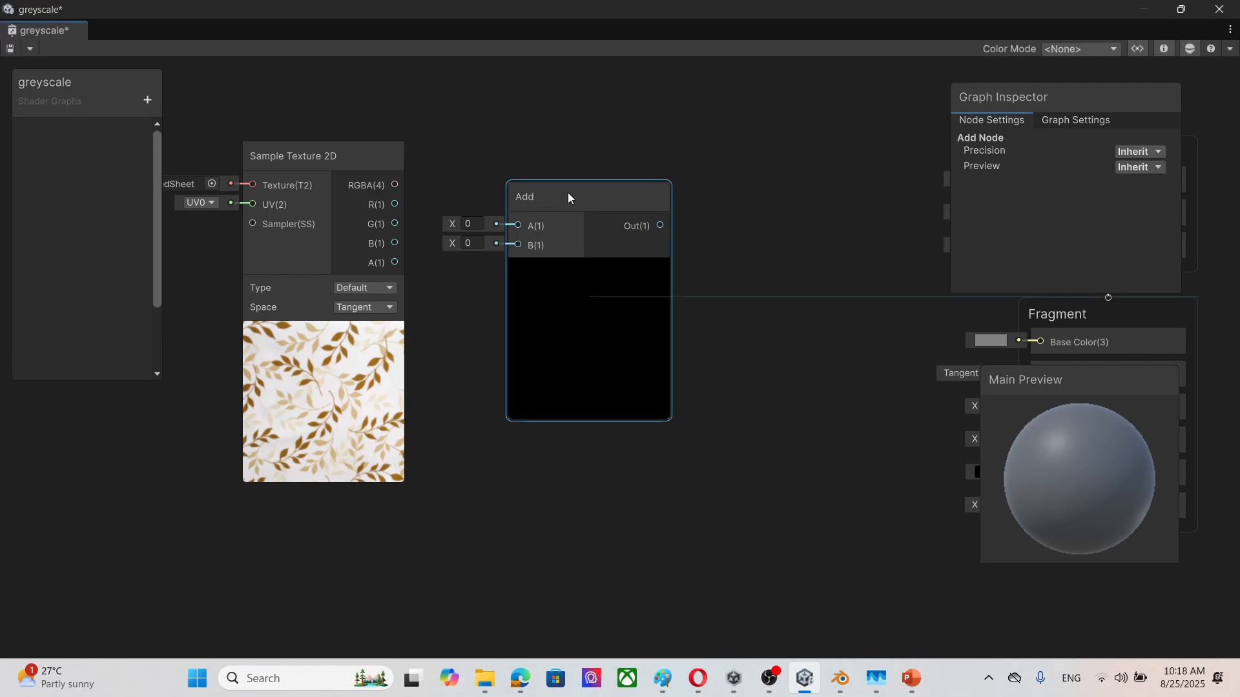
drag(395, 204, 518, 224)
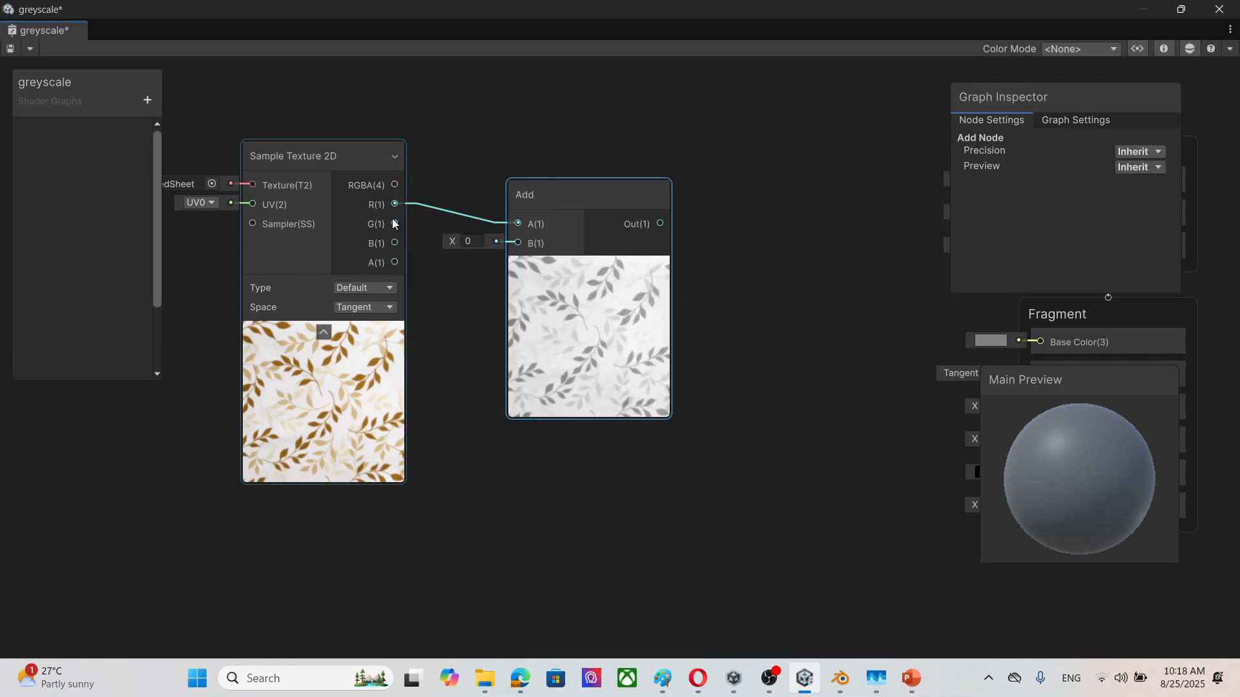
drag(395, 224, 518, 243)
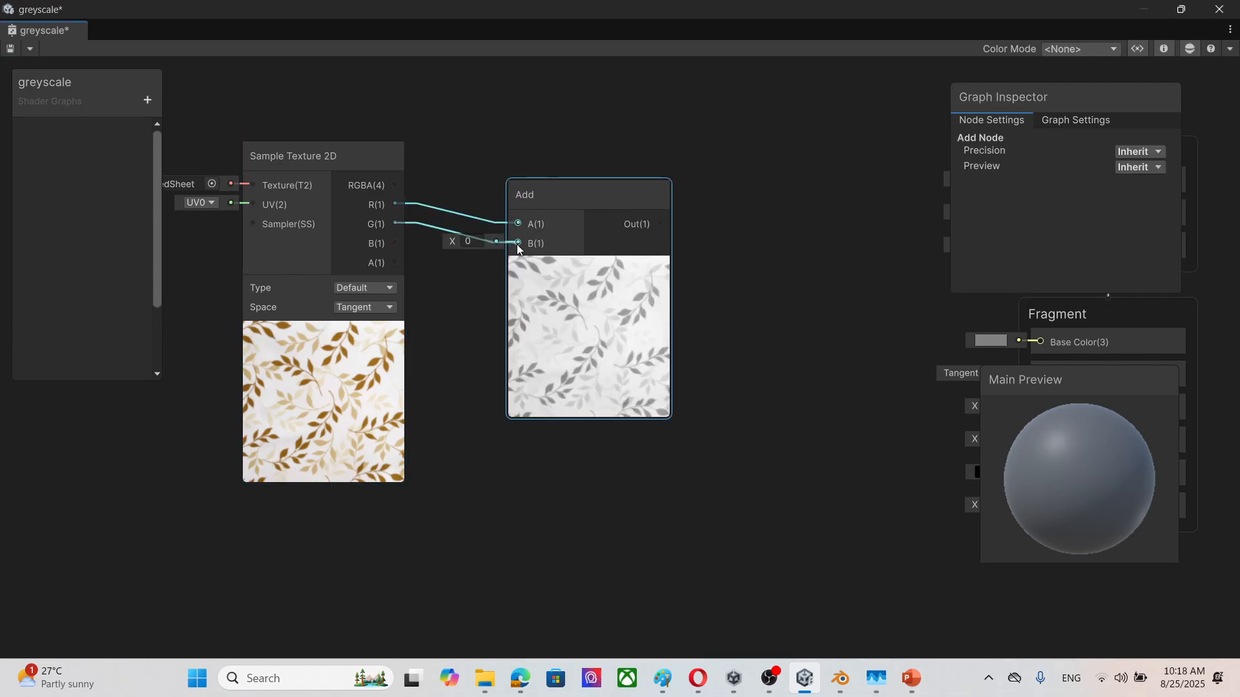
Step: Create another Add node for the blue channel and move the R and G Add node closer to the Sample Texture 2D node
right_click(762, 257)
click(808, 270)
text(add)
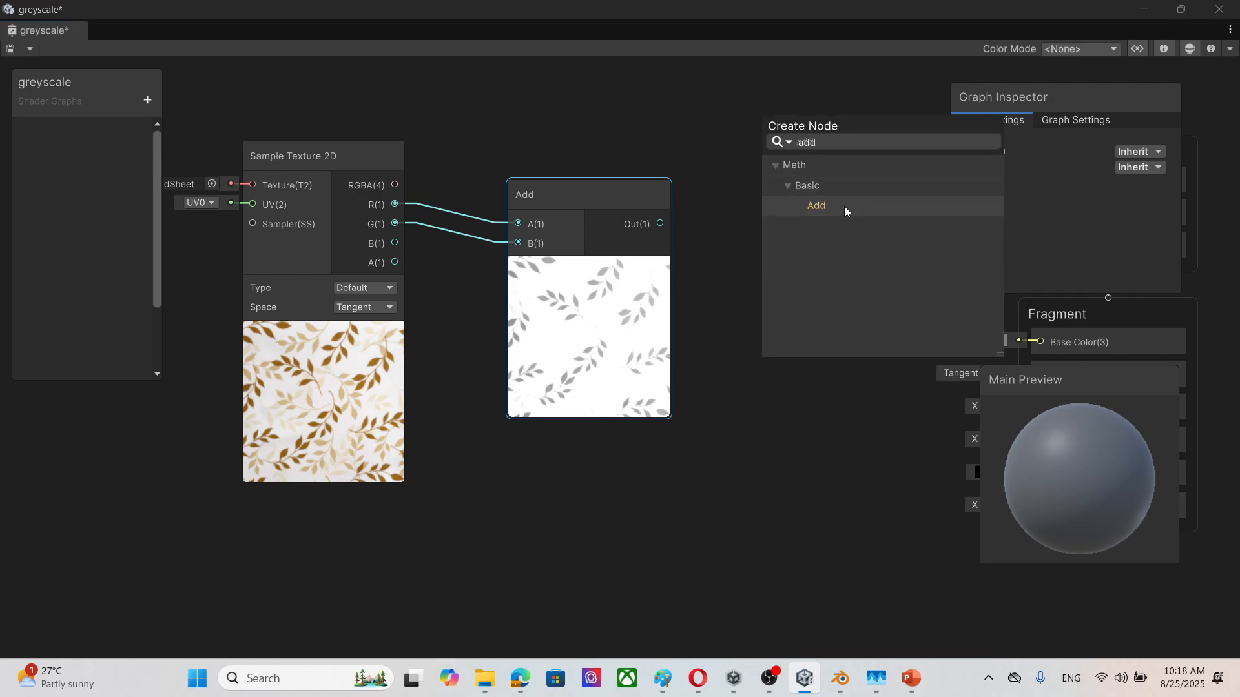
click(843, 205)
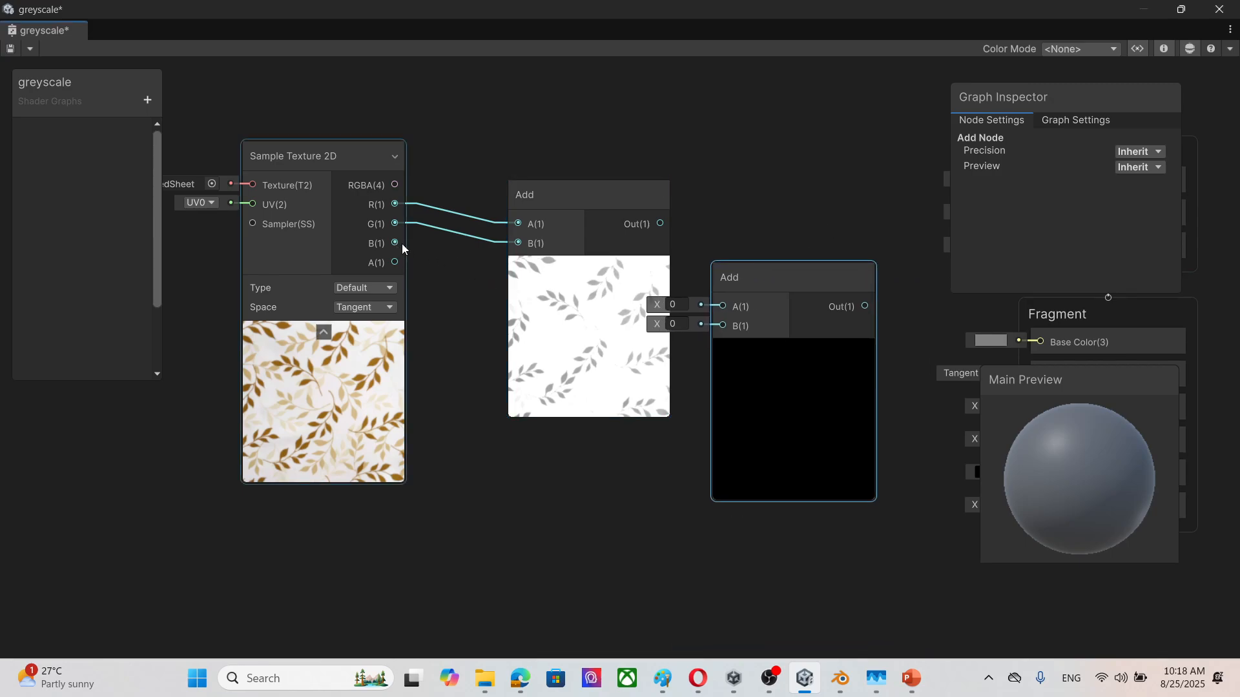
drag(572, 199, 519, 188)
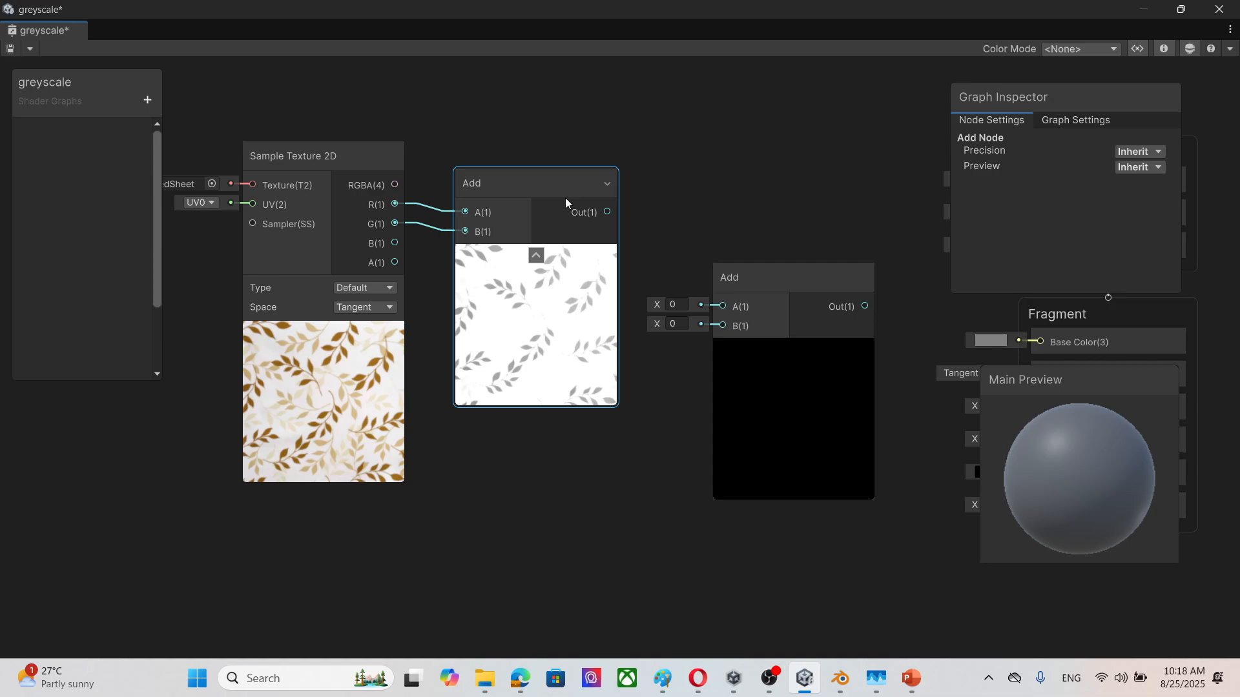
Step: Connect the first Add's output and the texture's B channel to the second Add's A and B inputs, and move the second Add closer
drag(609, 211, 723, 306)
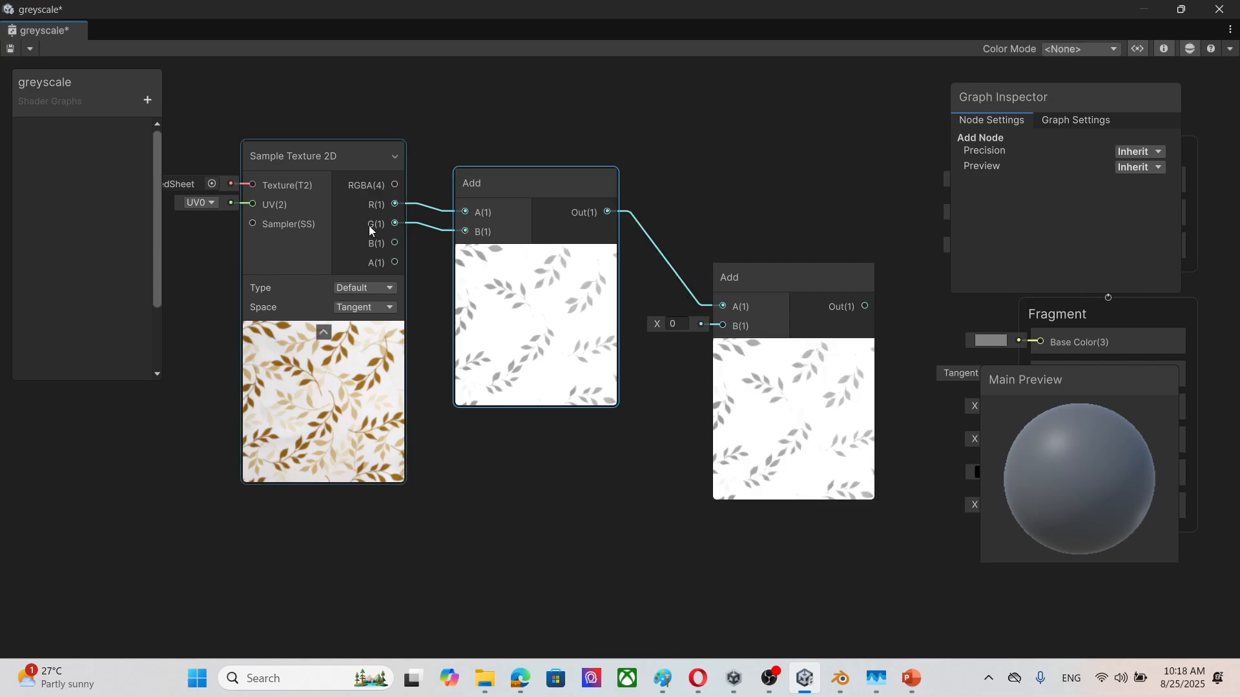
drag(394, 243, 723, 325)
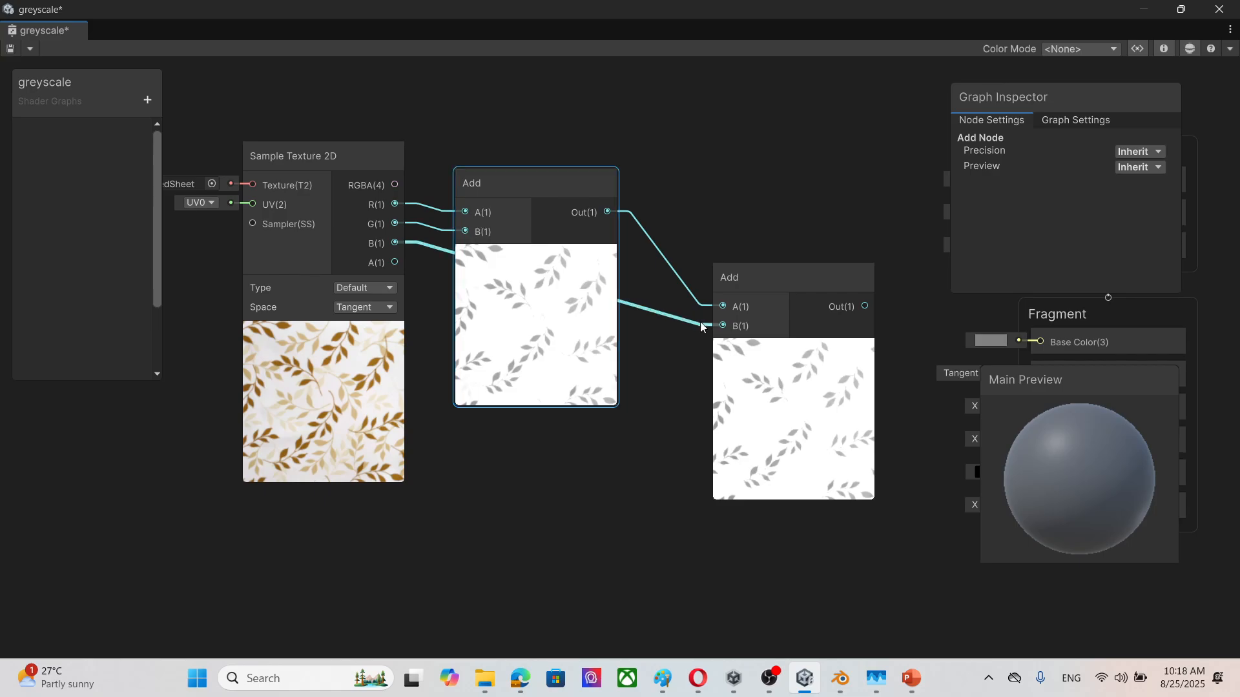
drag(784, 273, 742, 254)
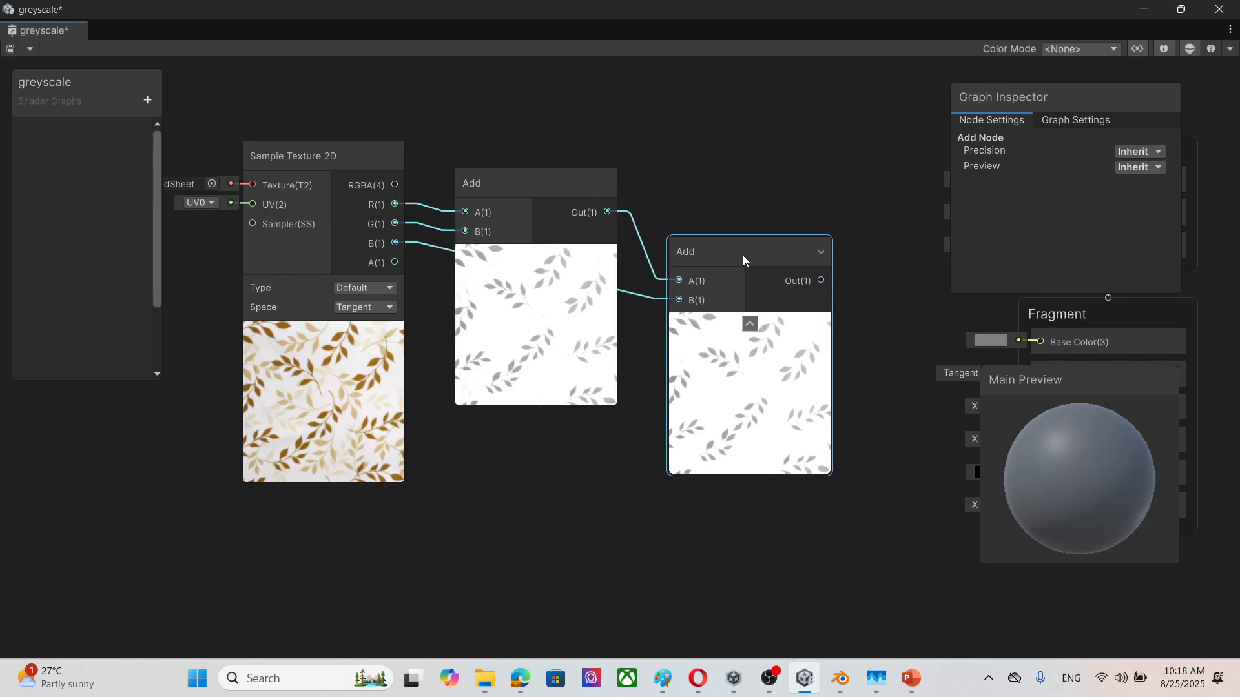
middle_drag(800, 347, 680, 284)
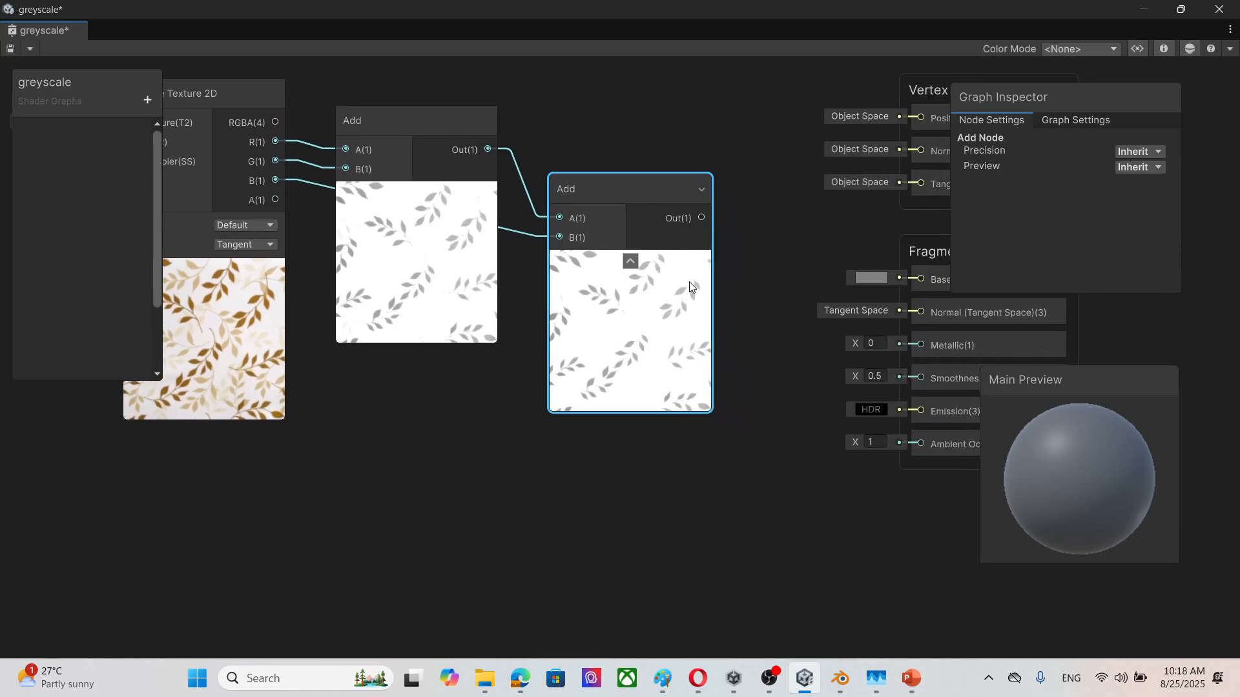
drag(618, 190, 602, 184)
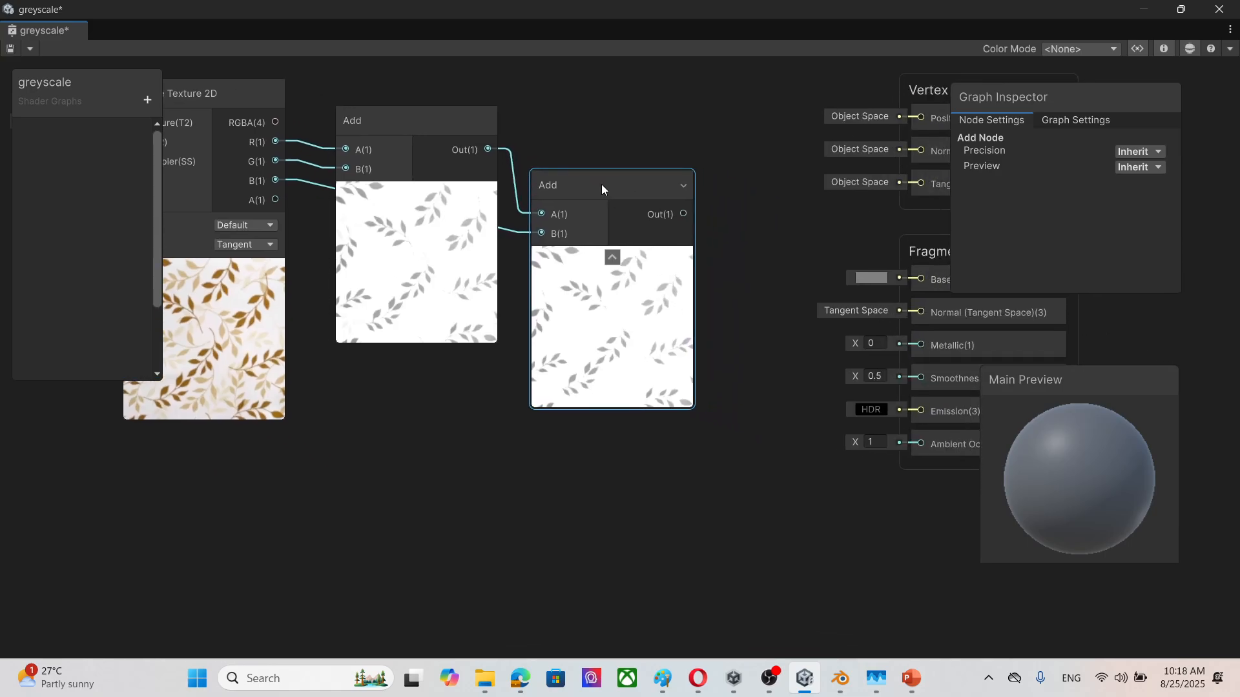
Step: Create a Divide node and move it near the Fragment block
right_click(560, 469)
click(623, 221)
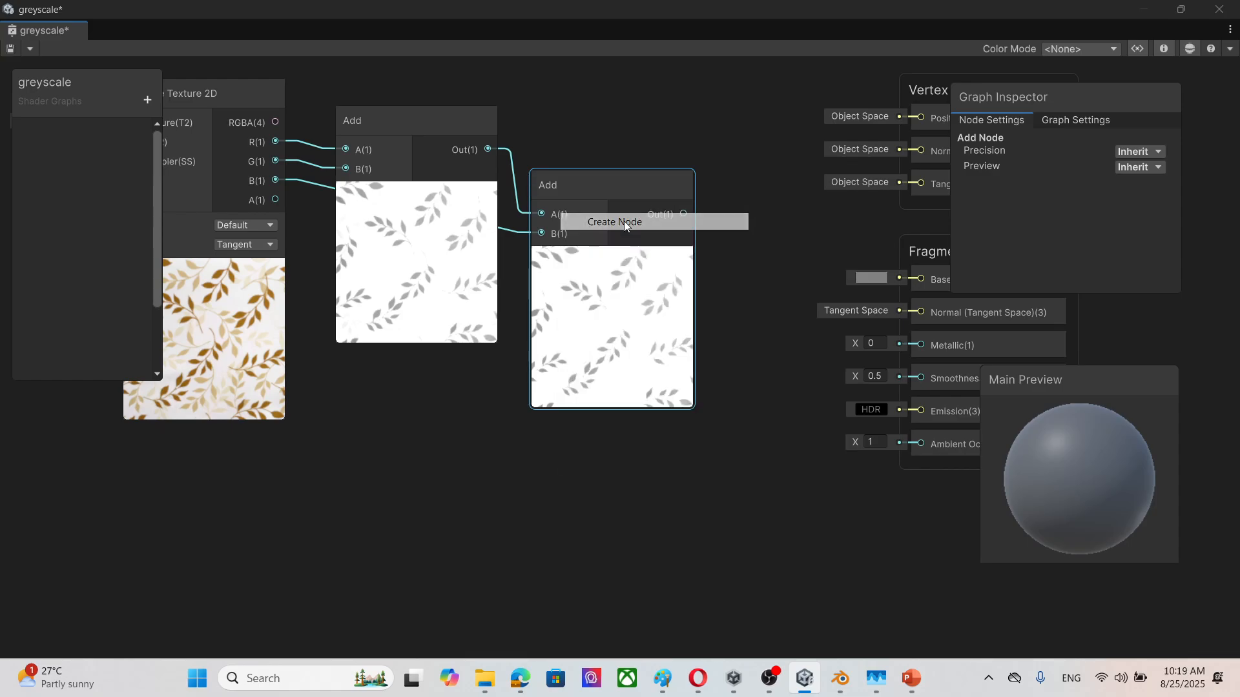
text(divide)
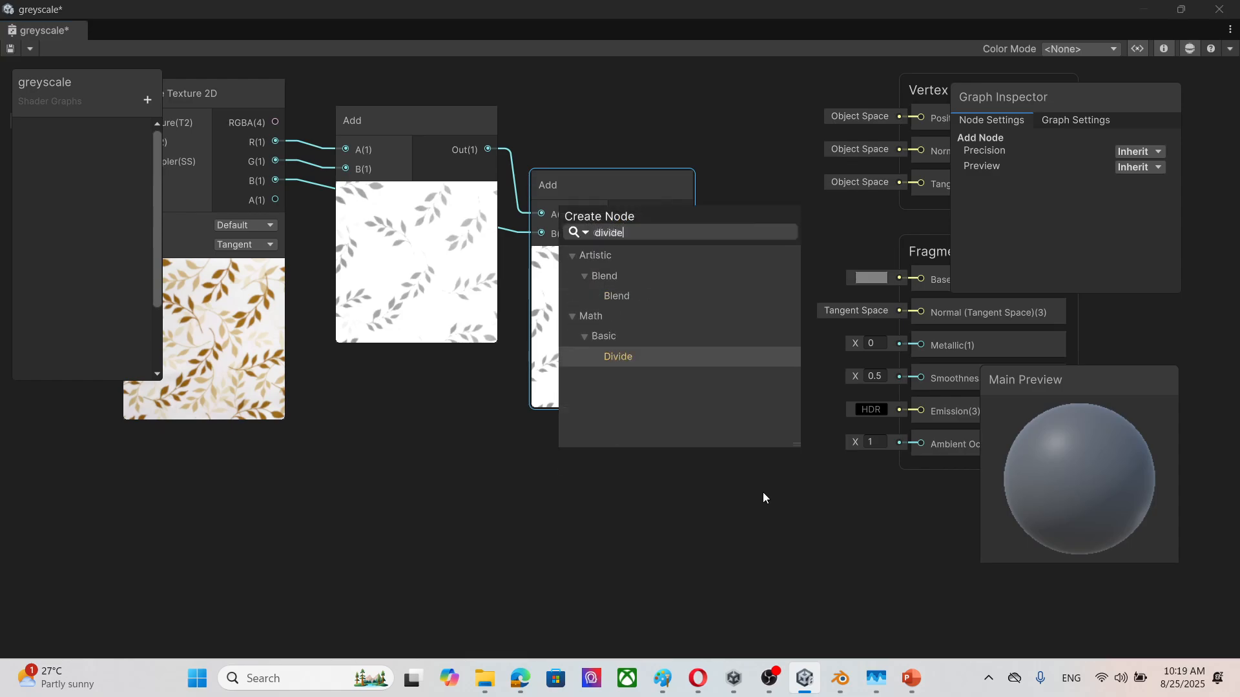
click(668, 356)
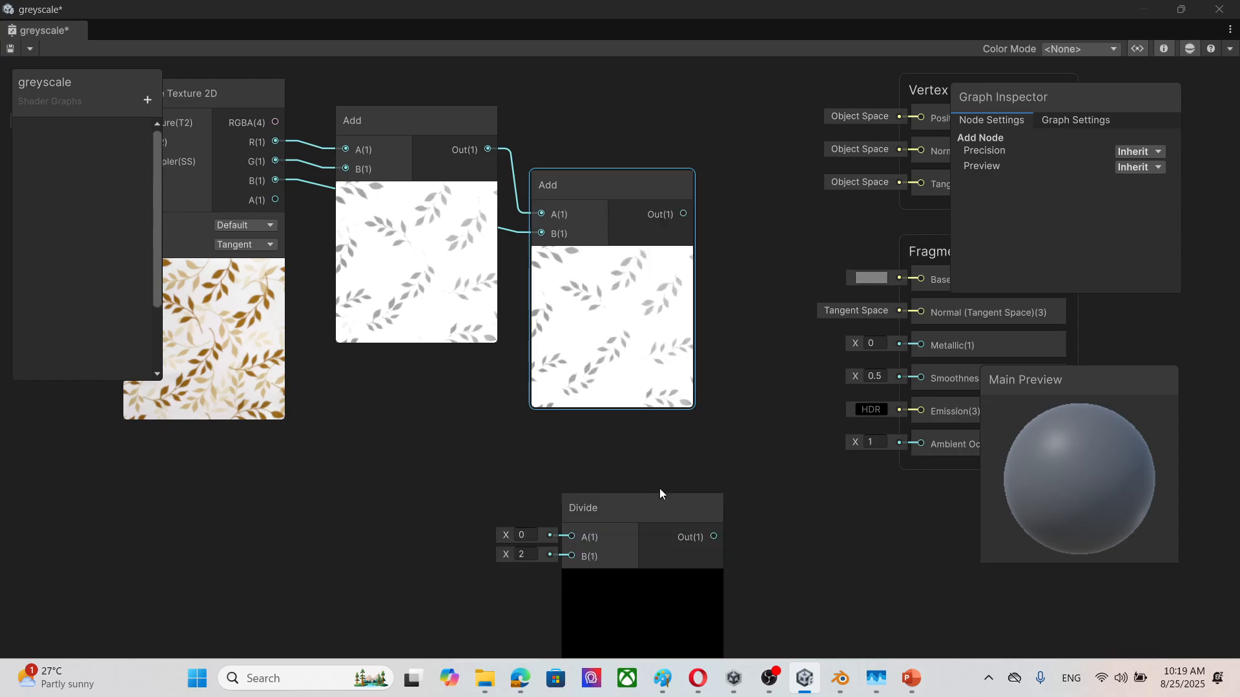
drag(660, 494, 840, 354)
Step: Move the Sample Texture 2D node and both Add nodes together farther away from the Vertex and Fragment blocks
scroll(459, 387, down, 3)
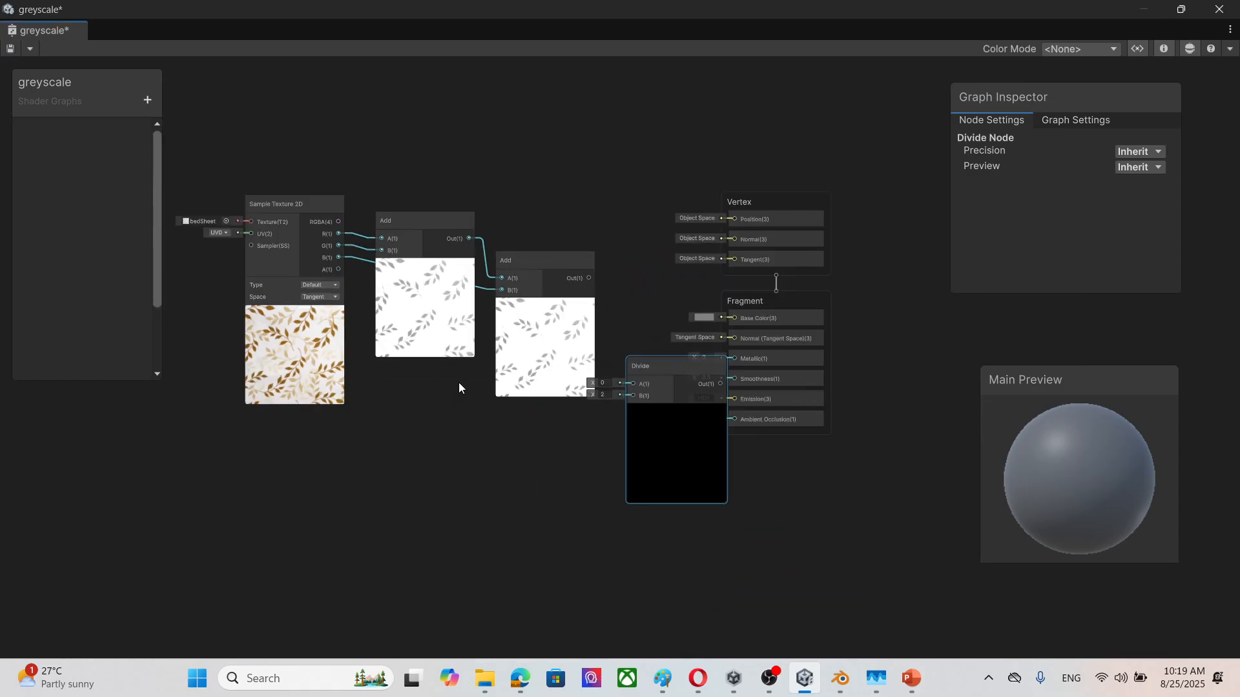
middle_drag(409, 477, 564, 478)
drag(247, 167, 705, 485)
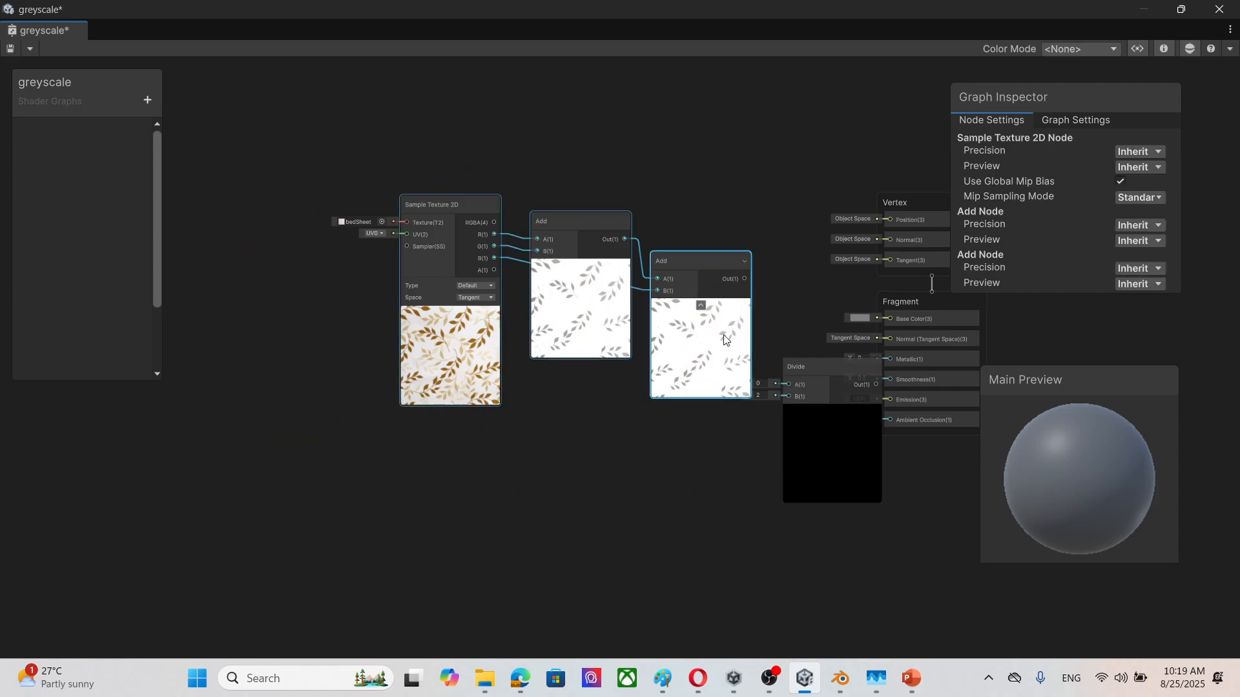
drag(716, 262, 541, 250)
middle_drag(506, 473, 676, 451)
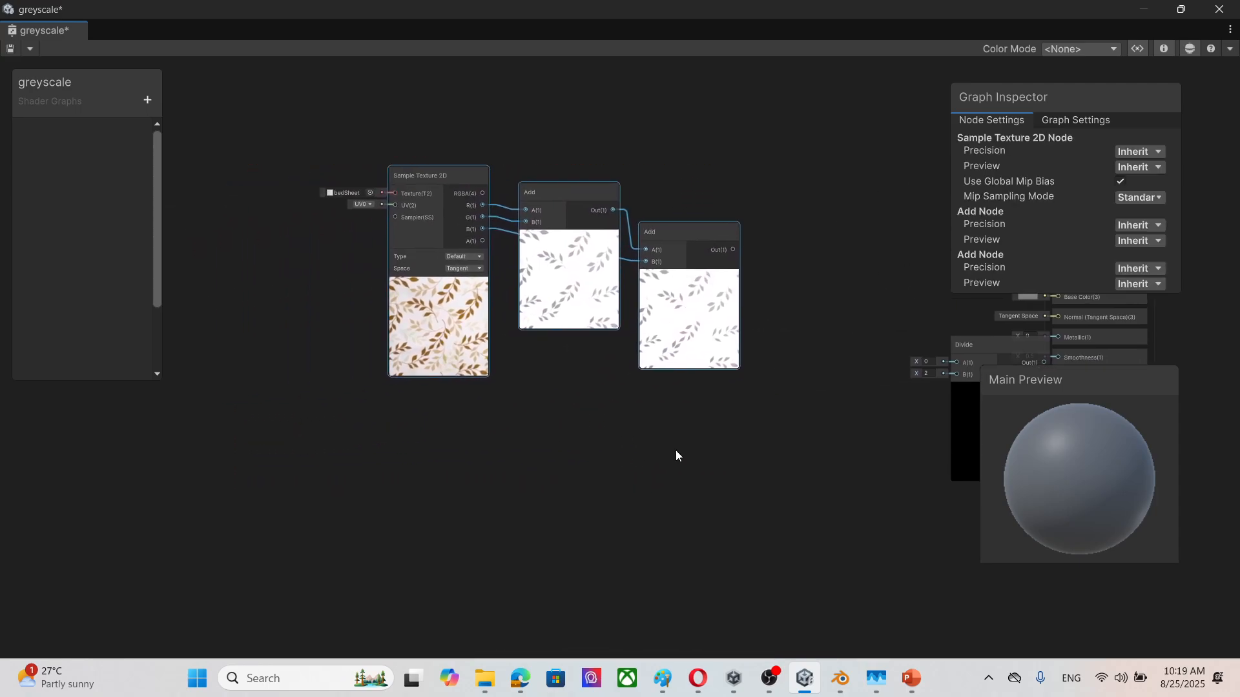
drag(711, 254, 612, 222)
middle_drag(839, 369, 568, 377)
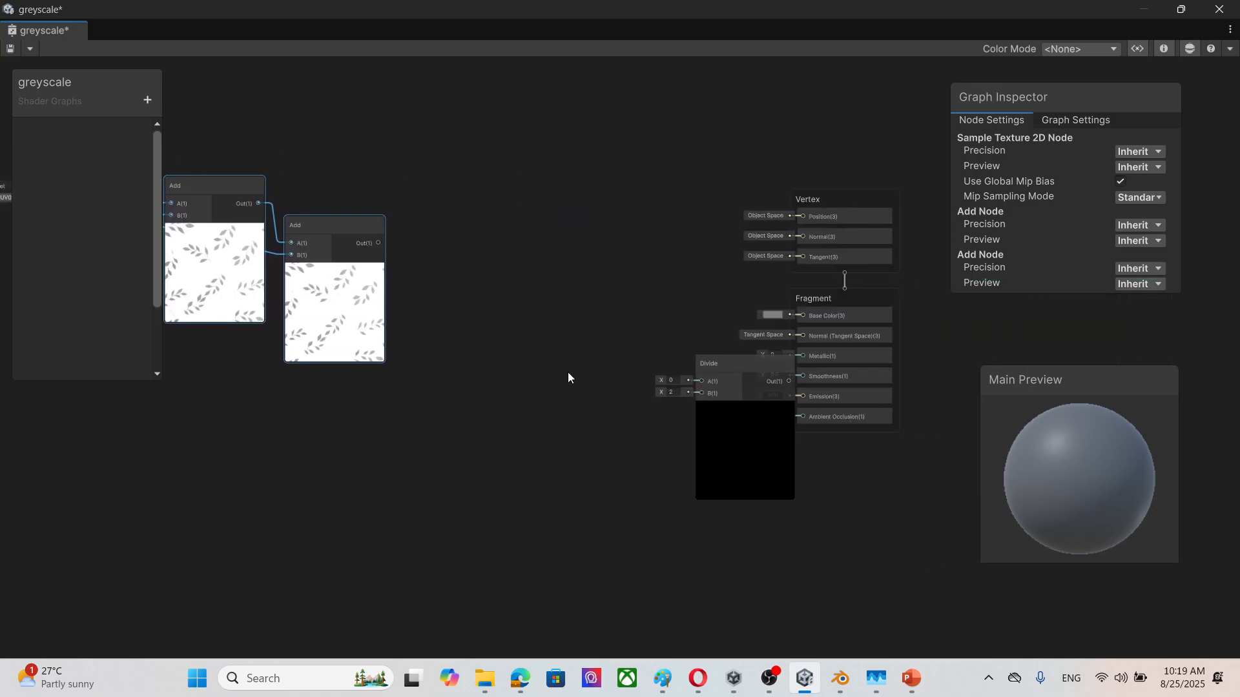
Step: Place the Divide node between the second Add node and the Fragment block, and connect the Add output to Divide's A input
drag(761, 367, 535, 254)
scroll(525, 419, up, 3)
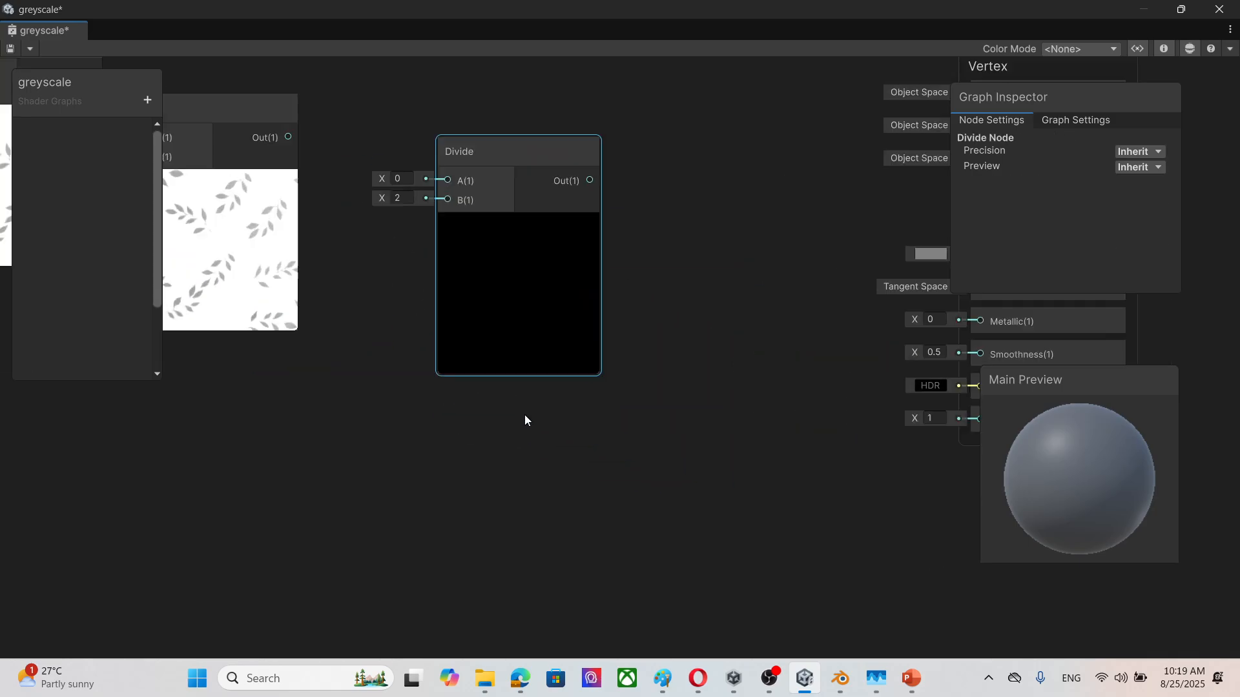
middle_drag(451, 426, 583, 544)
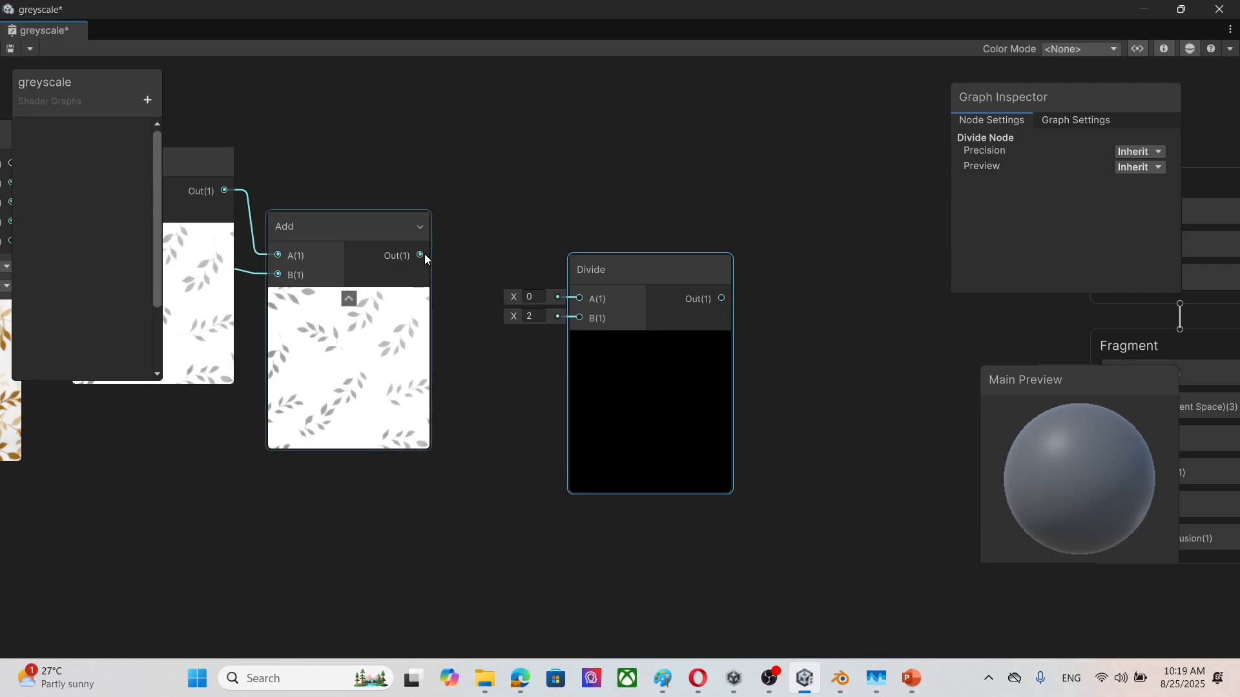
drag(420, 255, 580, 298)
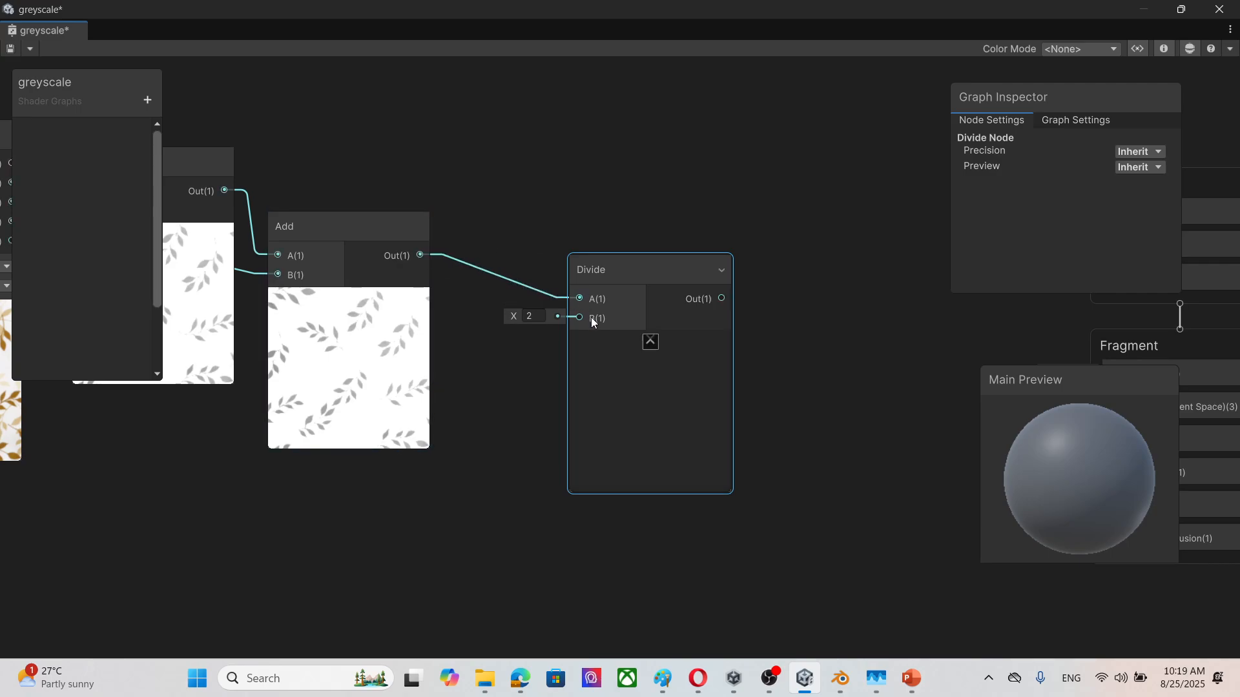
Step: Set the Divide node's B input to 3
click(530, 316)
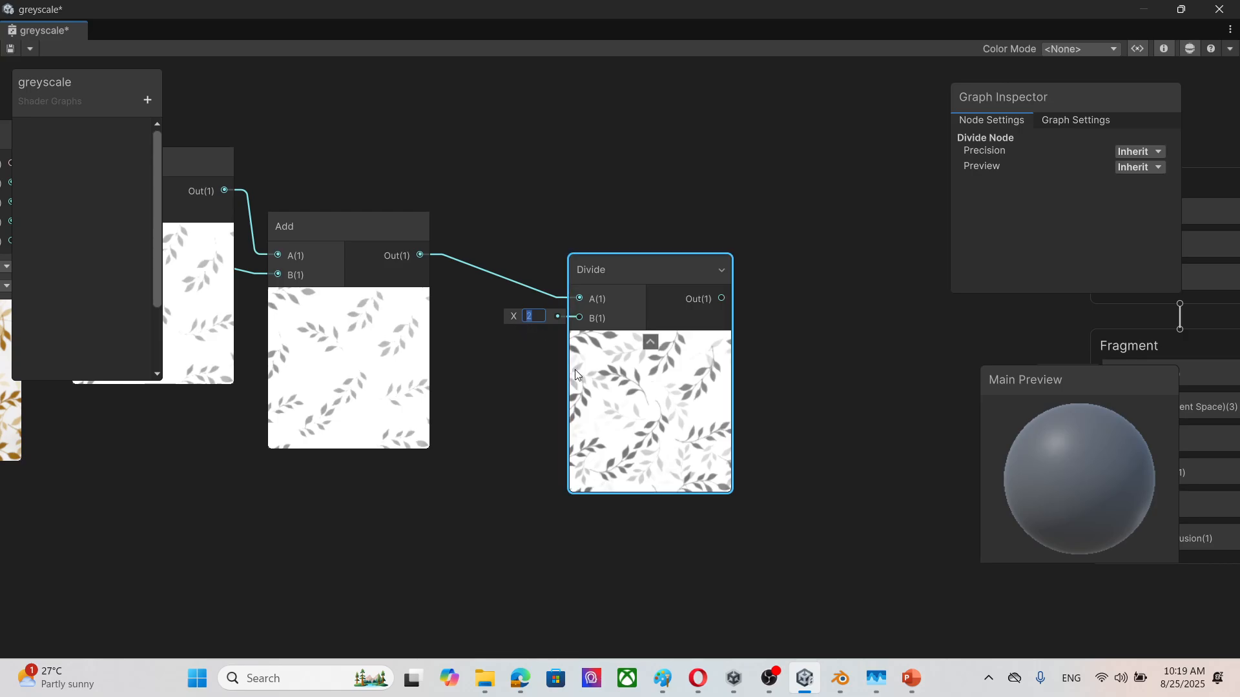
text(3)
click(878, 423)
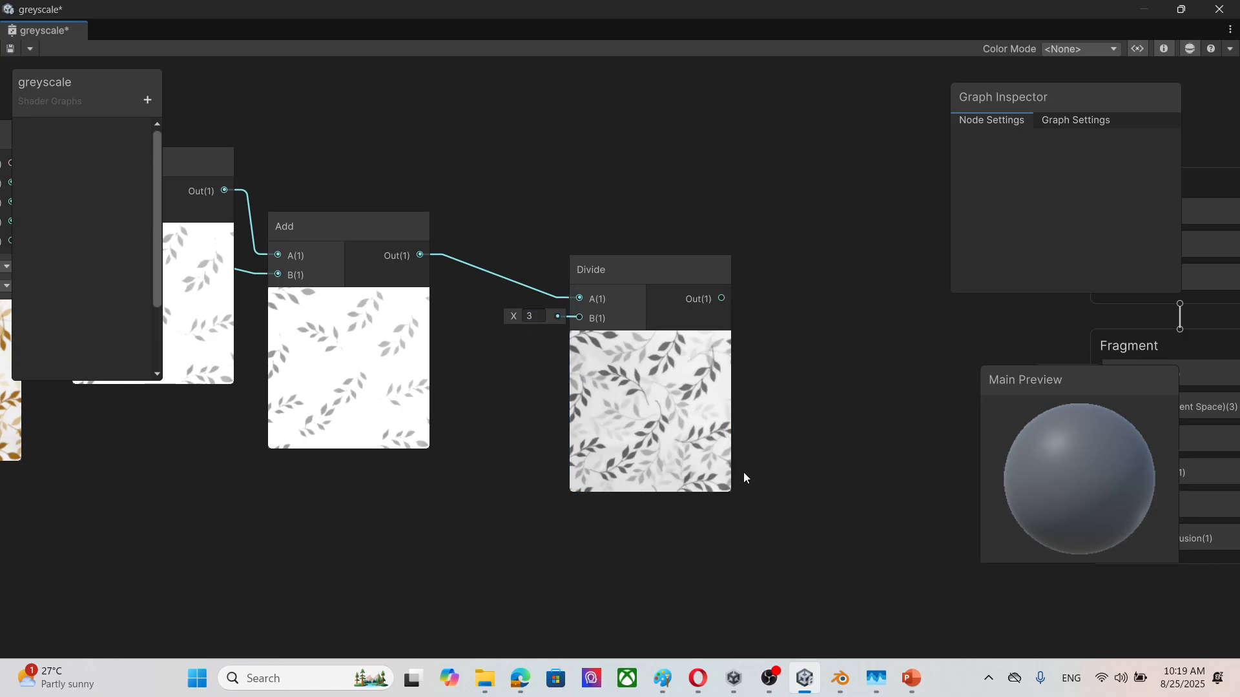
scroll(743, 474, down, 3)
middle_drag(696, 509, 601, 472)
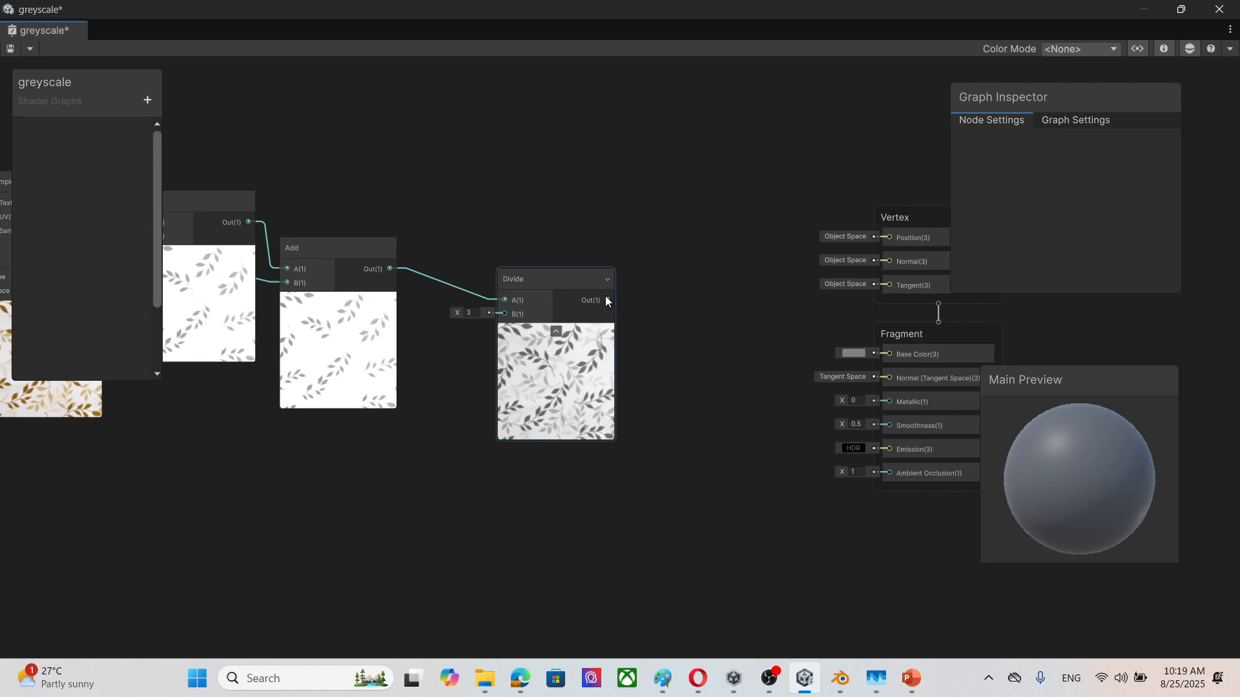
Step: Connect the Divide node's output to the Fragment block's Base Color and rotate the sphere in the main preview
drag(607, 299, 890, 355)
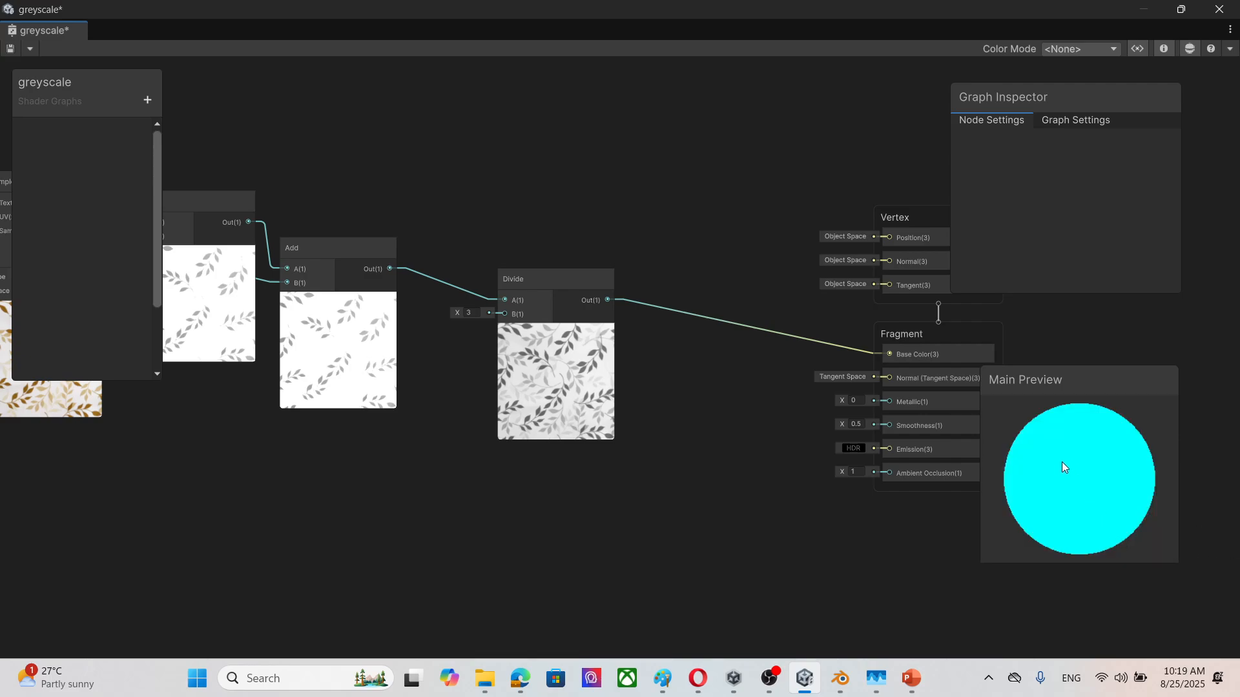
drag(1132, 505, 1098, 483)
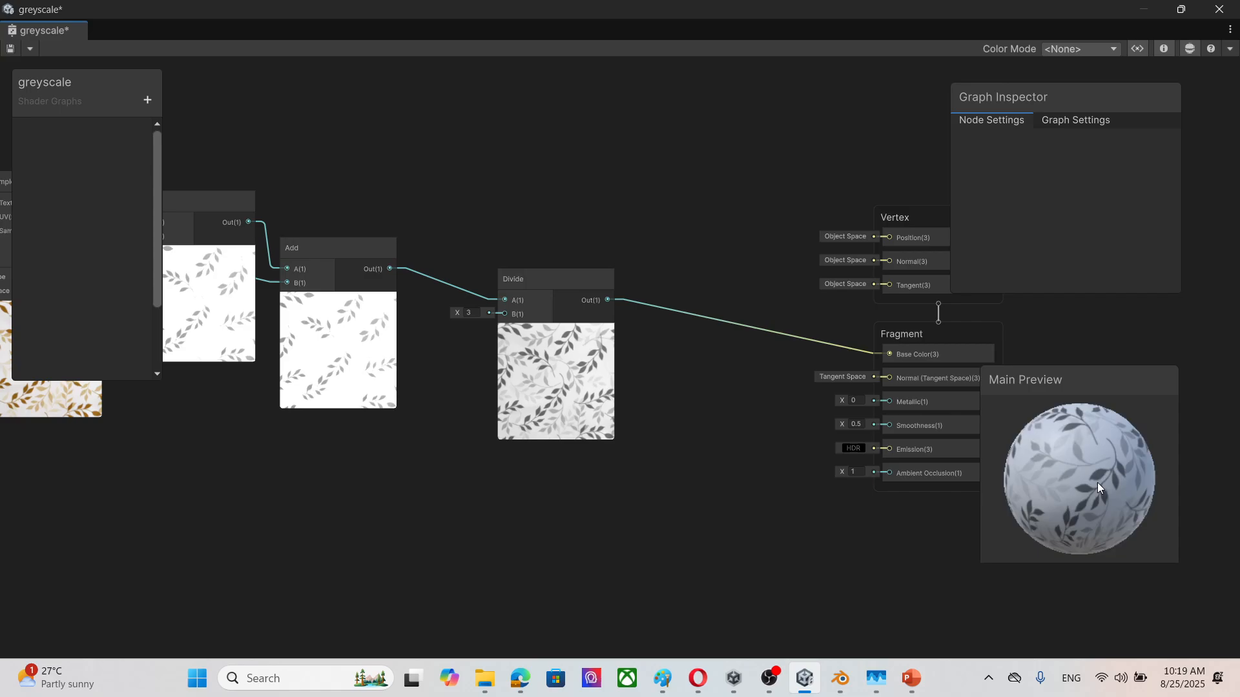
Step: Examine the node chain from the bedSheet texture through both Add nodes and the Divide node to the Fragment block
middle_drag(320, 489, 683, 525)
scroll(518, 520, up, 8)
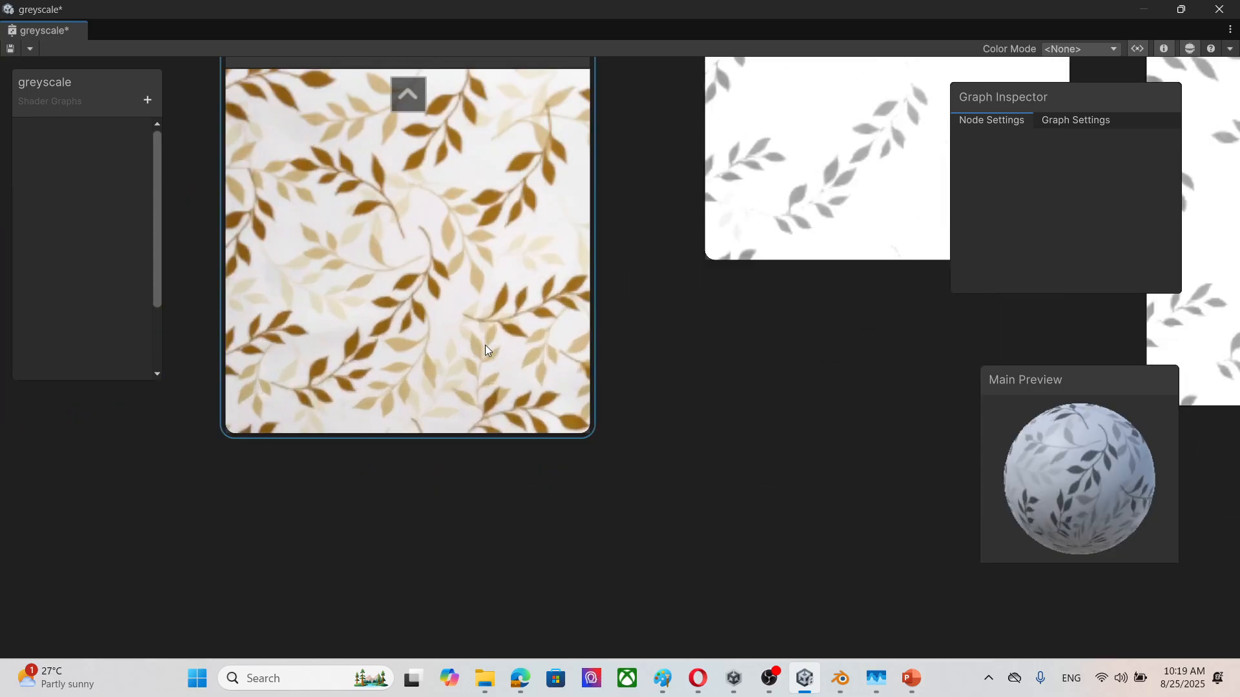
middle_drag(820, 290, 264, 346)
middle_drag(930, 403, 453, 397)
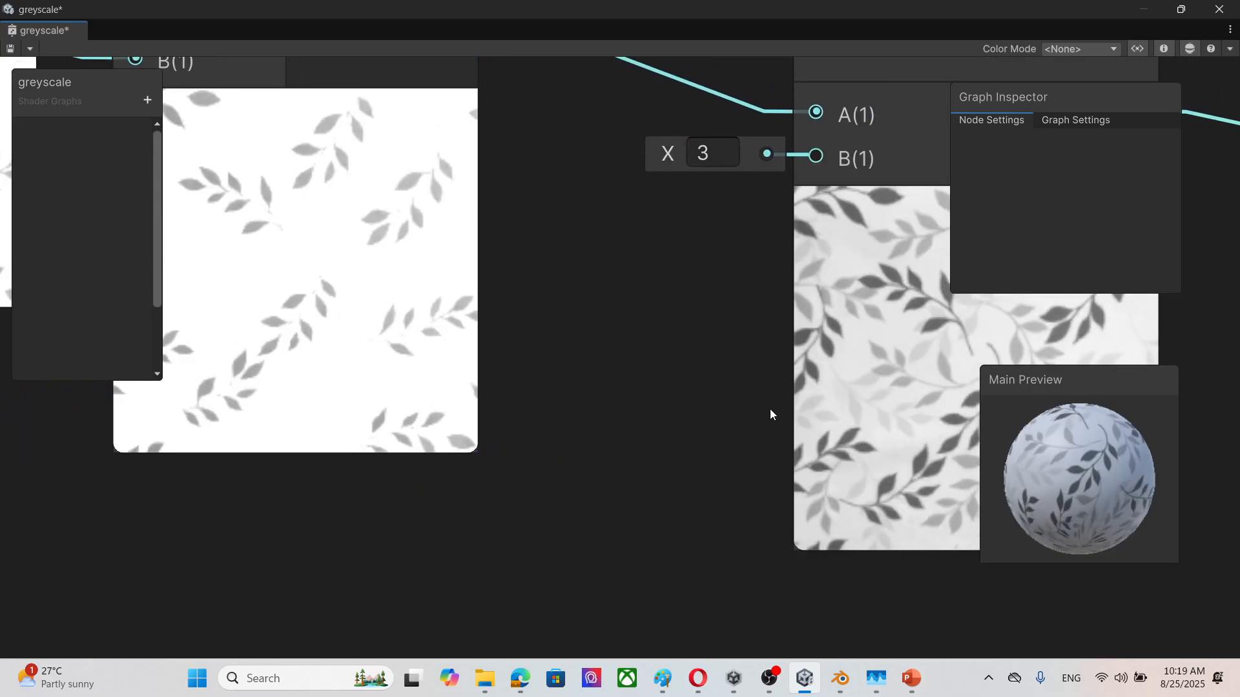
scroll(1086, 478, down, 3)
scroll(1085, 487, up, 2)
scroll(548, 421, down, 8)
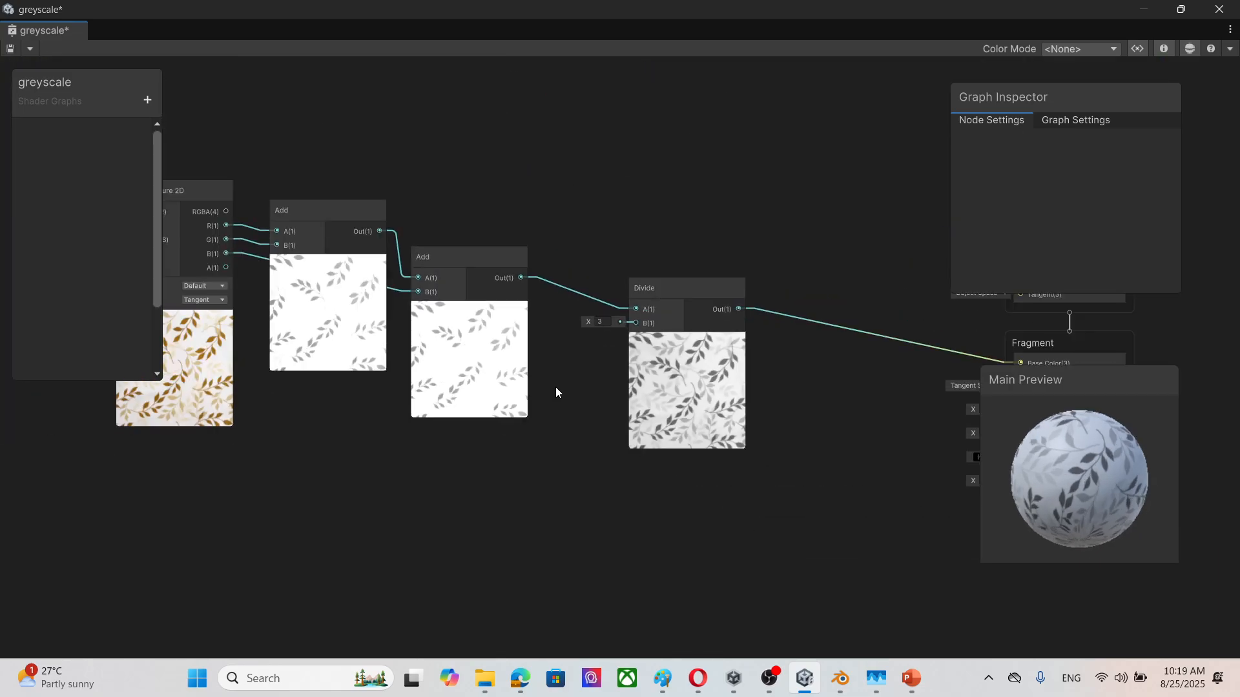
middle_drag(549, 478, 570, 424)
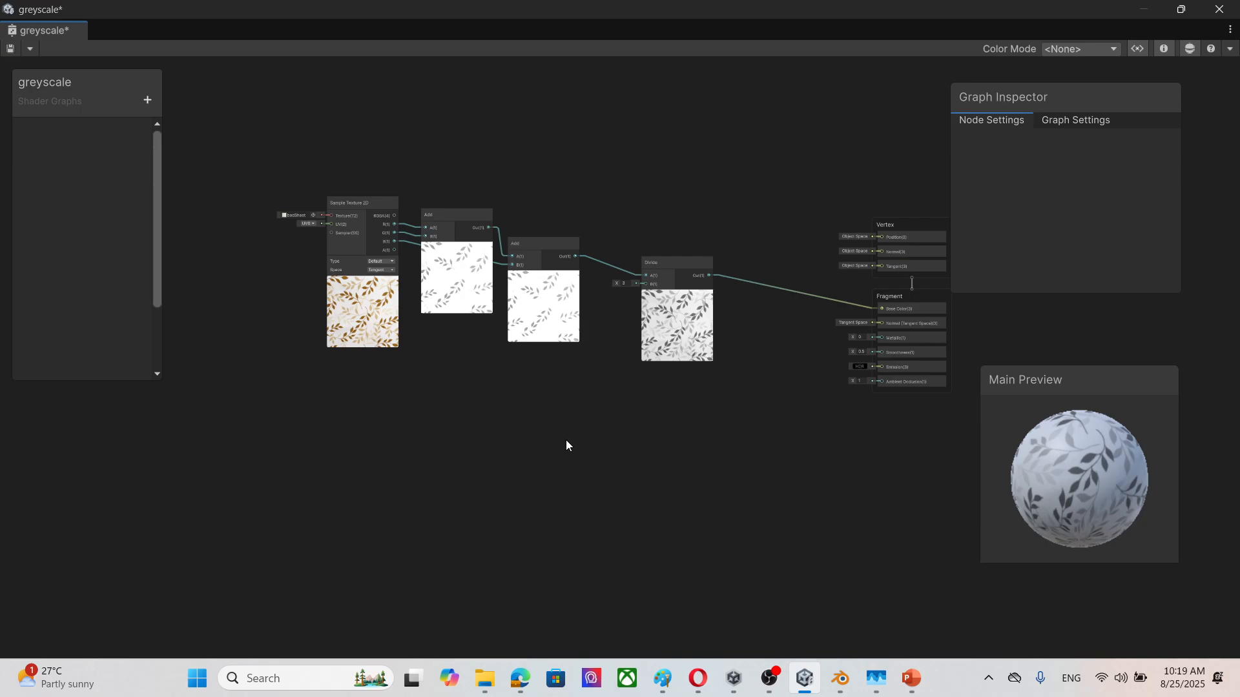
scroll(566, 452, up, 2)
scroll(749, 407, up, 1)
scroll(737, 425, down, 3)
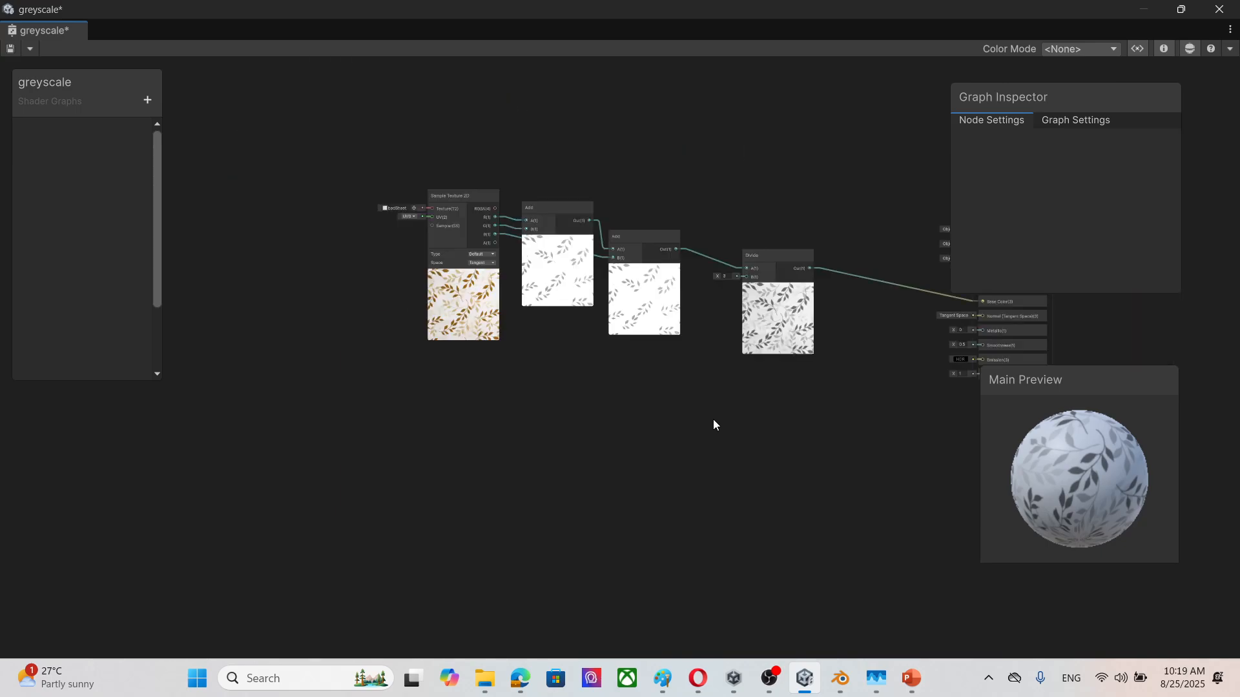
scroll(713, 420, up, 2)
Step: Move the Divide node closer to the second Add node
middle_drag(712, 409, 731, 520)
click(815, 300)
drag(815, 300, 786, 286)
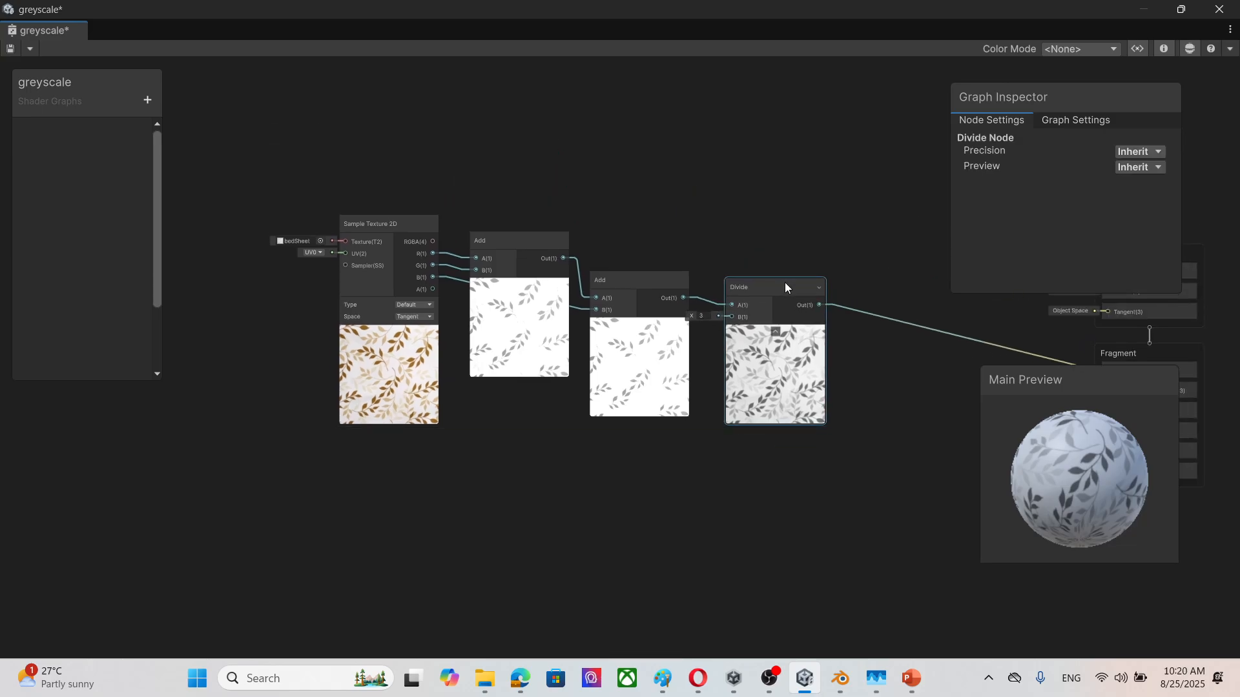
Step: Group the Sample Texture 2D node, both Add nodes and the Divide node, and title the group "greyscale (aveerage)"
drag(218, 154, 849, 542)
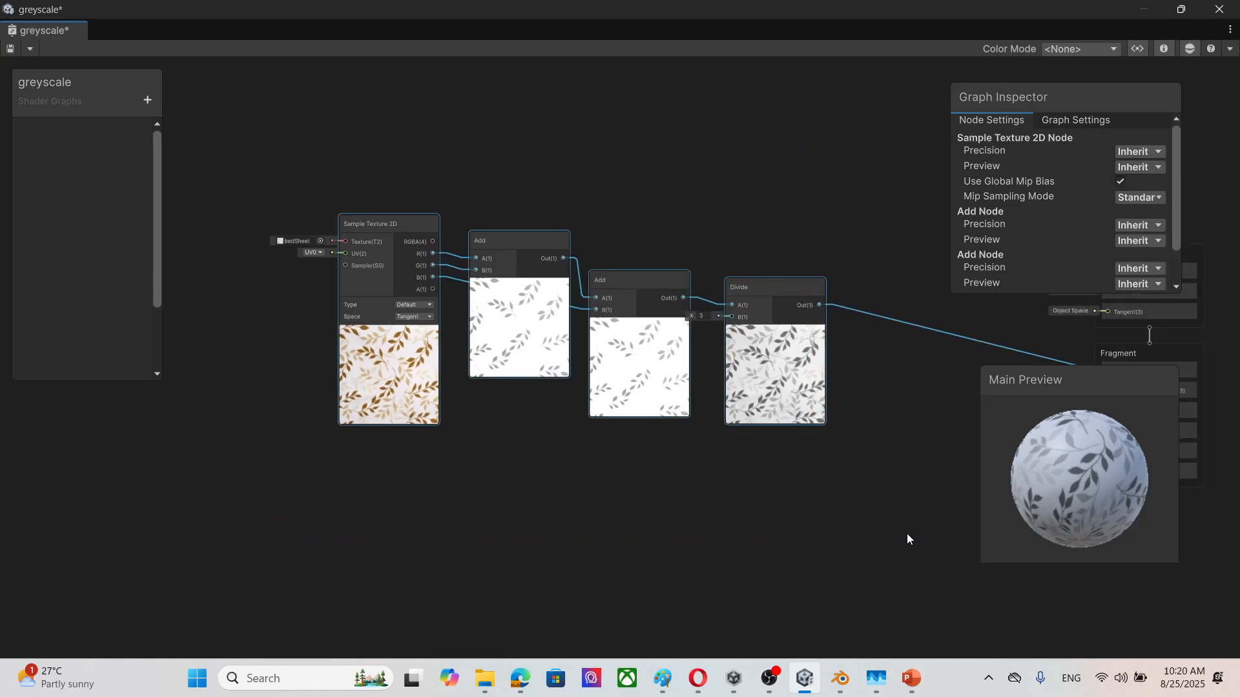
right_click(774, 281)
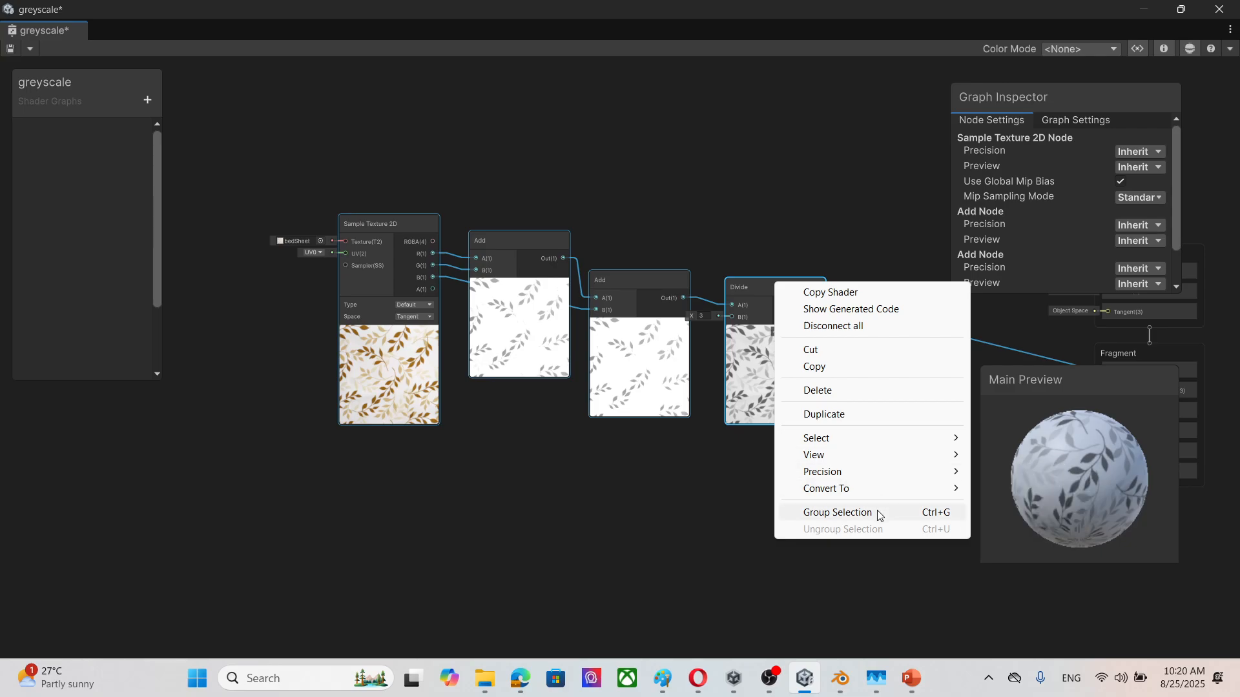
click(838, 512)
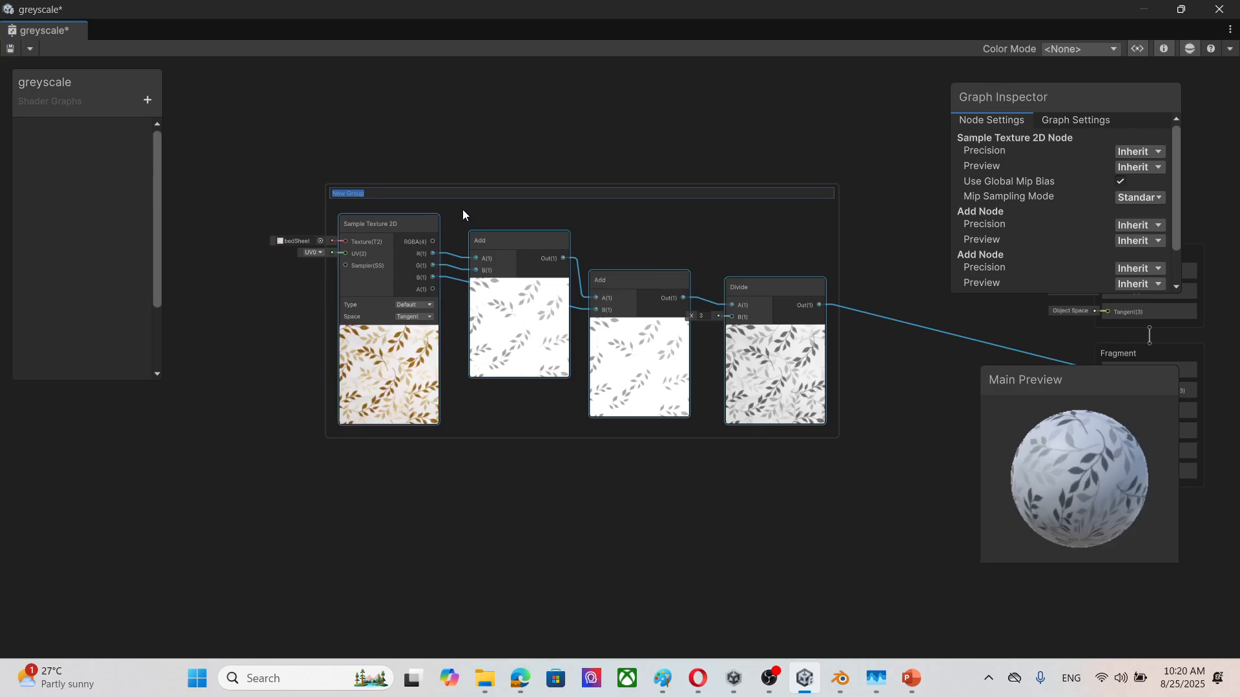
text(grey)
text(scale)
text( ())
text(aveerag)
text(e)
click(534, 100)
Step: Correct the spelling of the node group's title to "greyscale (average)"
scroll(677, 281, up, 2)
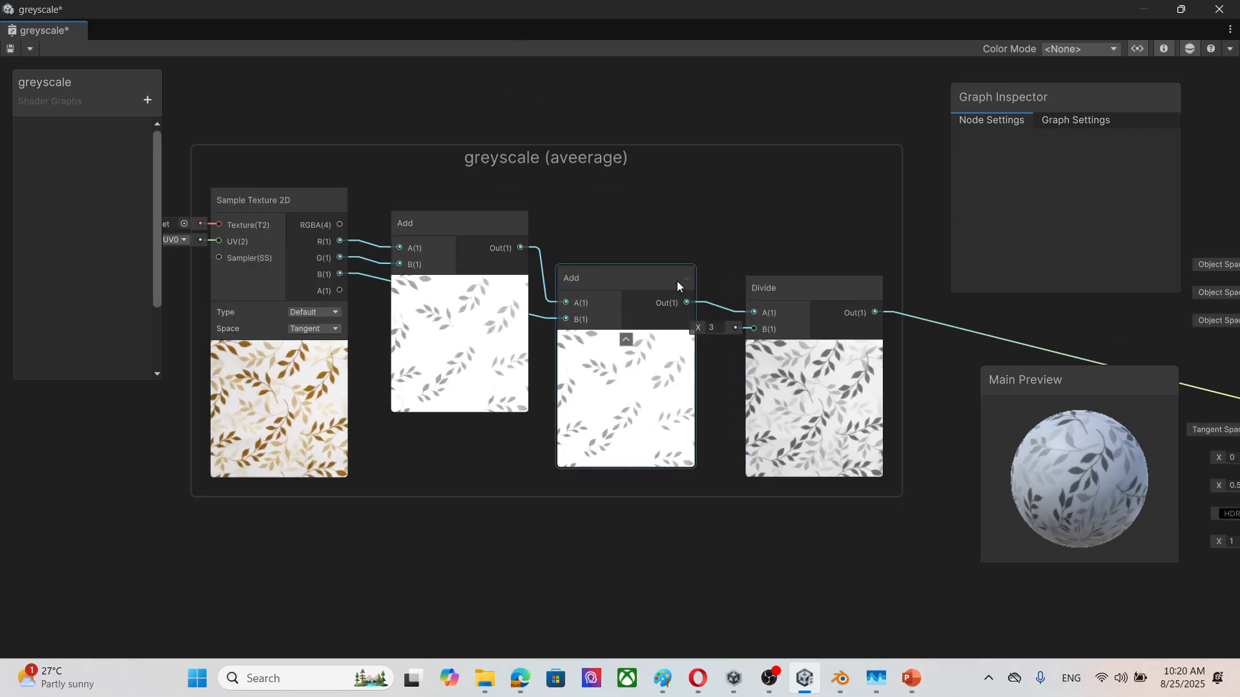
double_click(572, 159)
click(259, 157)
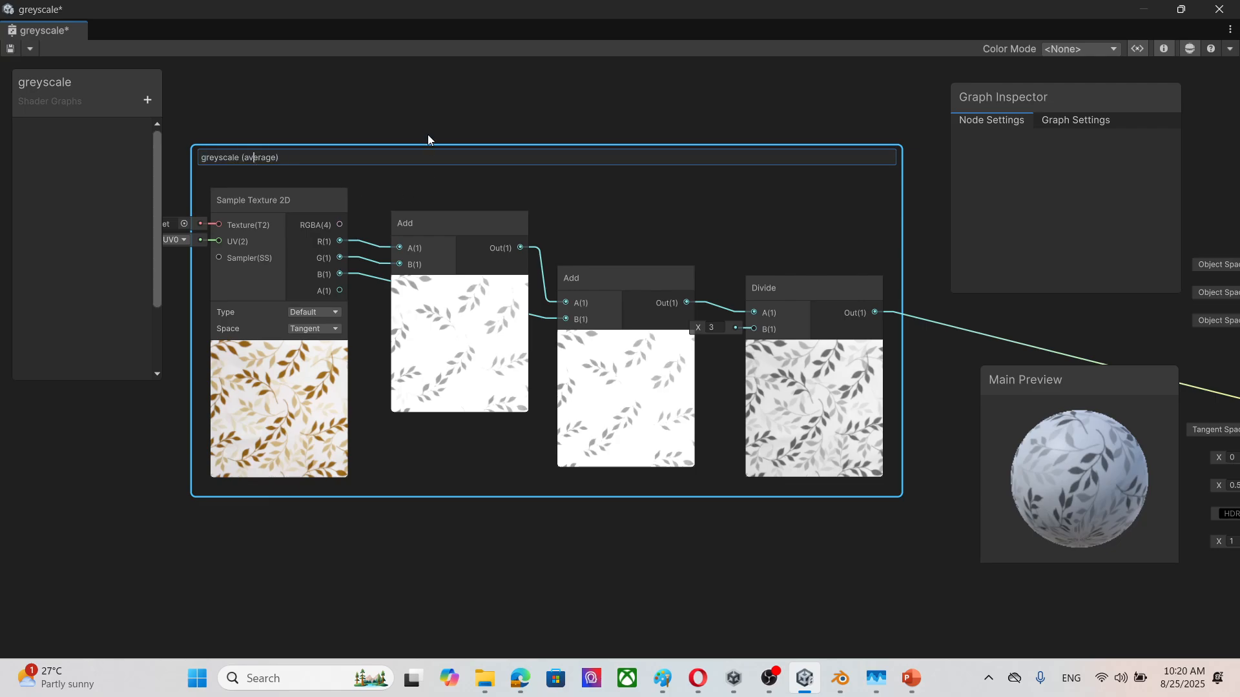
click(415, 111)
Step: Save the greyscale shader graph and close its window
scroll(633, 298, down, 6)
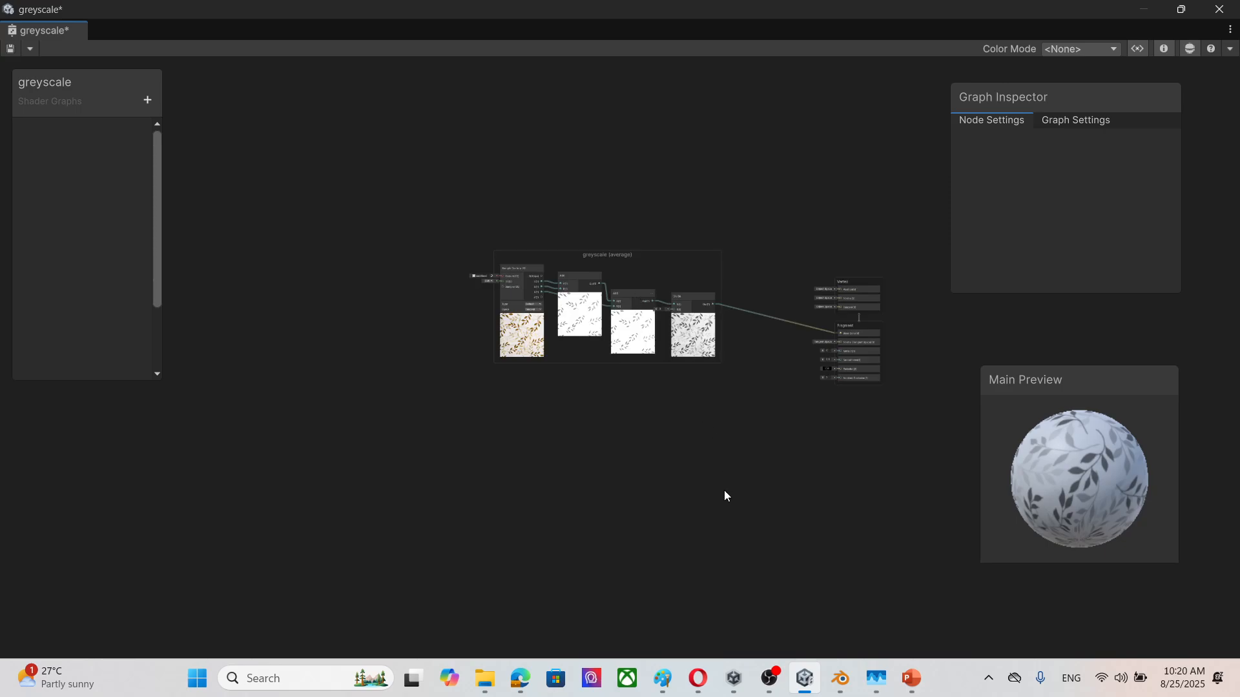
scroll(723, 484, up, 5)
middle_drag(692, 443, 651, 447)
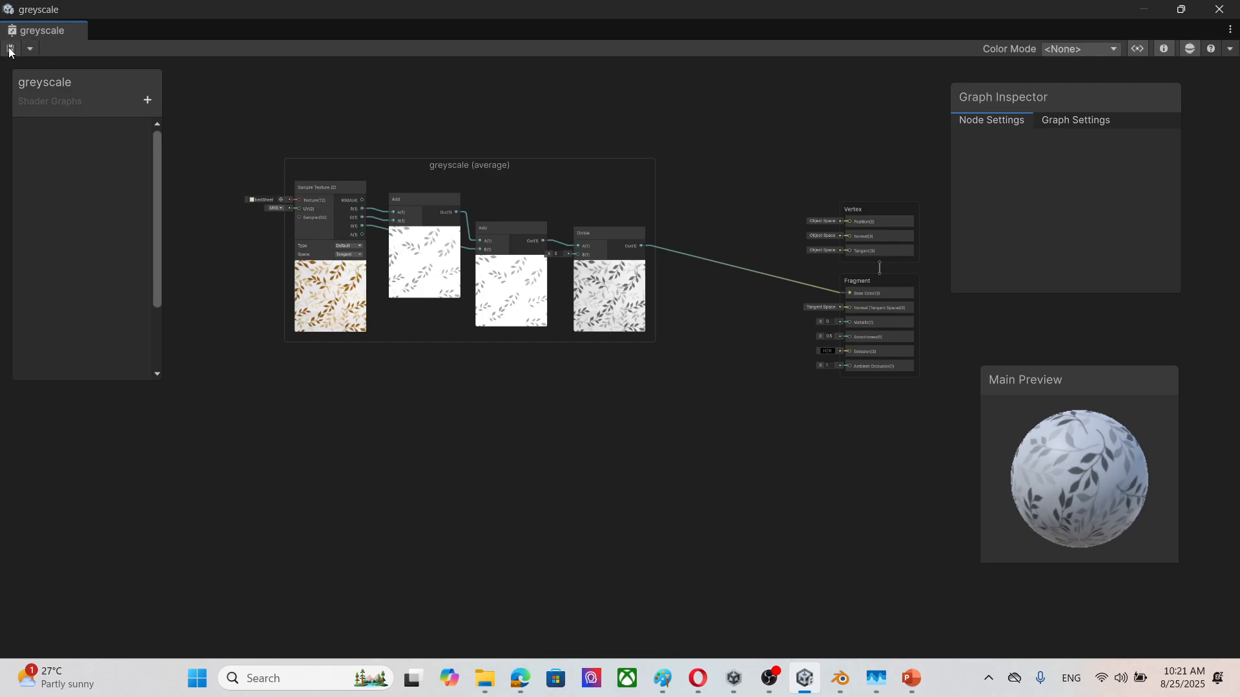
click(1219, 9)
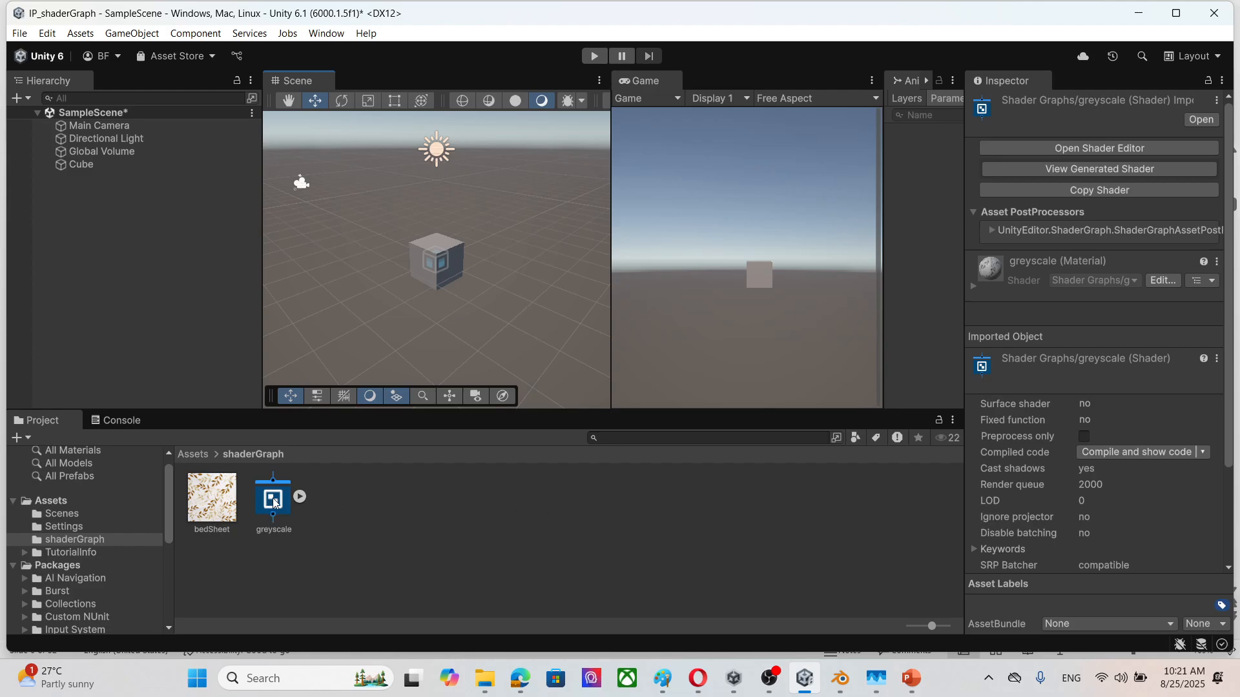
Step: Create a material from the greyscale shader graph in the shaderGraph folder and name it greyscaleAverage
click(295, 511)
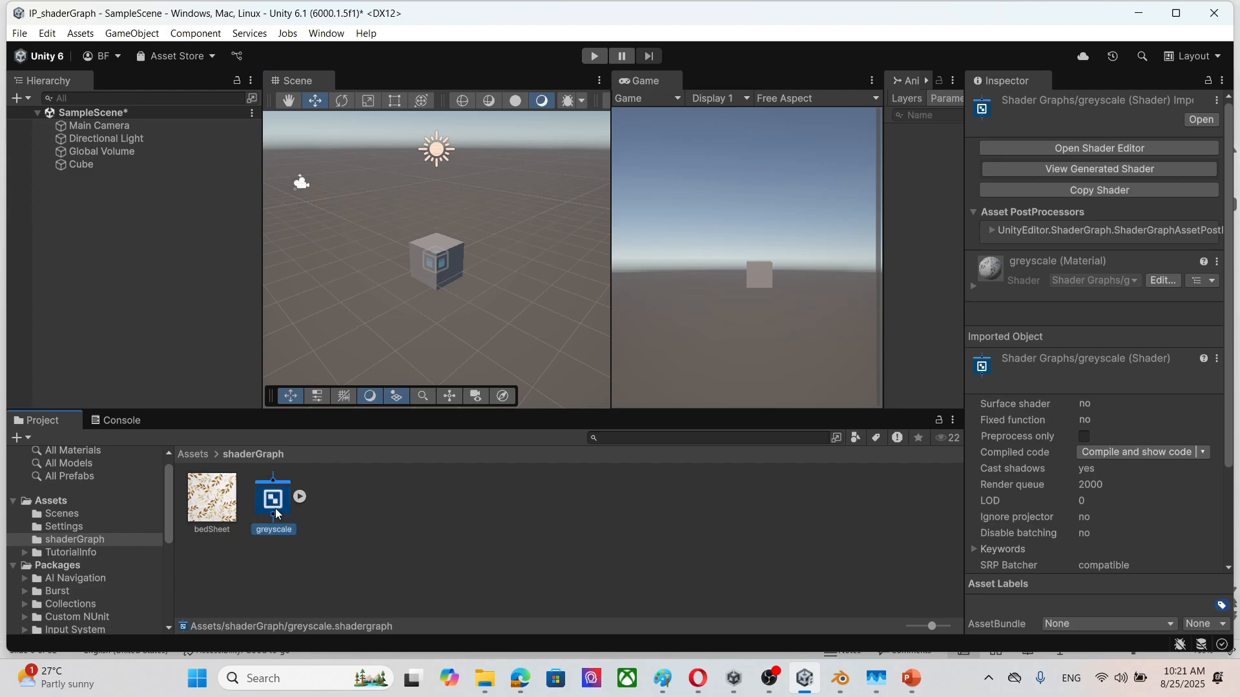
right_click(275, 509)
mouse_move(417, 115)
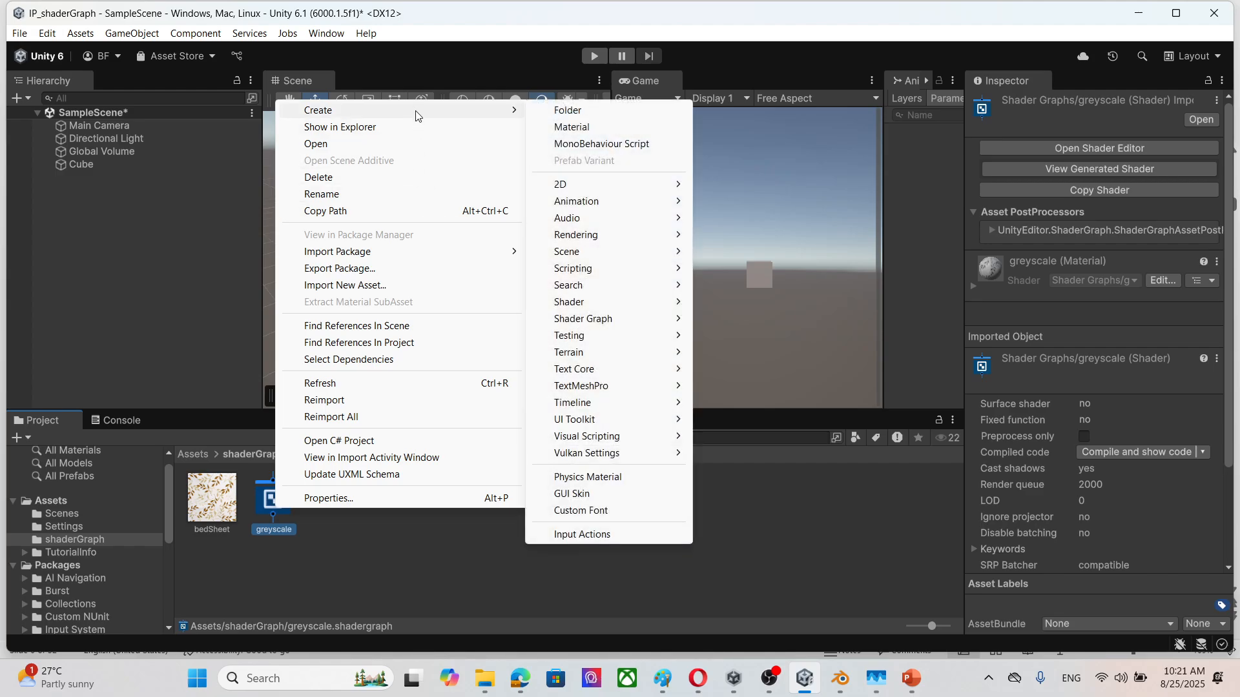
click(598, 128)
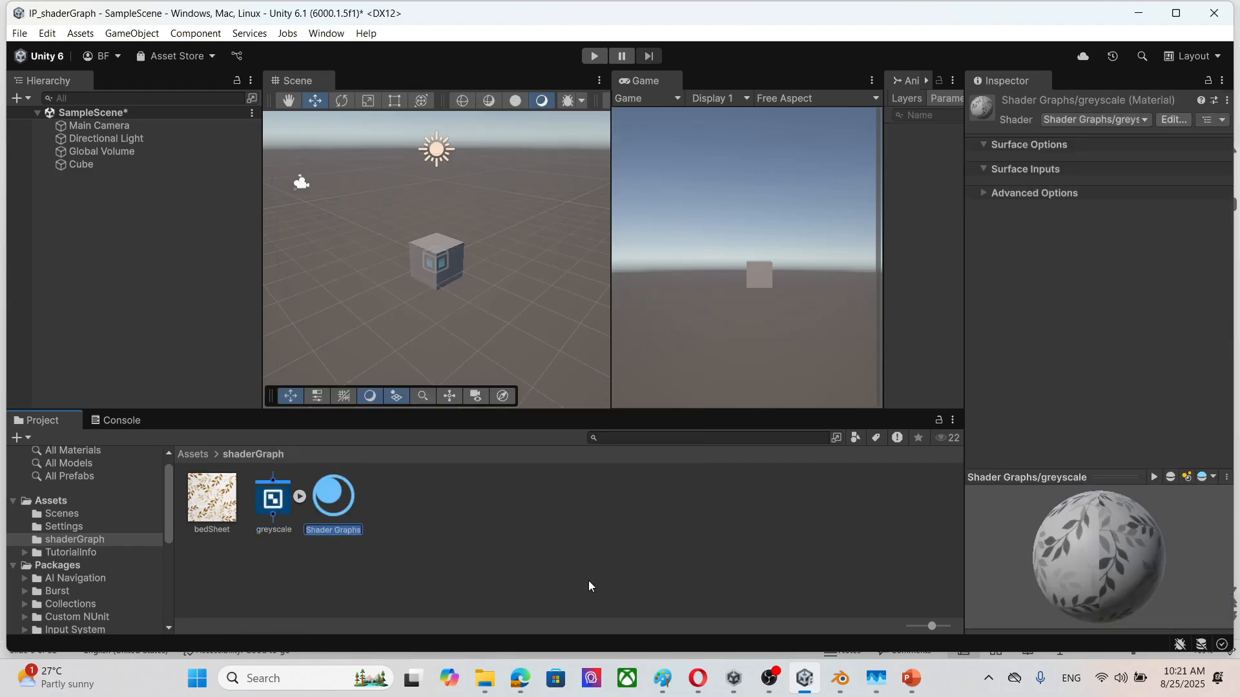
text(g)
text(reyscaleAverage)
key(Return)
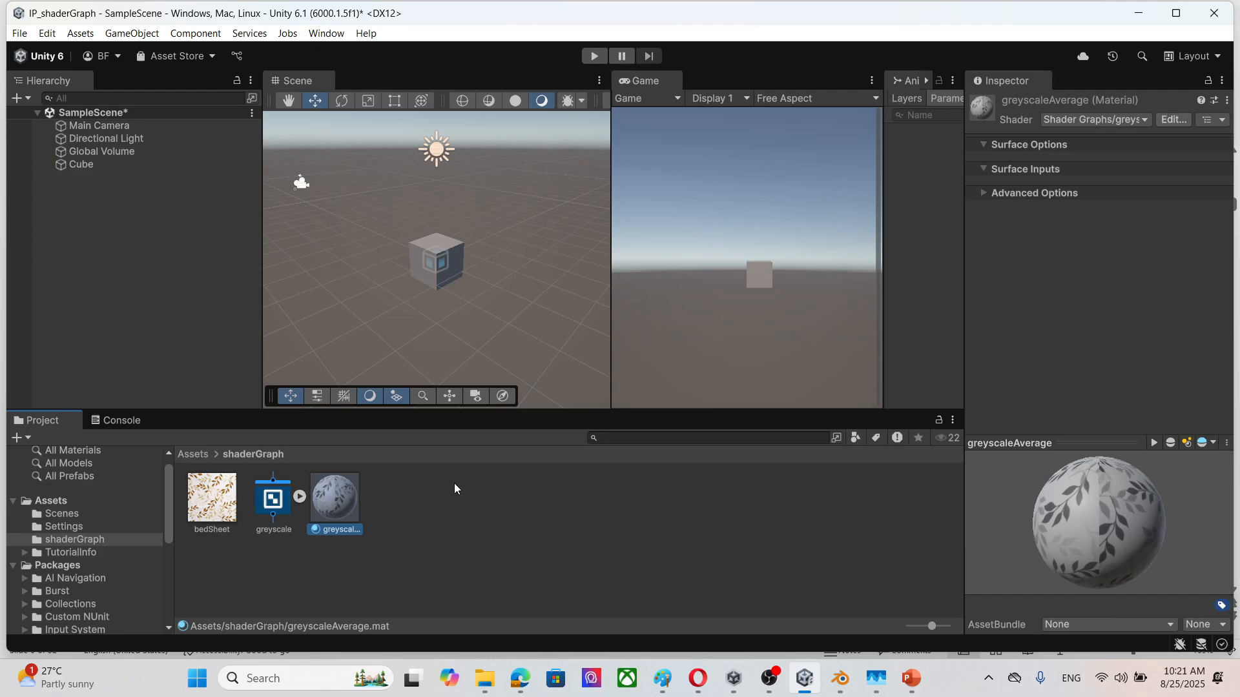
Step: Apply the greyscaleAverage material to the cube in the scene and inspect the cube up close
drag(339, 494, 423, 259)
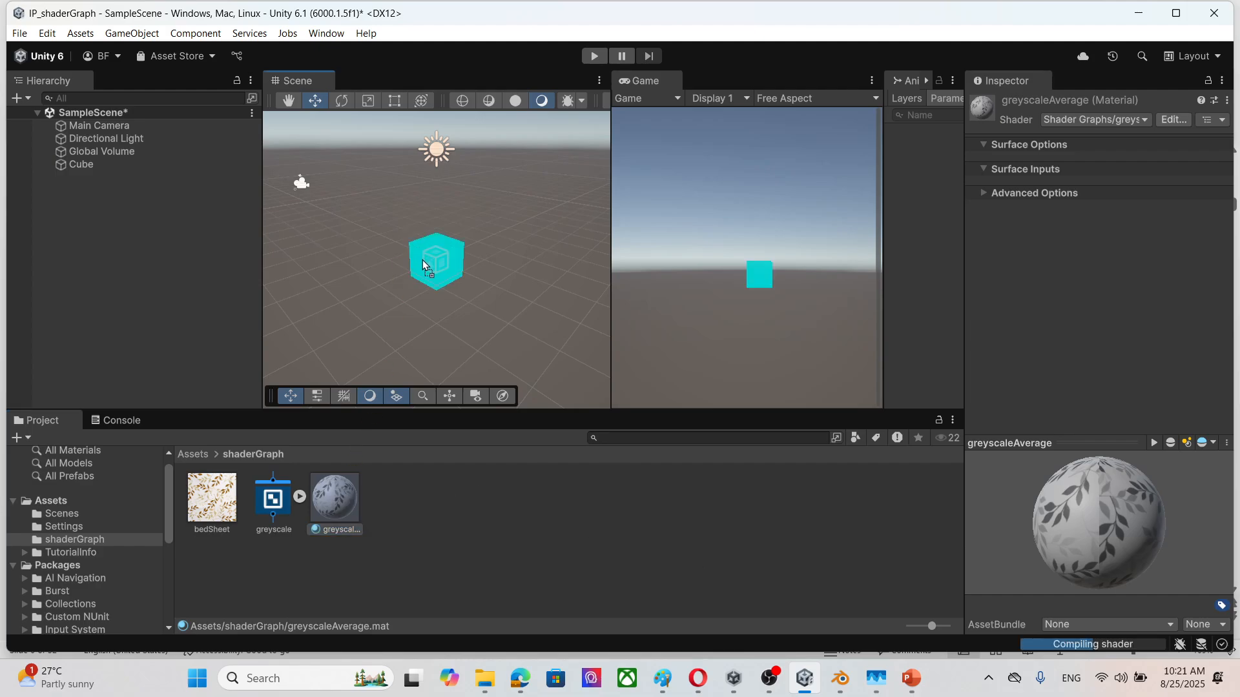
scroll(473, 302, up, 5)
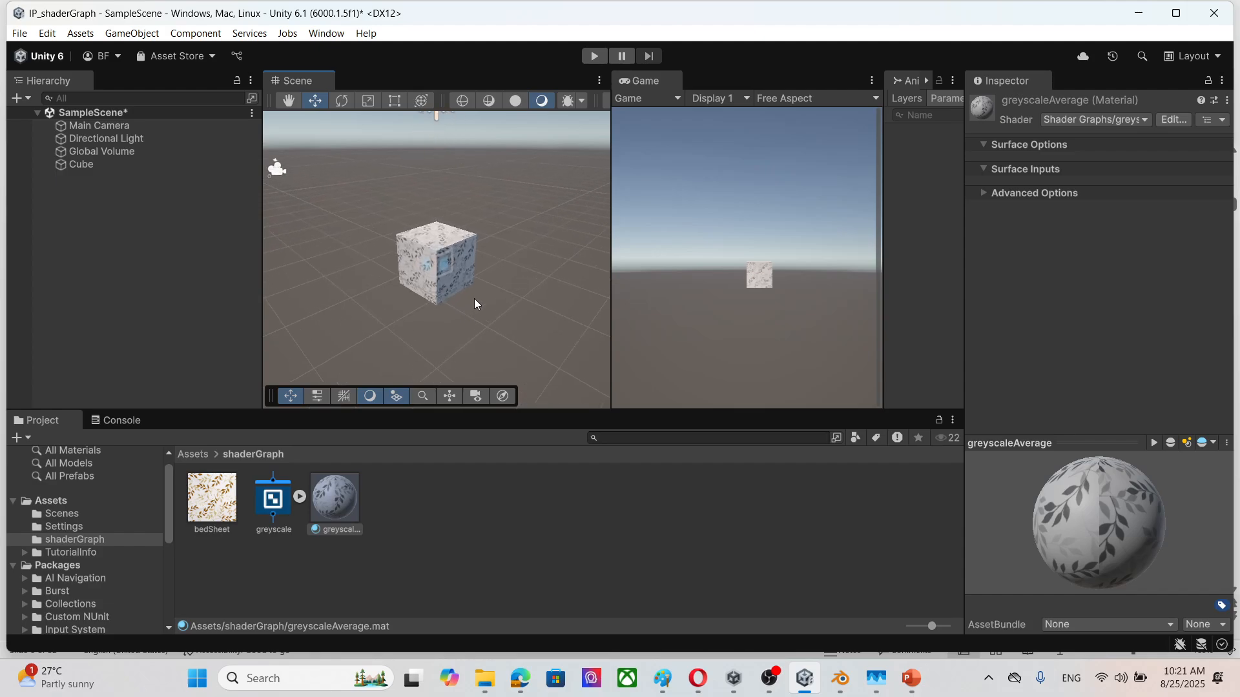
scroll(483, 292, down, 2)
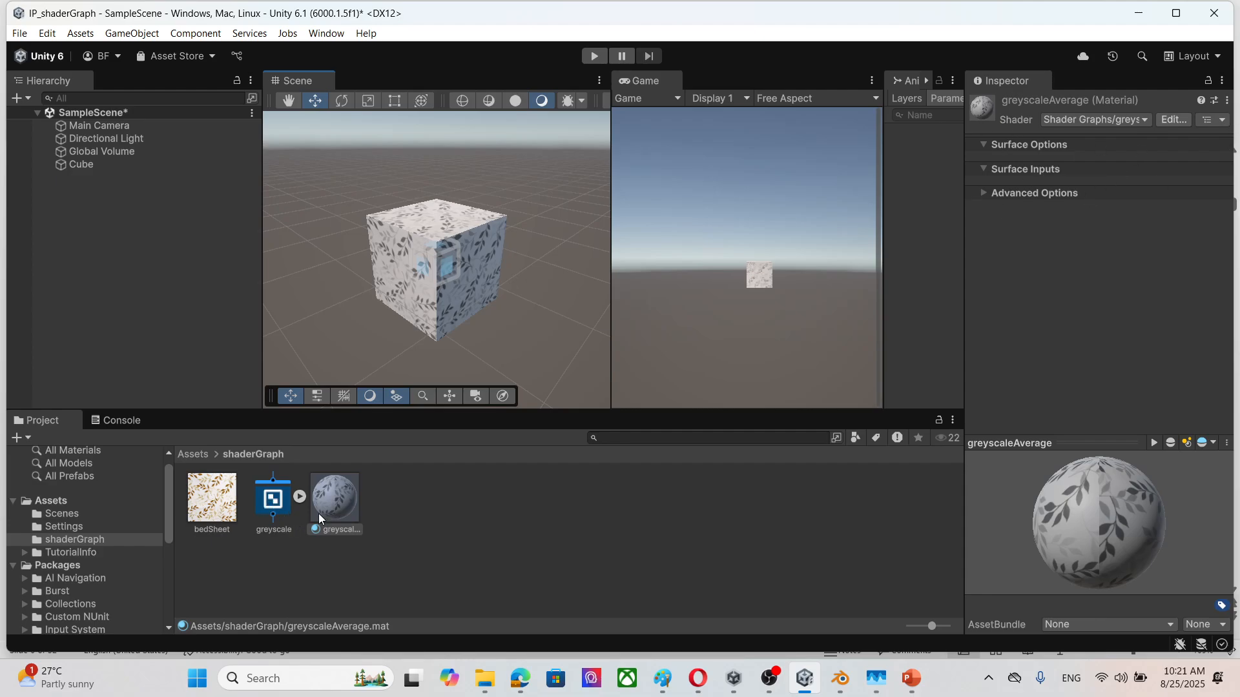
click(351, 510)
mouse_move(724, 687)
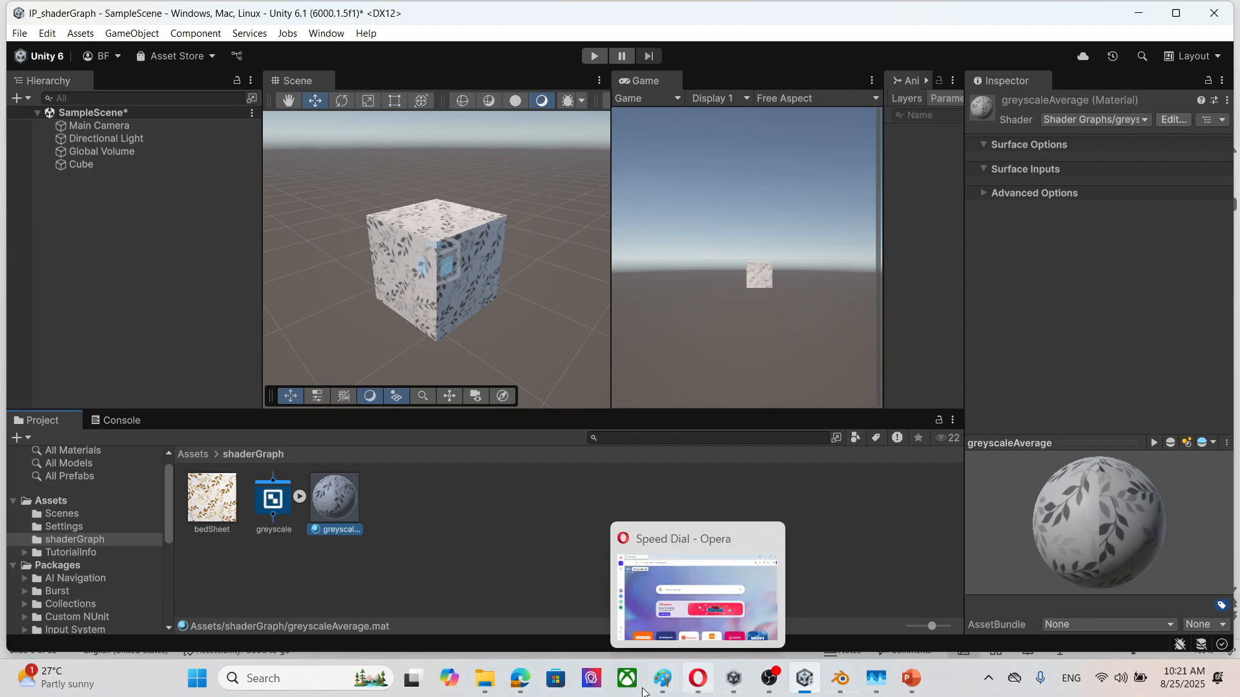
Step: Reopen the greyscale shader graph, undock it into its own floating window and maximize that window
click(286, 515)
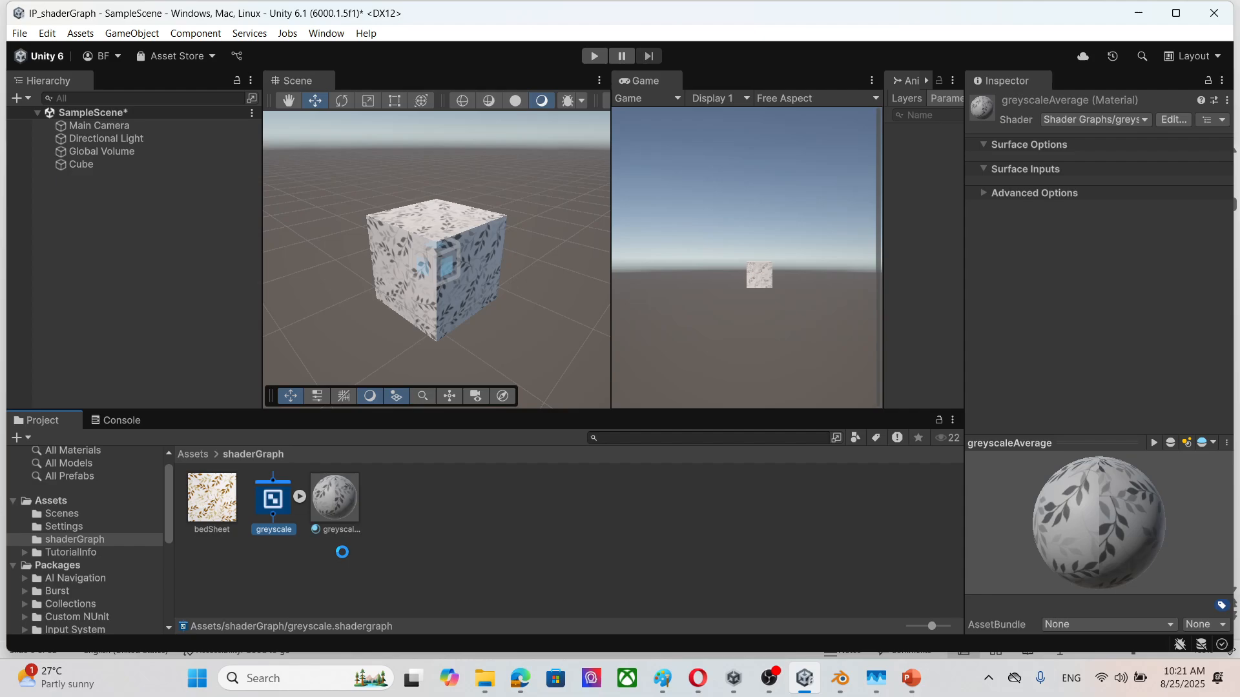
double_click(275, 510)
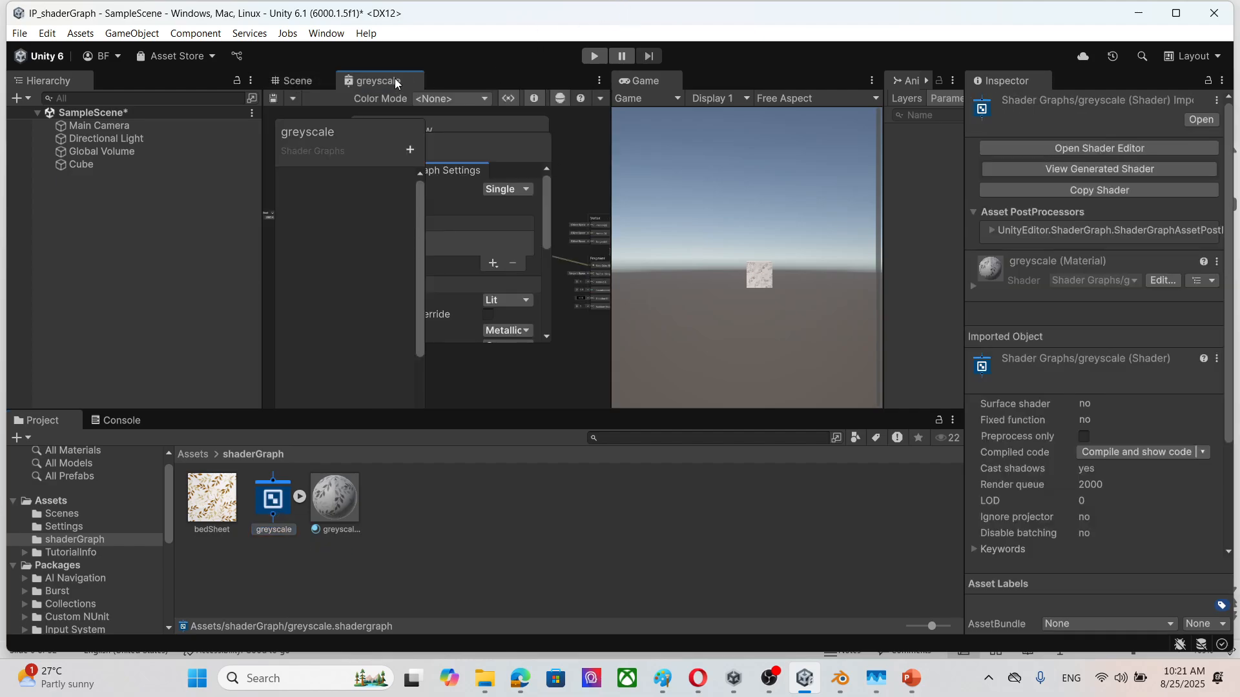
drag(397, 83, 465, 249)
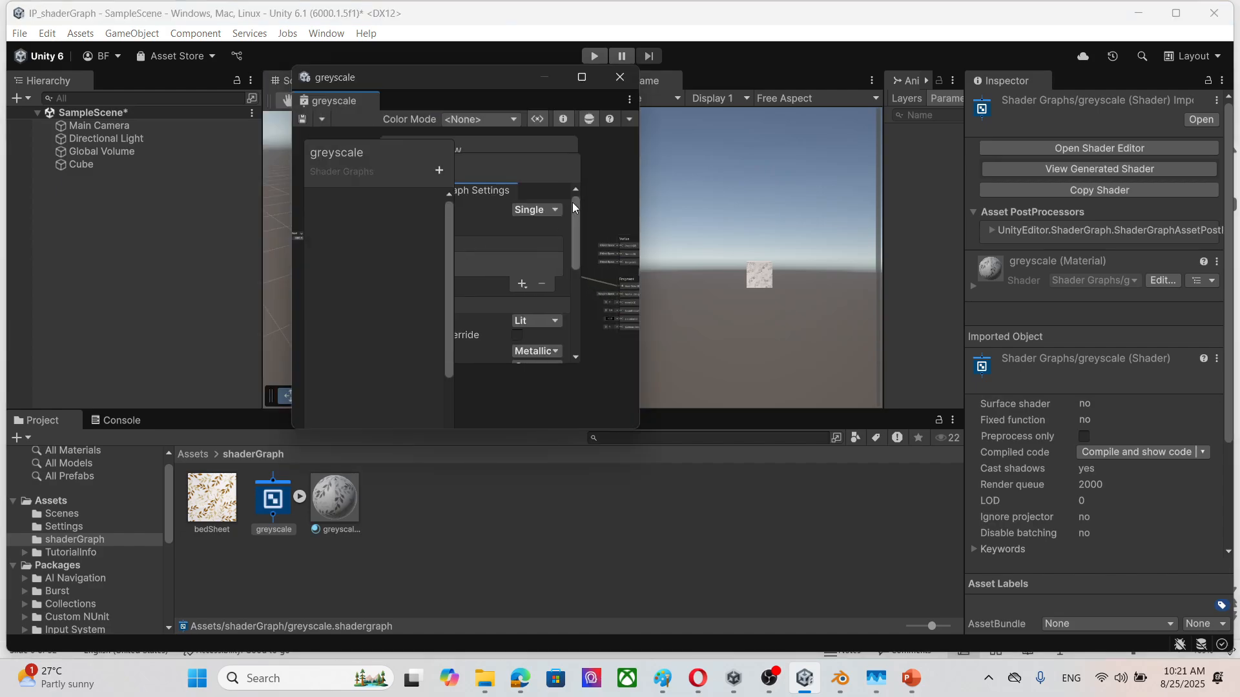
click(582, 77)
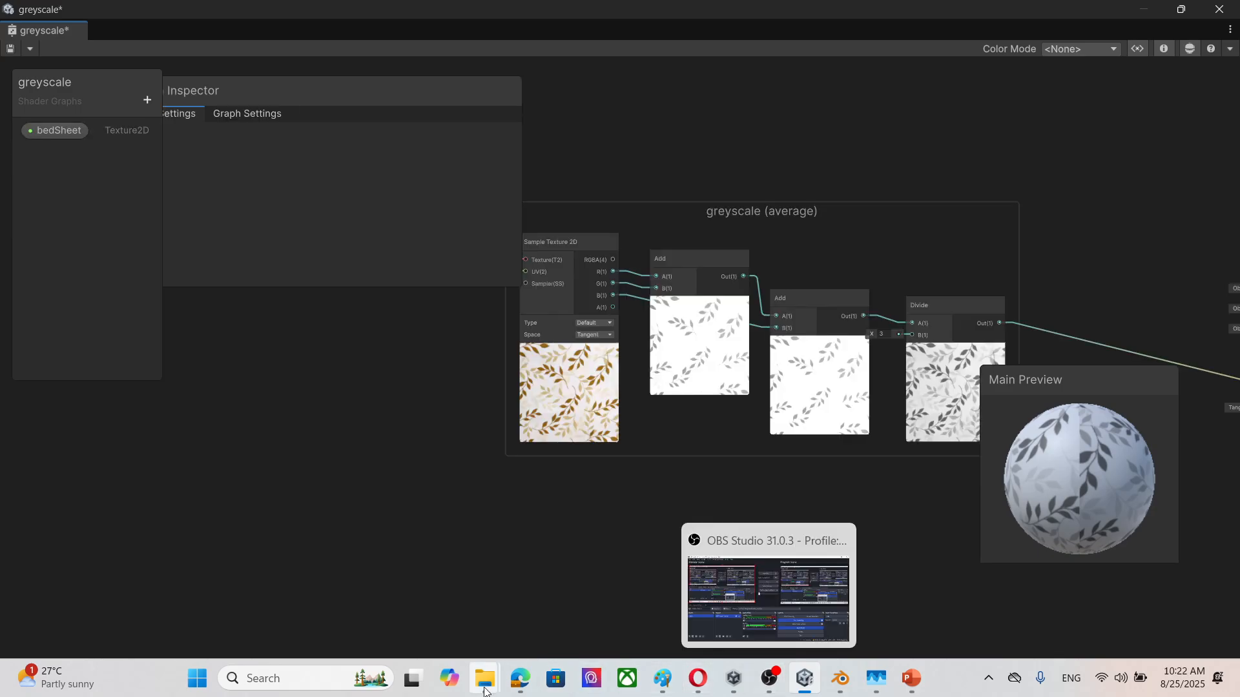
Step: Browse the textu and Pictures folders in File Explorer for another texture image
mouse_move(484, 689)
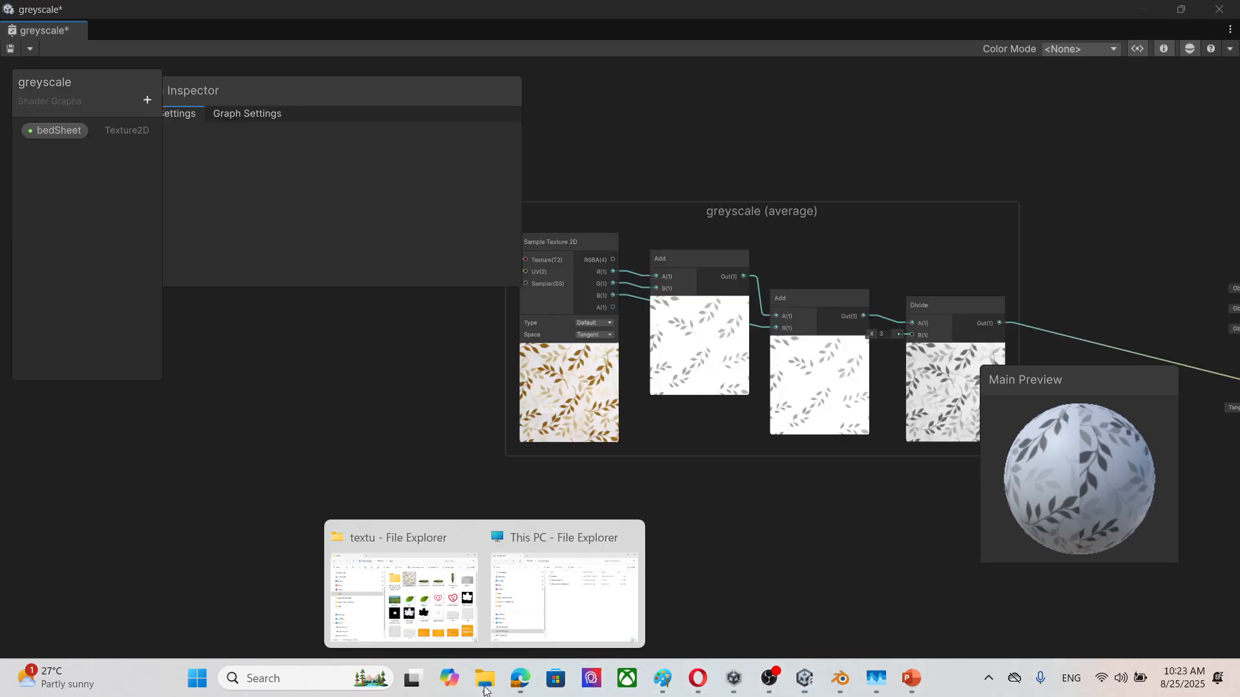
click(443, 617)
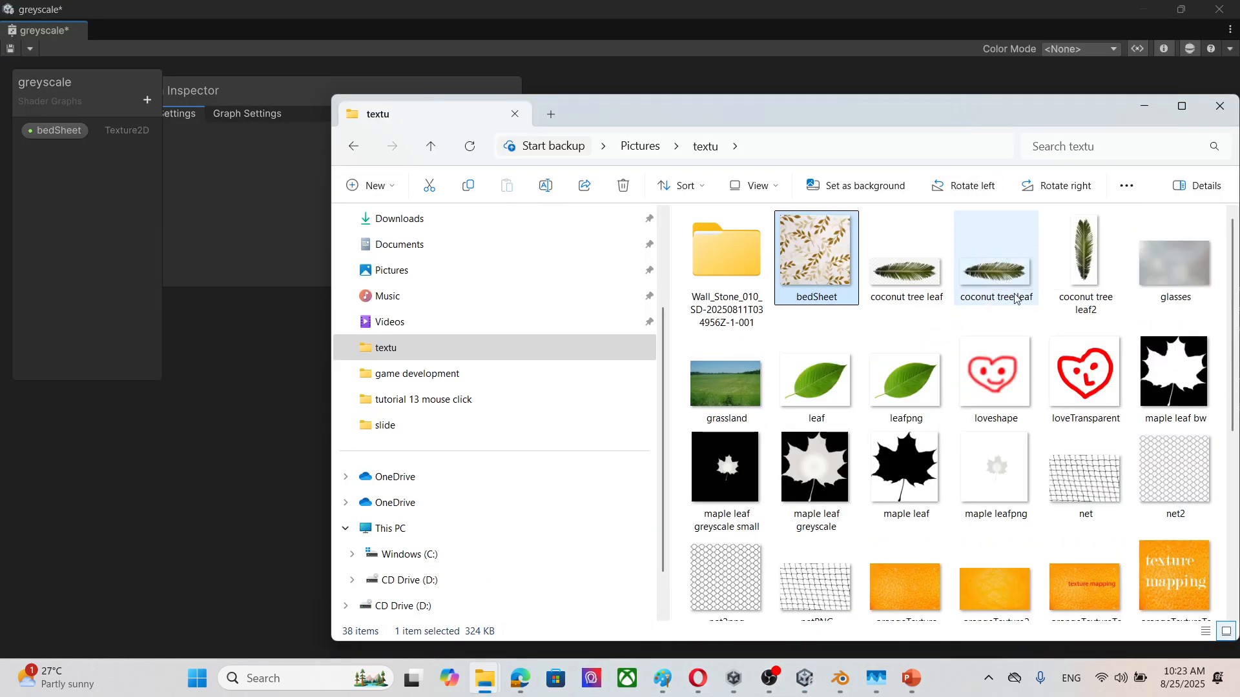
drag(1010, 106, 839, 49)
scroll(726, 360, down, 5)
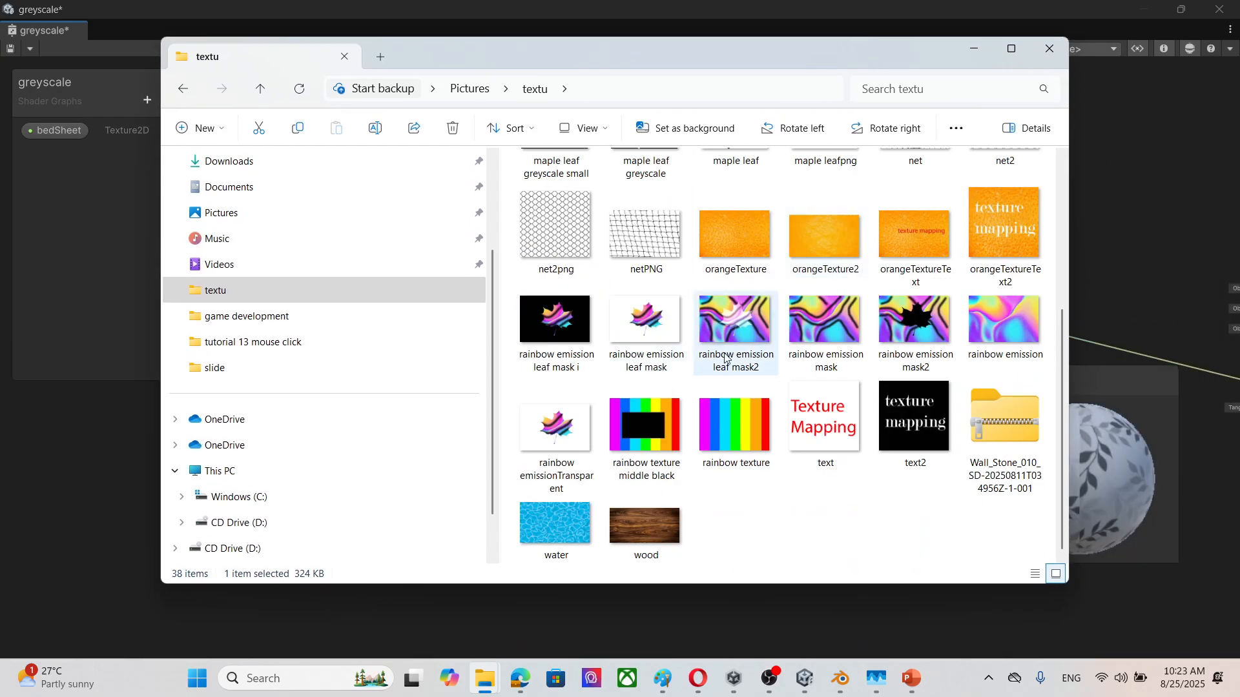
click(741, 439)
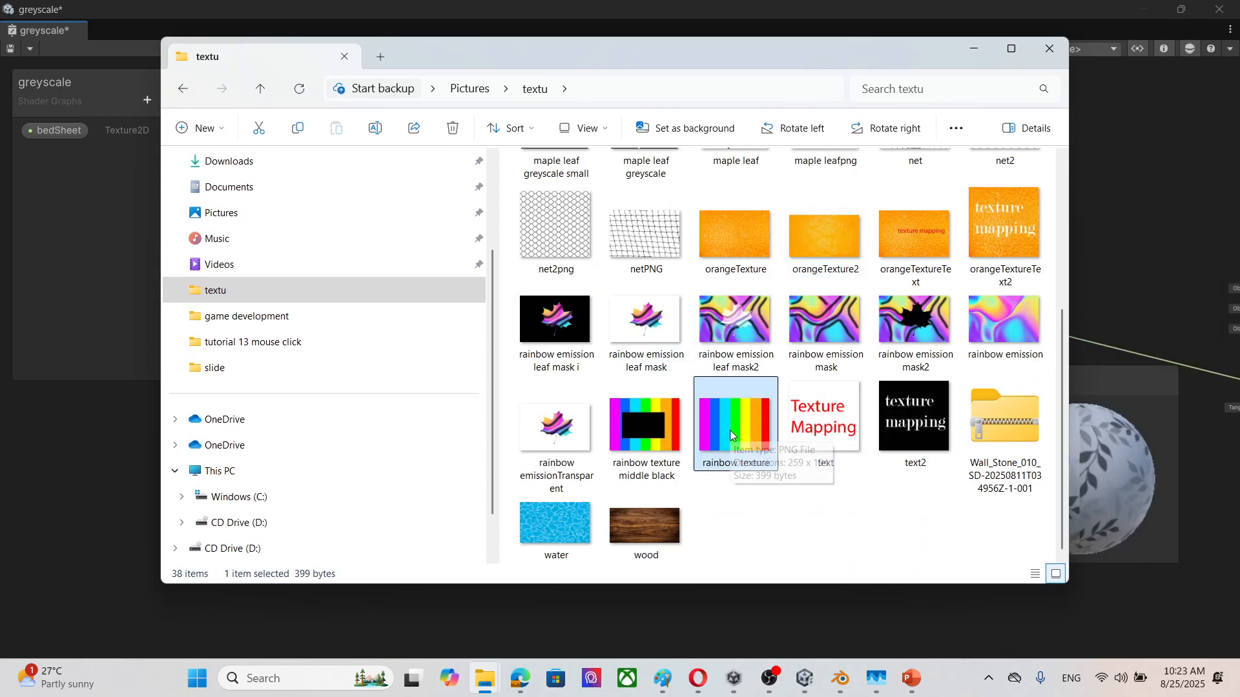
scroll(769, 373, up, 4)
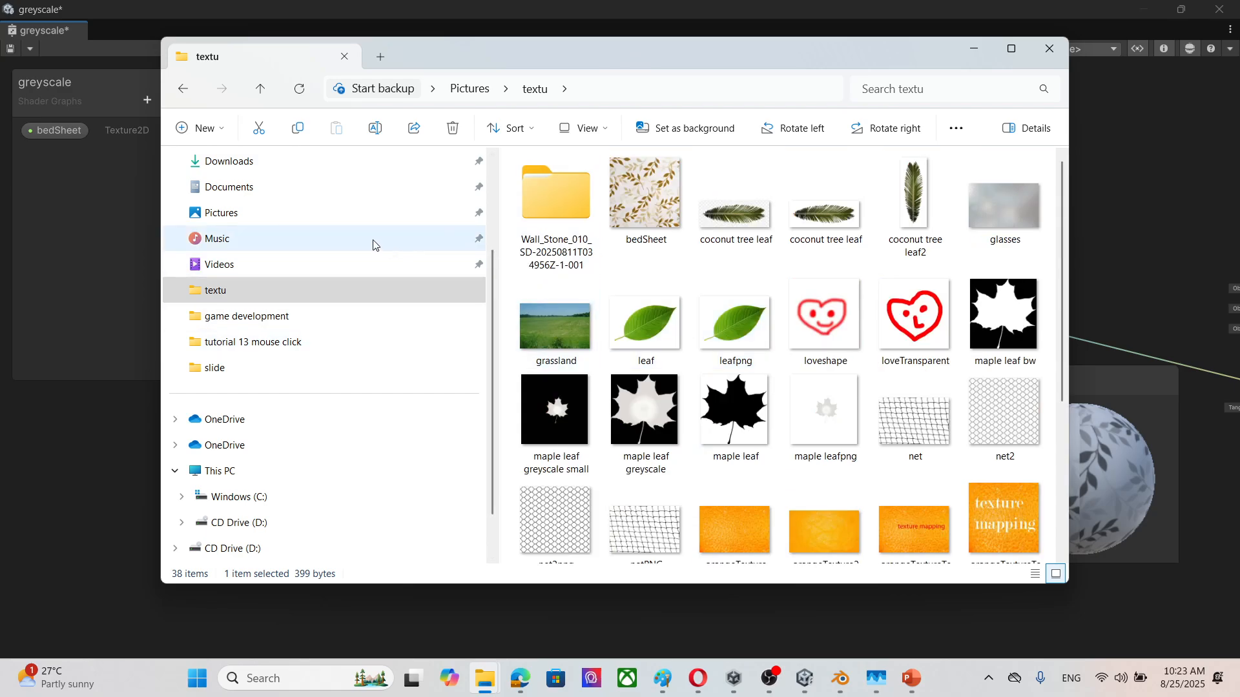
click(371, 215)
scroll(835, 323, down, 10)
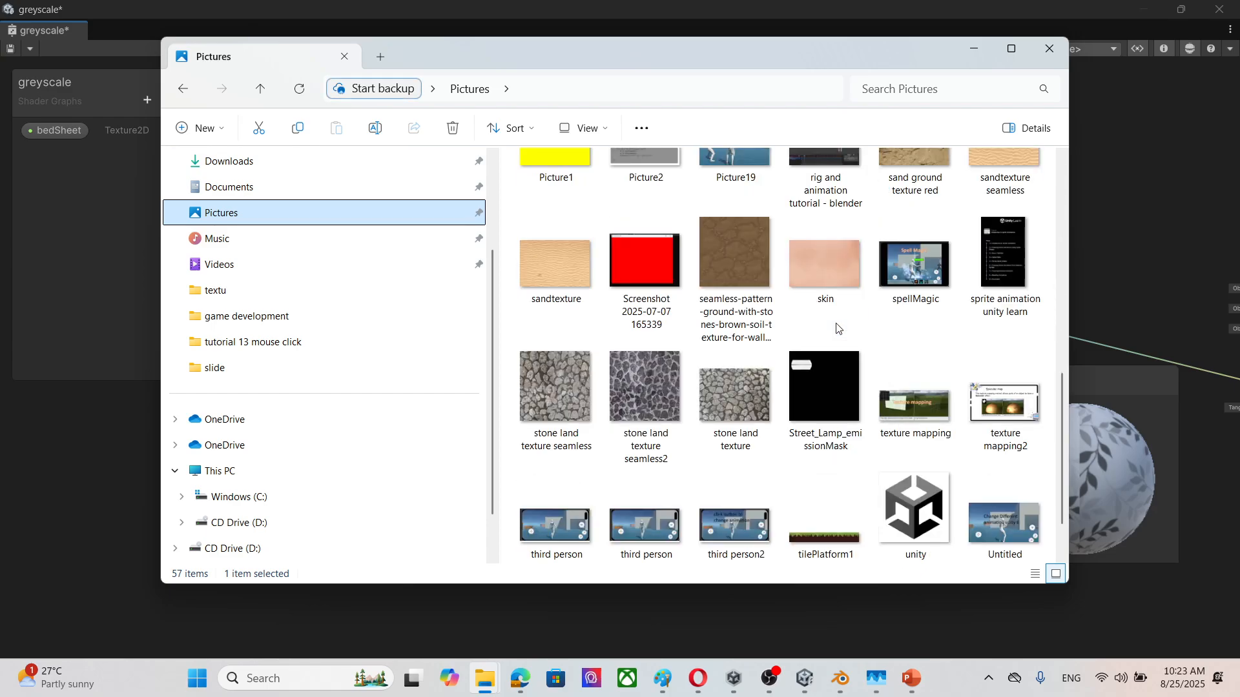
scroll(837, 328, up, 10)
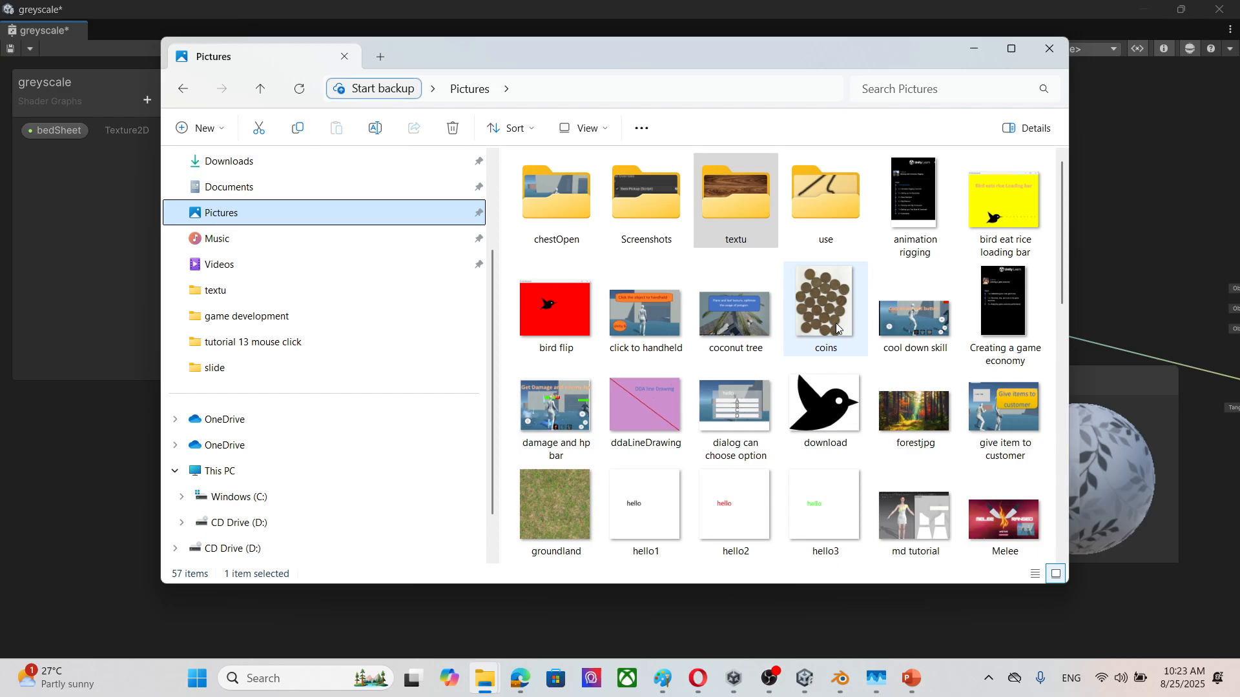
double_click(753, 226)
scroll(843, 277, down, 5)
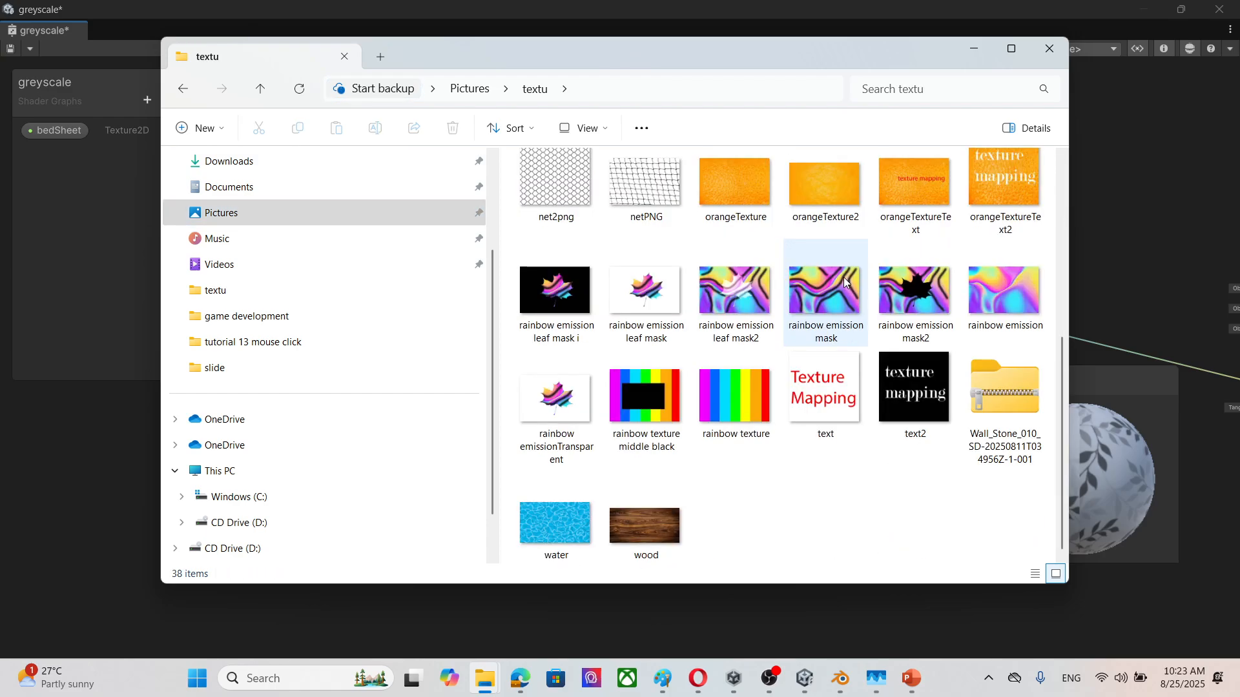
scroll(840, 274, up, 5)
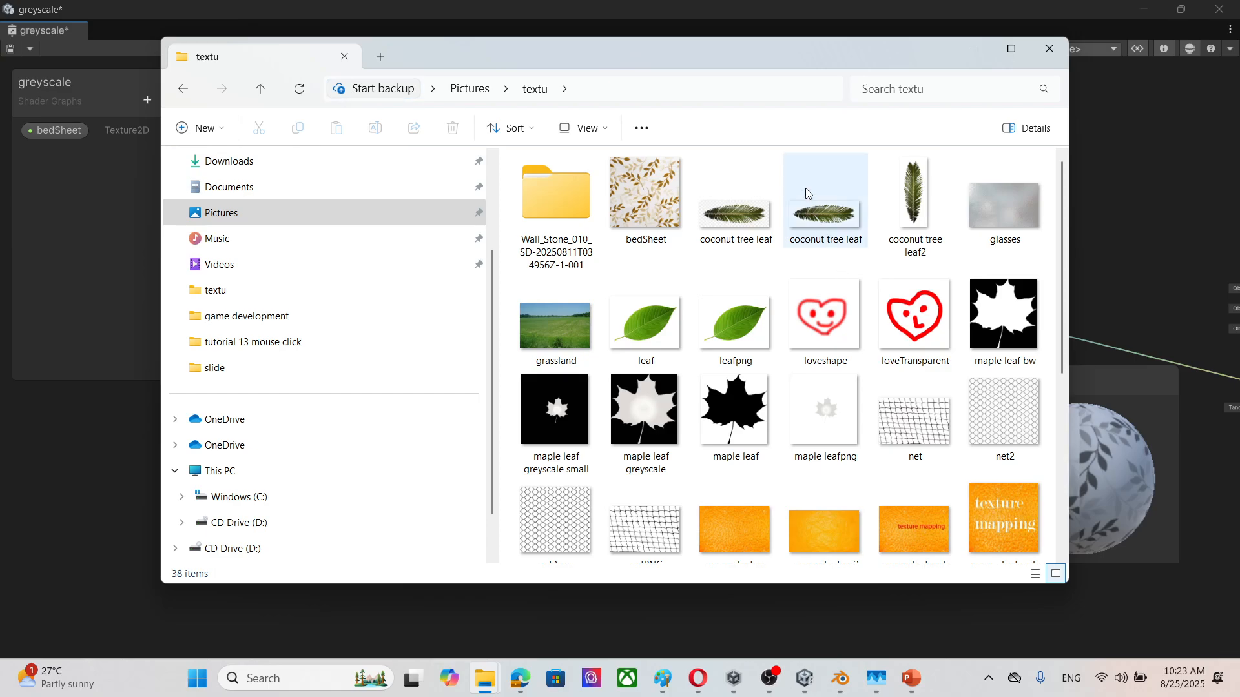
scroll(794, 213, down, 1)
scroll(796, 248, up, 1)
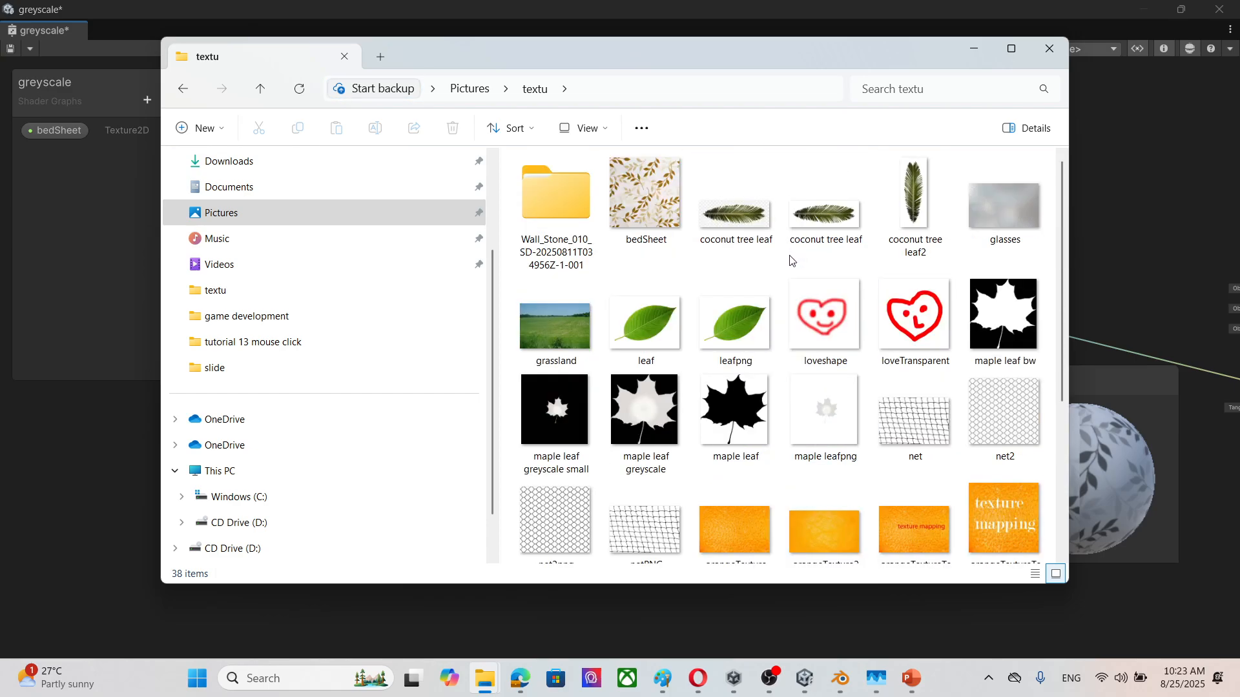
scroll(791, 262, down, 5)
scroll(793, 271, up, 5)
click(470, 89)
scroll(832, 394, down, 6)
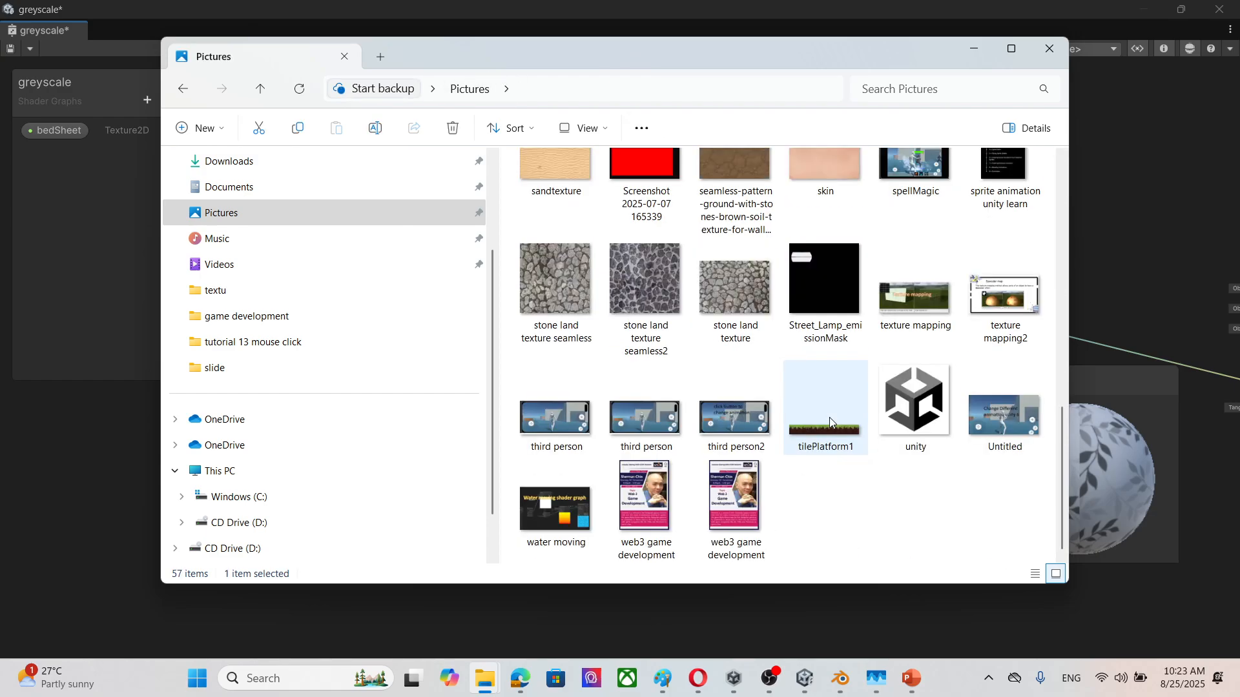
scroll(830, 413, up, 6)
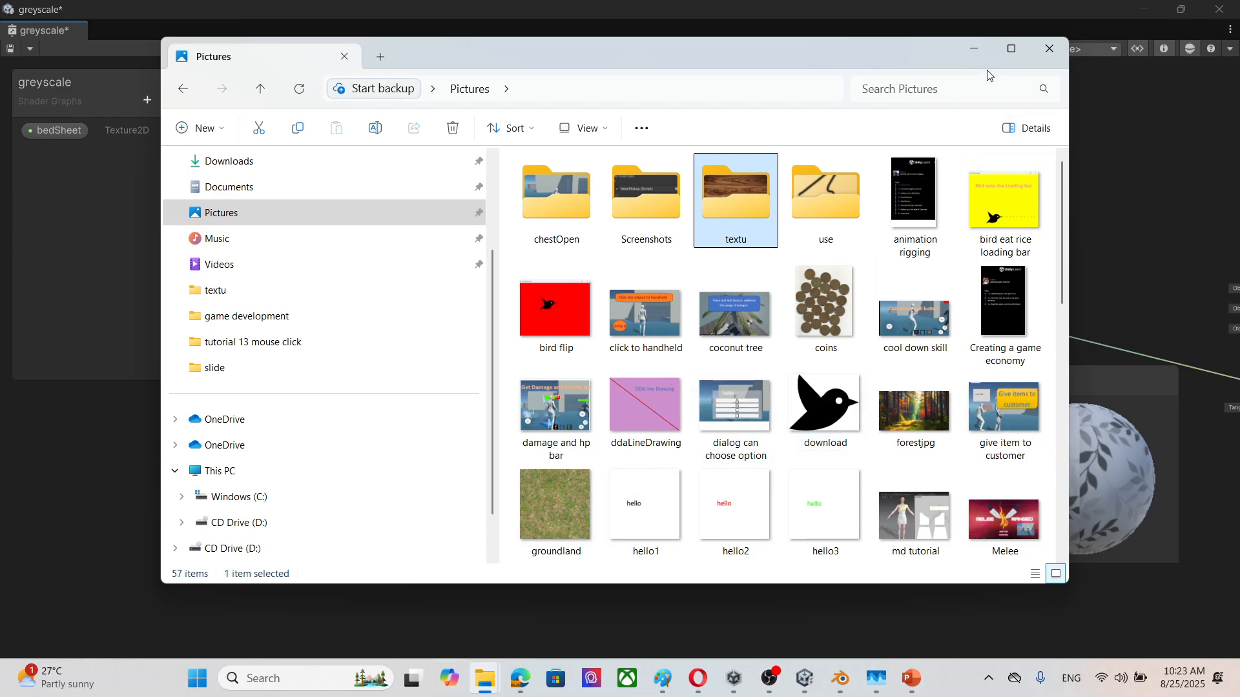
click(987, 88)
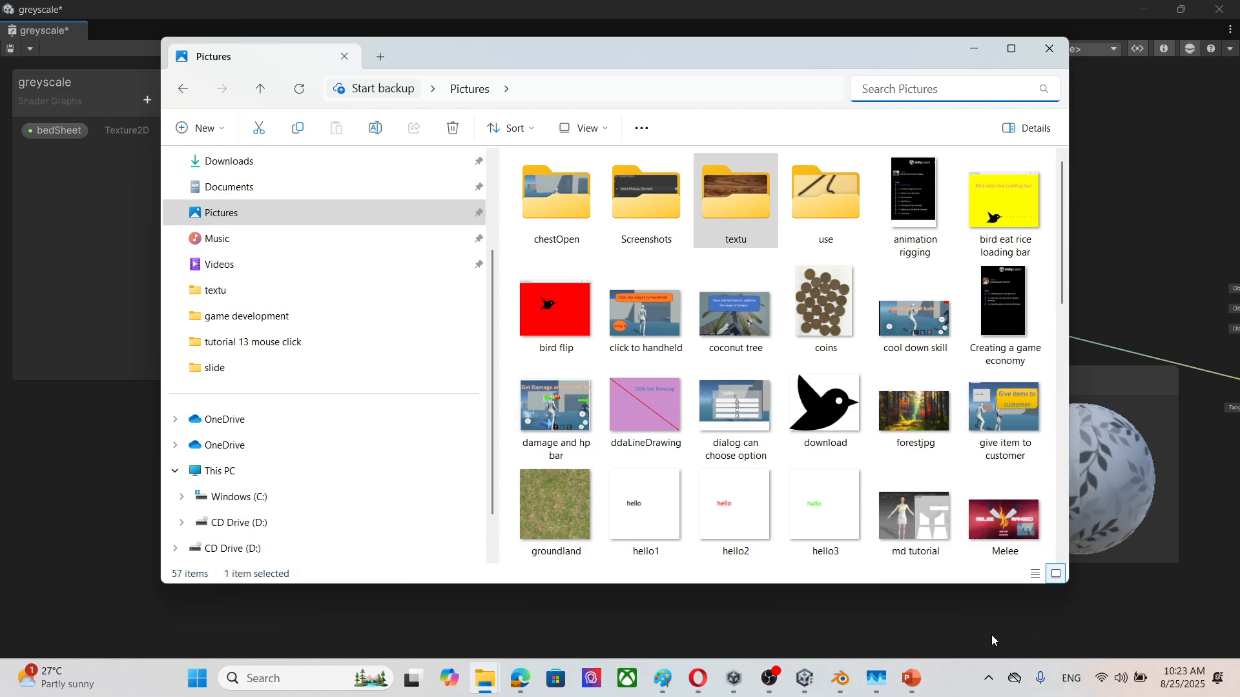
Step: Pick out the forestjpg image and close the greyscale shader graph window to get back to the project's assets
drag(901, 425, 851, 586)
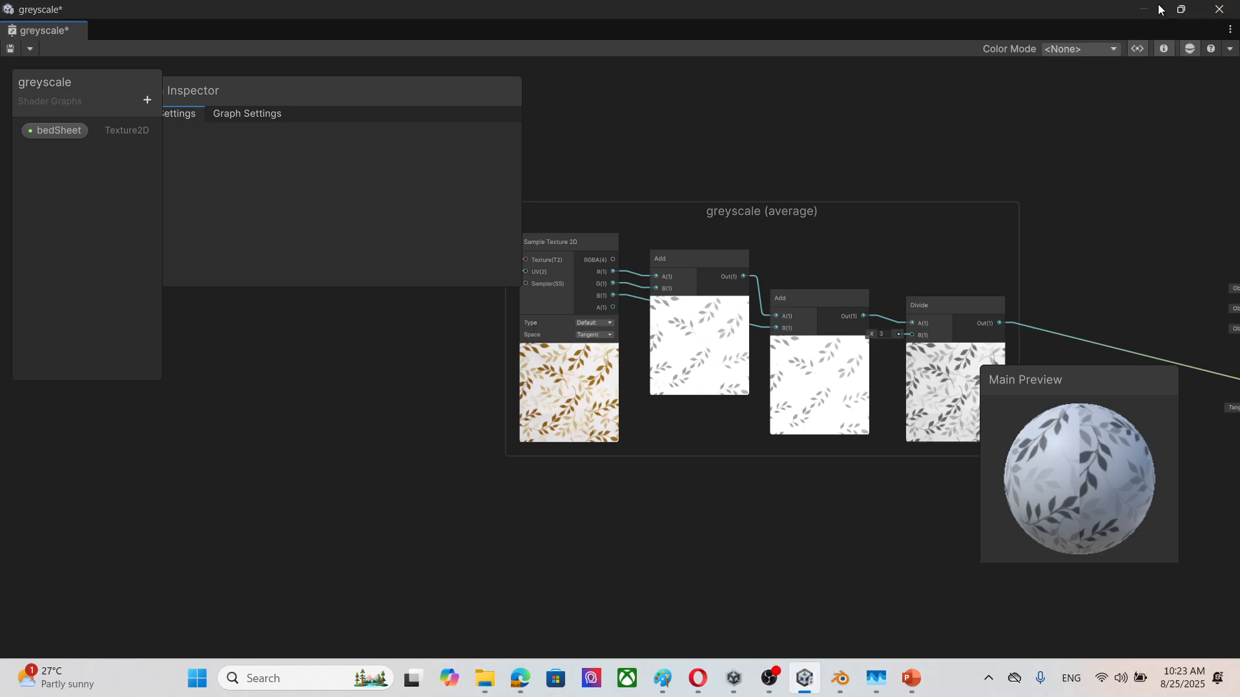
click(1220, 9)
click(600, 376)
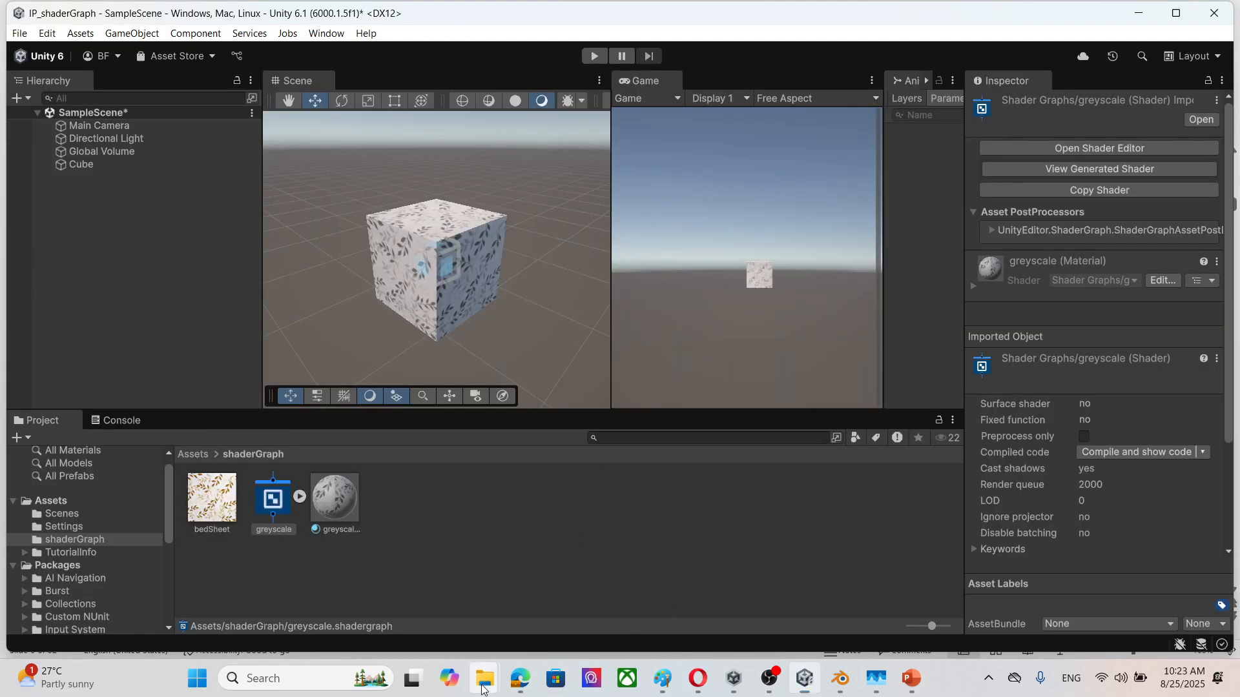
Step: Import the forestjpg image from the Pictures folder into the project's shaderGraph folder and put File Explorer away
mouse_move(494, 682)
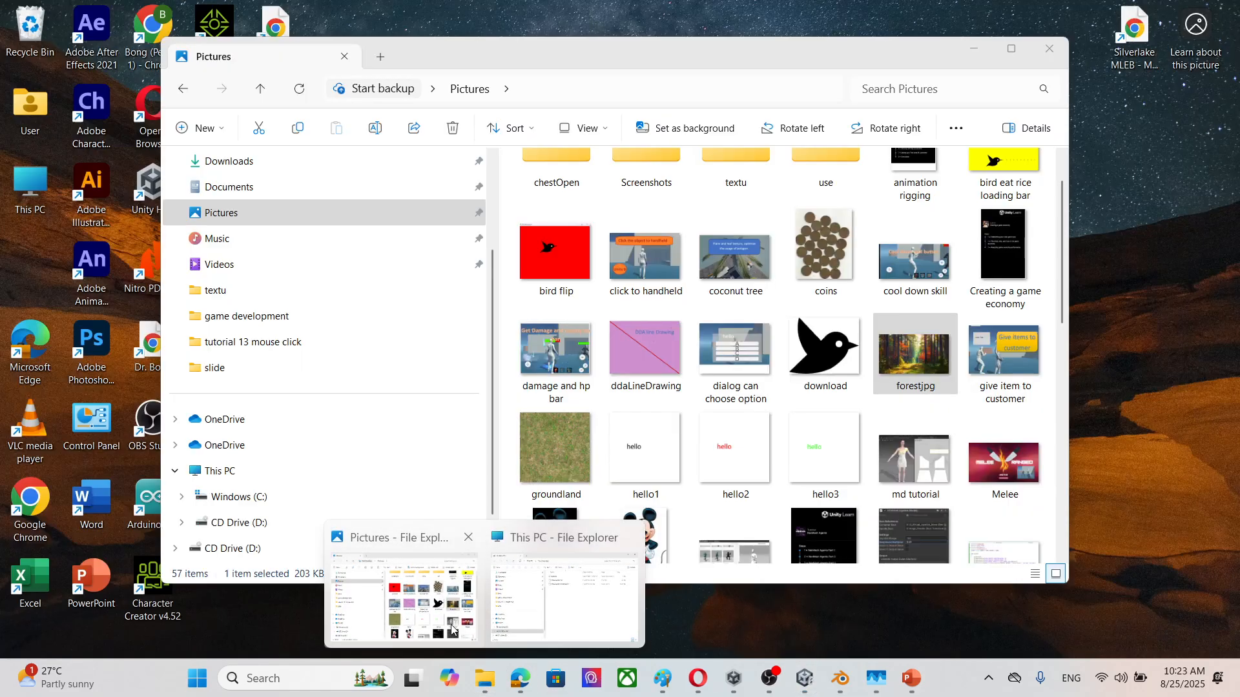
click(404, 585)
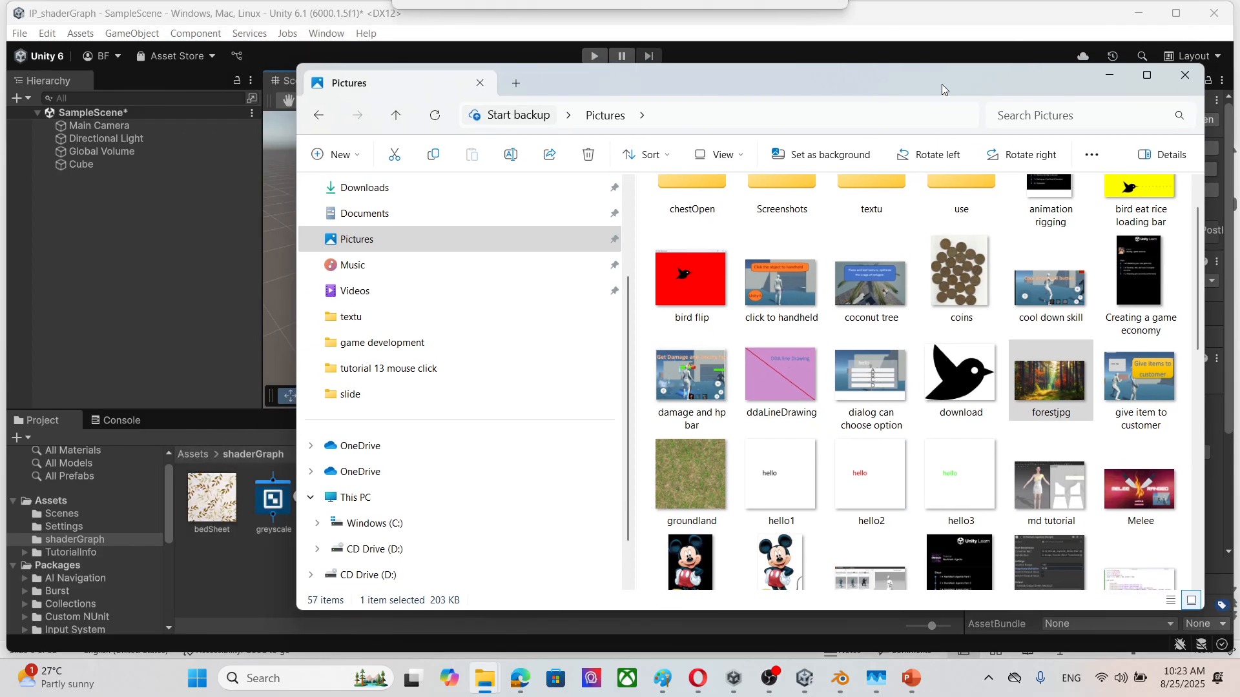
drag(942, 89, 941, 90)
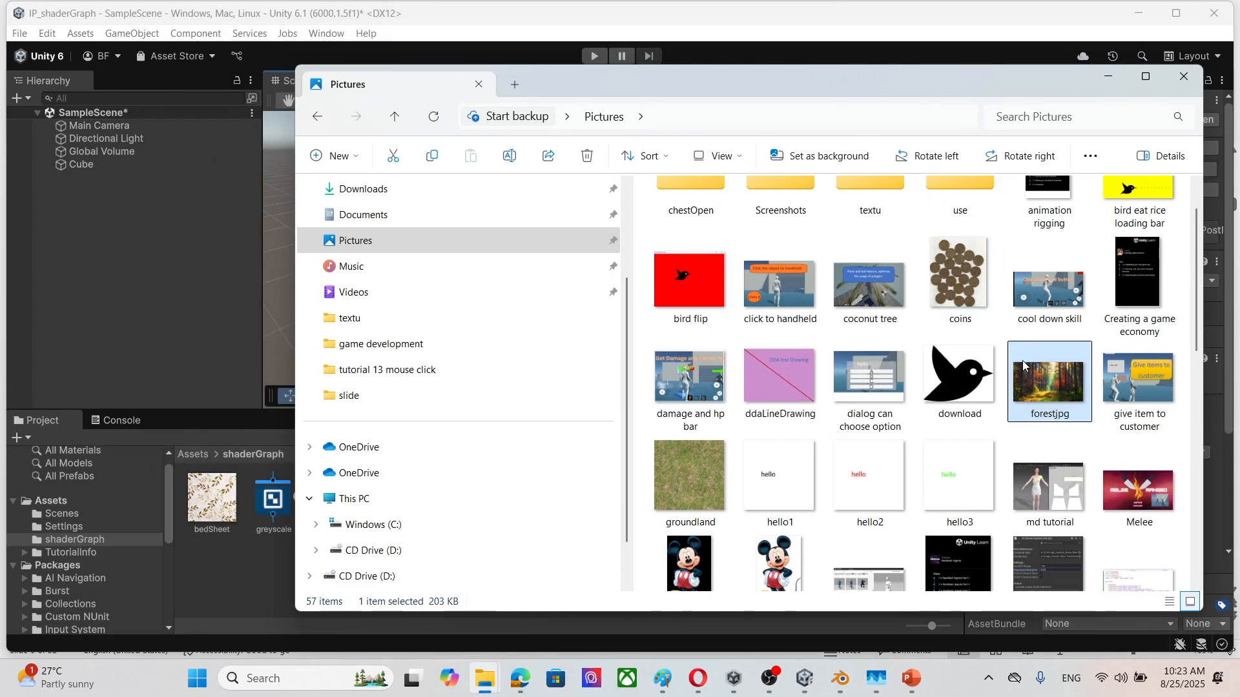
drag(1050, 381, 253, 588)
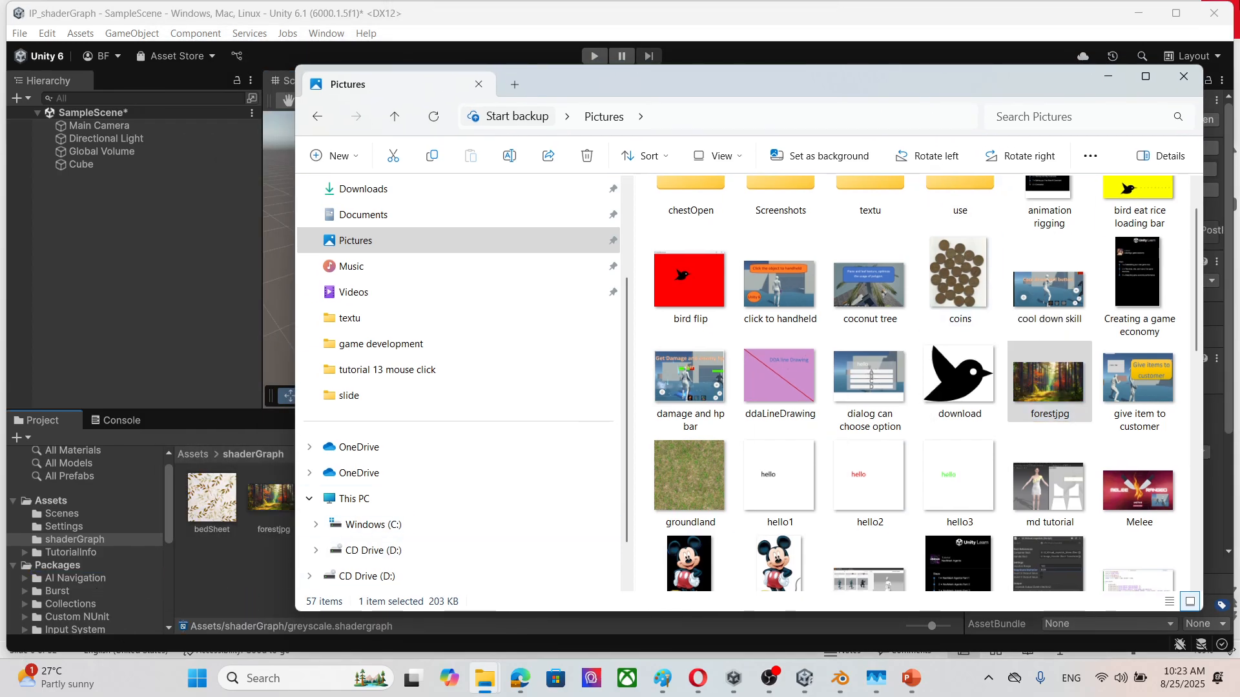
click(1109, 76)
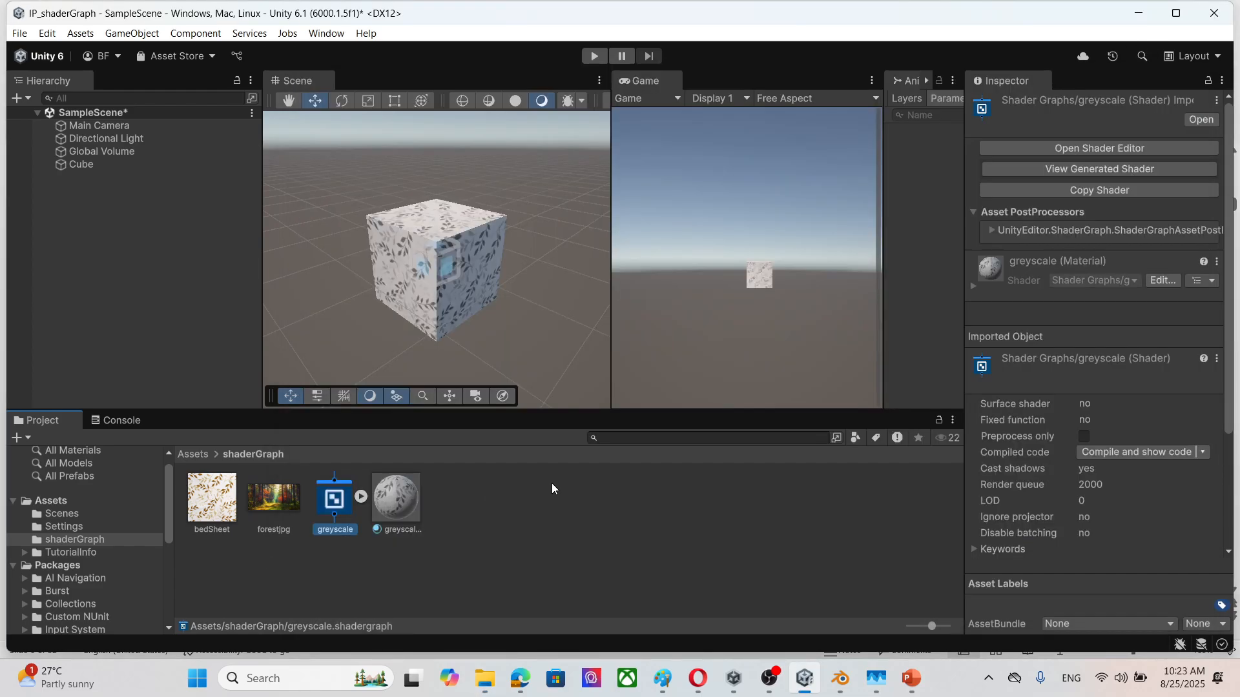
click(450, 529)
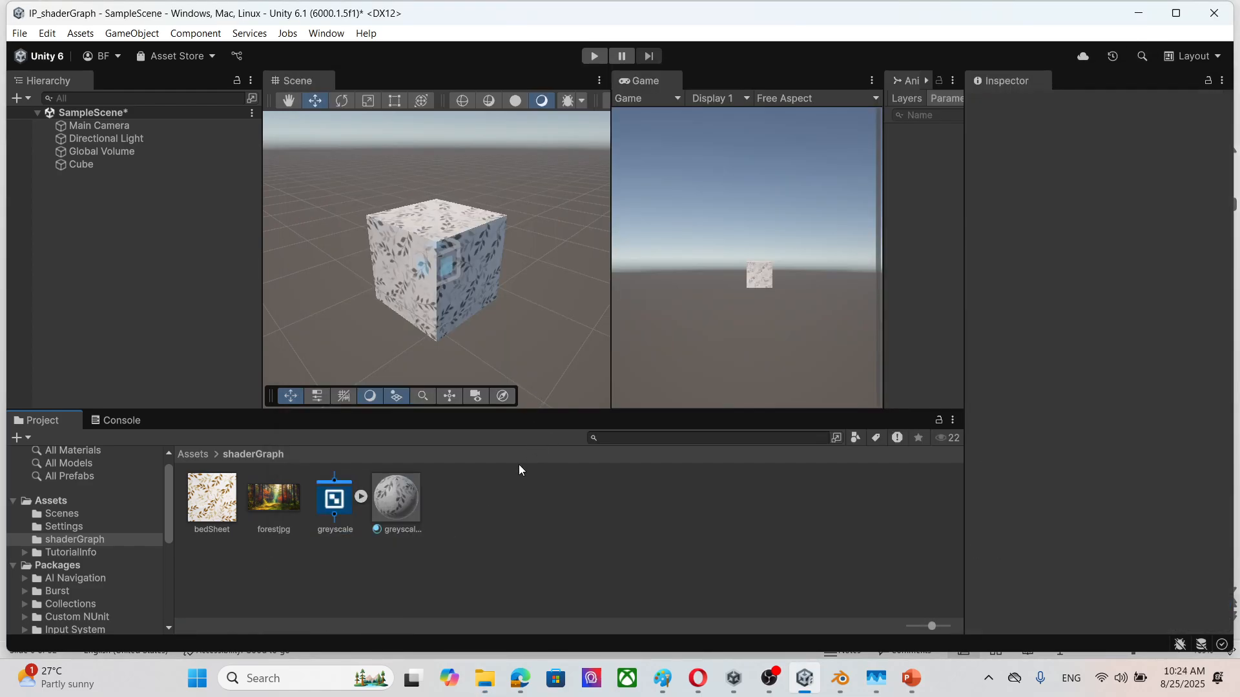
Step: Reopen the greyscale shader graph from the shaderGraph folder as a separate, maximized window
click(336, 504)
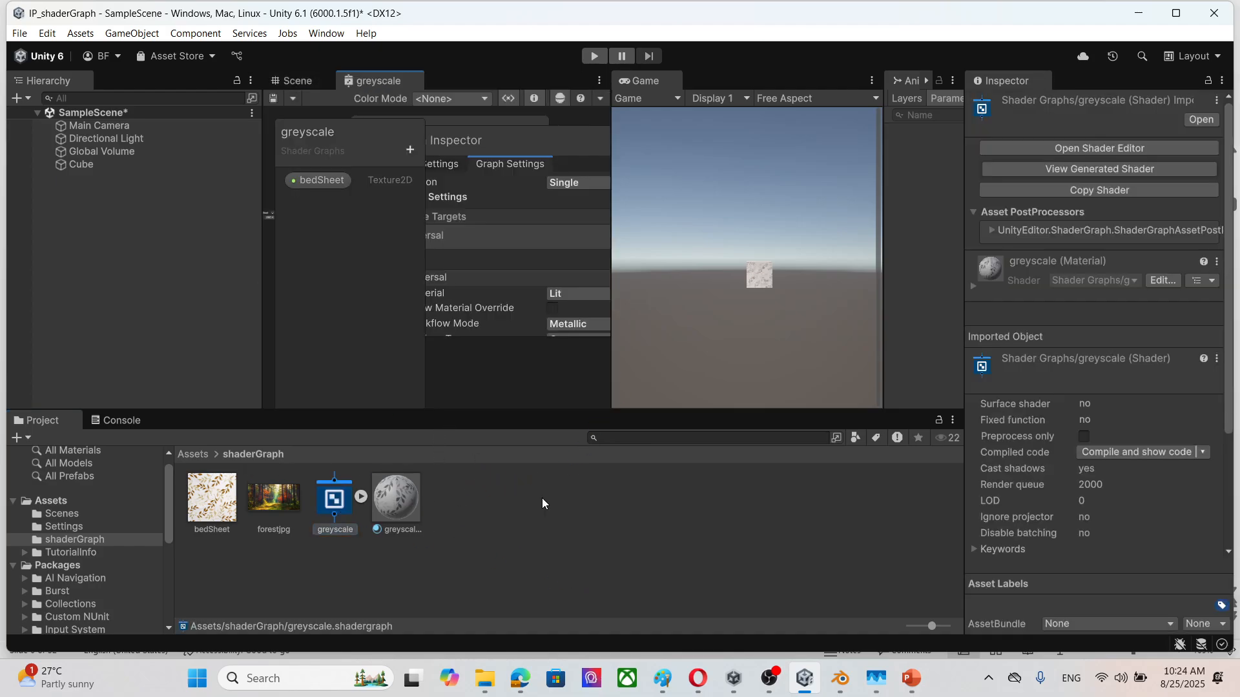
drag(405, 80, 479, 227)
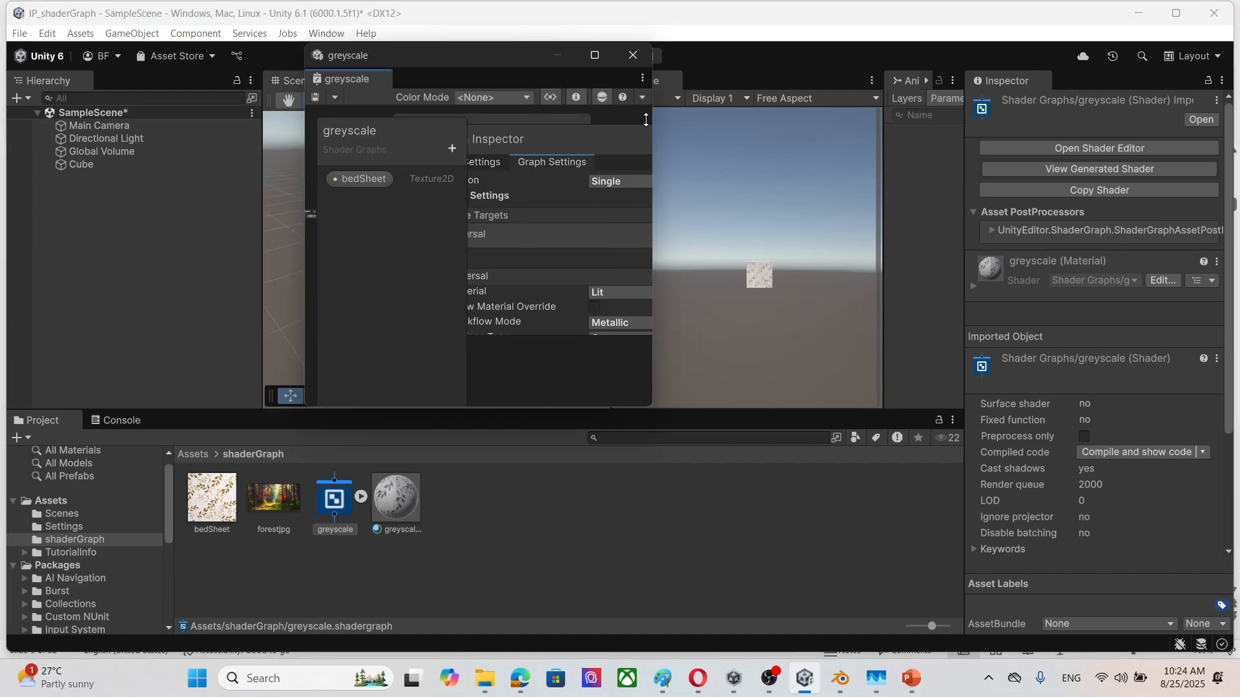
click(595, 55)
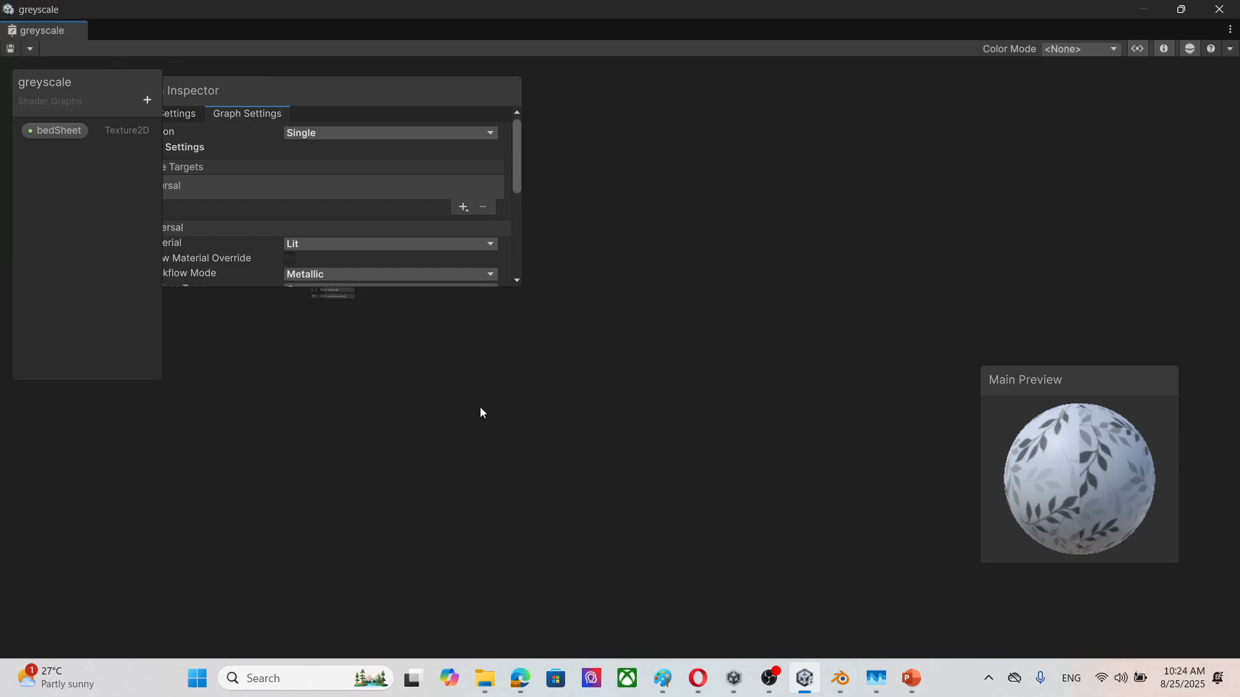
Step: Move the Graph Inspector off the greyscale (average) nodes, narrow it, and leave free space beside the node group
scroll(478, 409, down, 3)
middle_drag(350, 405, 594, 485)
scroll(530, 464, up, 8)
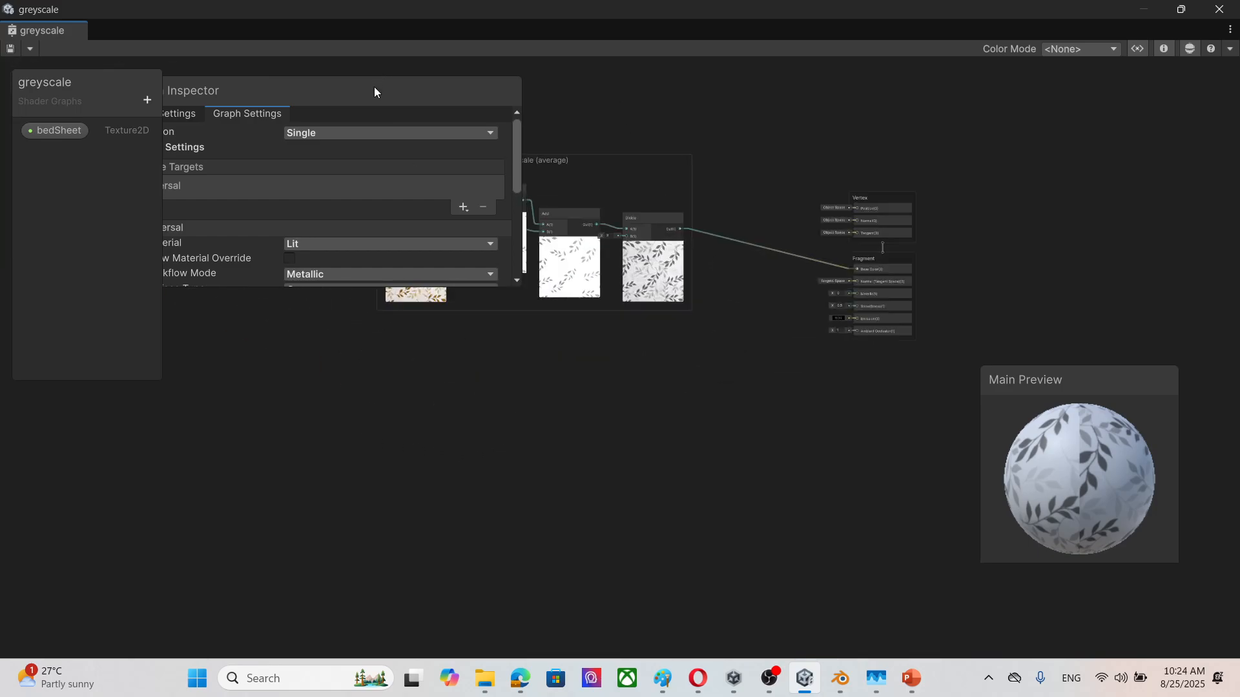
drag(375, 91, 1121, 124)
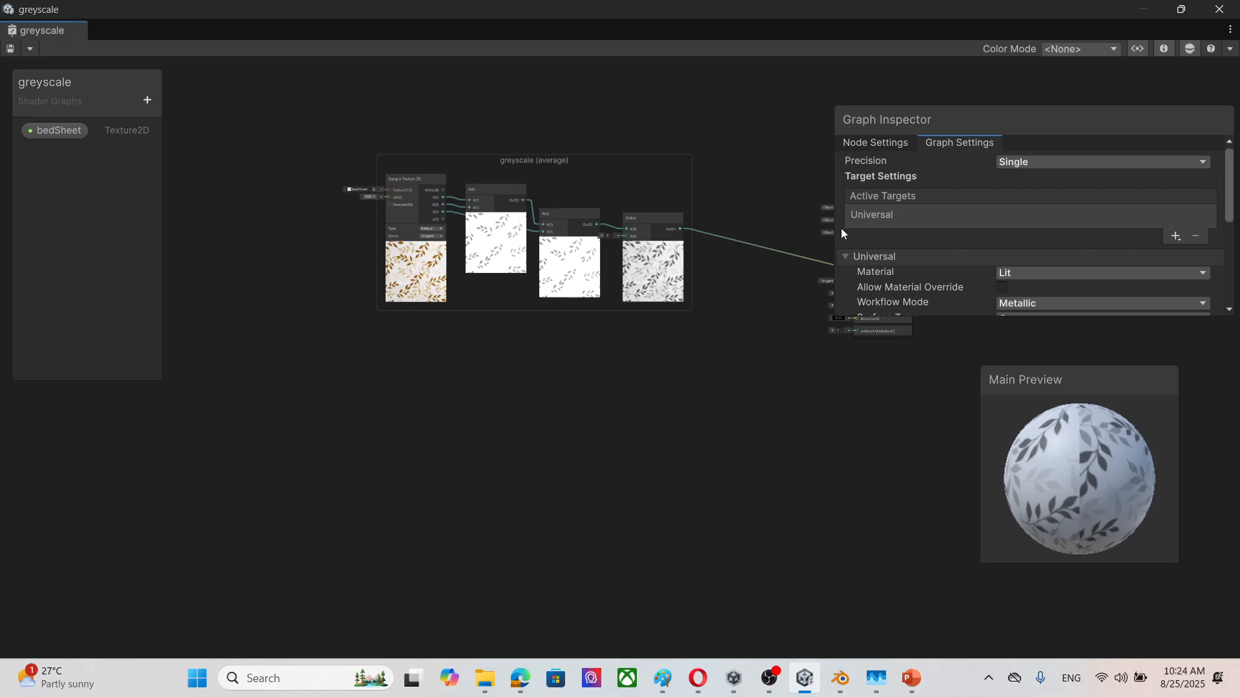
drag(839, 231, 988, 231)
scroll(511, 381, up, 2)
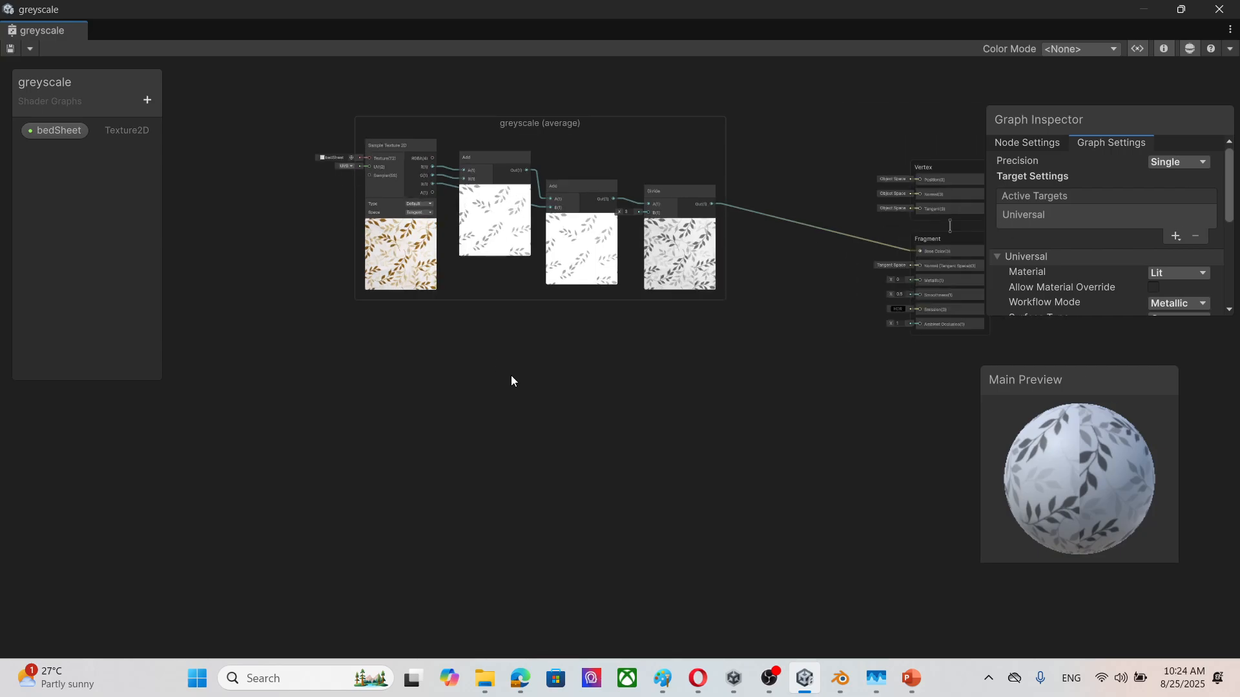
scroll(511, 375, up, 2)
middle_drag(604, 336, 552, 432)
scroll(500, 475, down, 3)
scroll(510, 481, up, 3)
scroll(543, 426, down, 1)
middle_drag(593, 504, 587, 437)
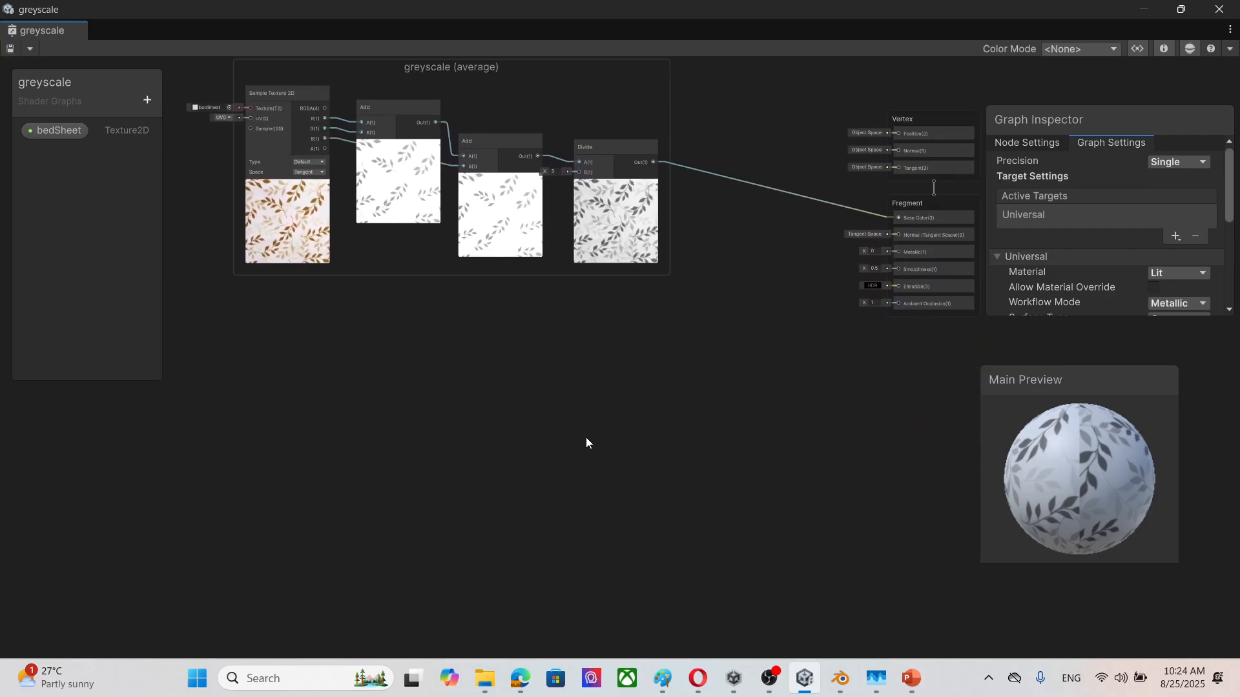
middle_drag(309, 396, 510, 487)
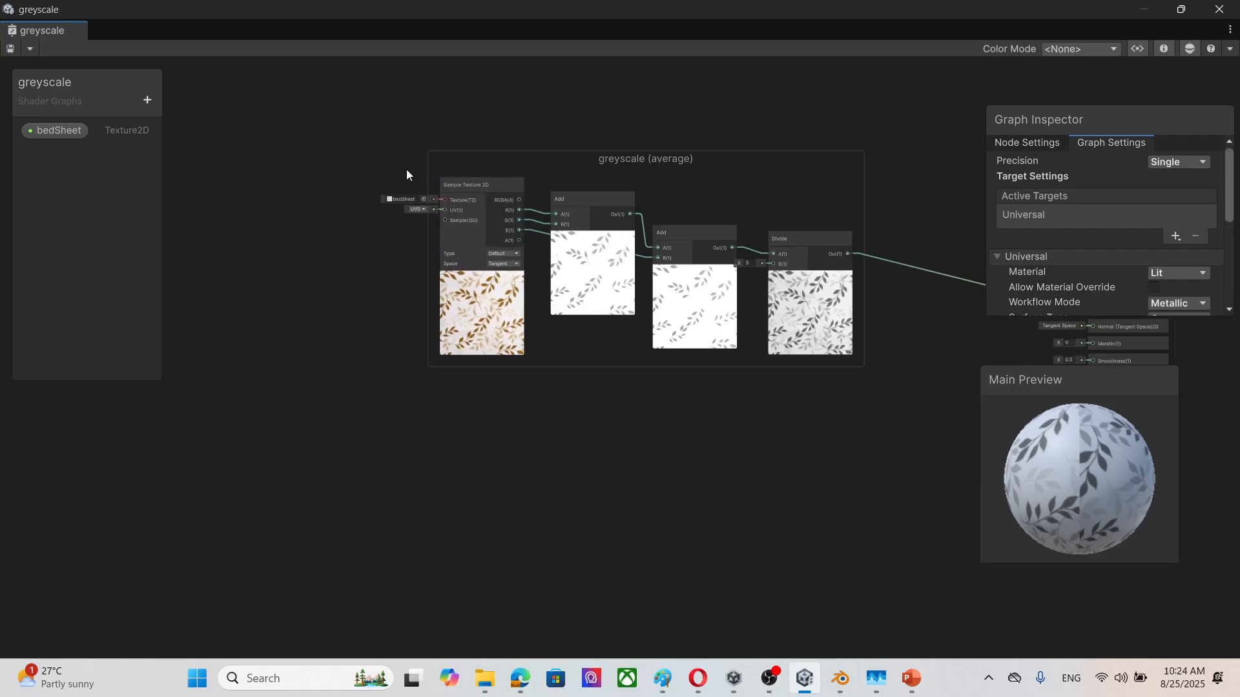
Step: Add a Texture 2D Asset node in the empty area before the Sample Texture 2D node
right_click(257, 240)
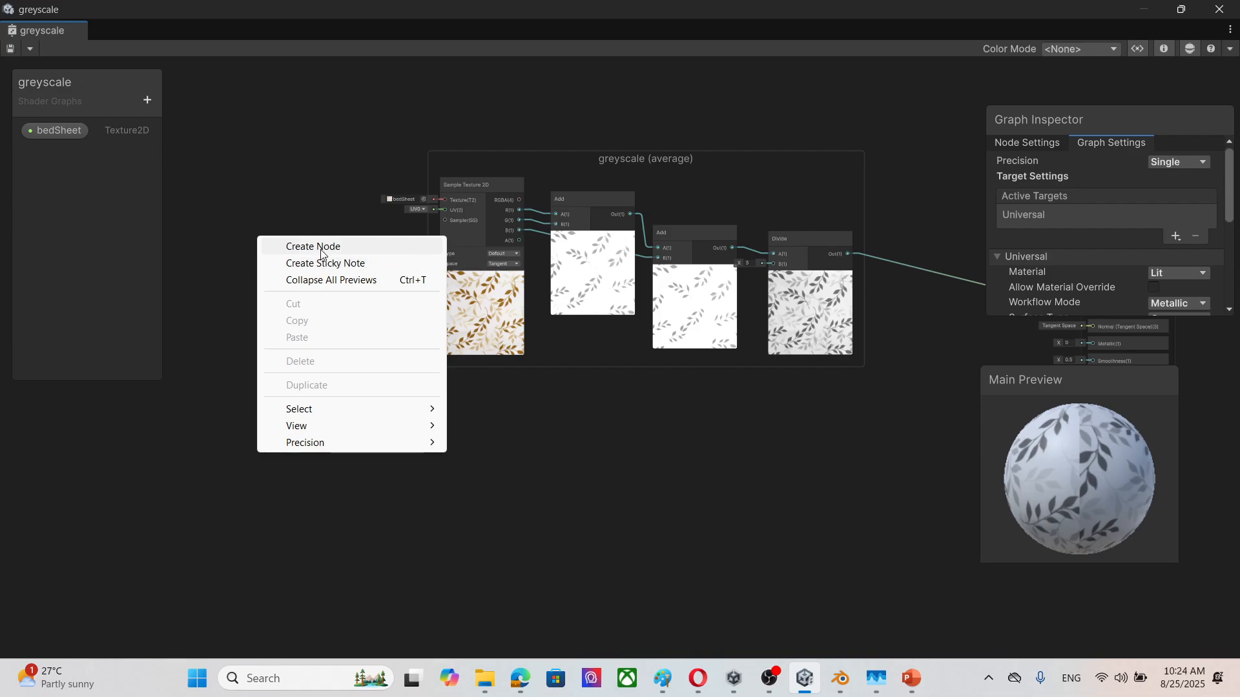
click(320, 246)
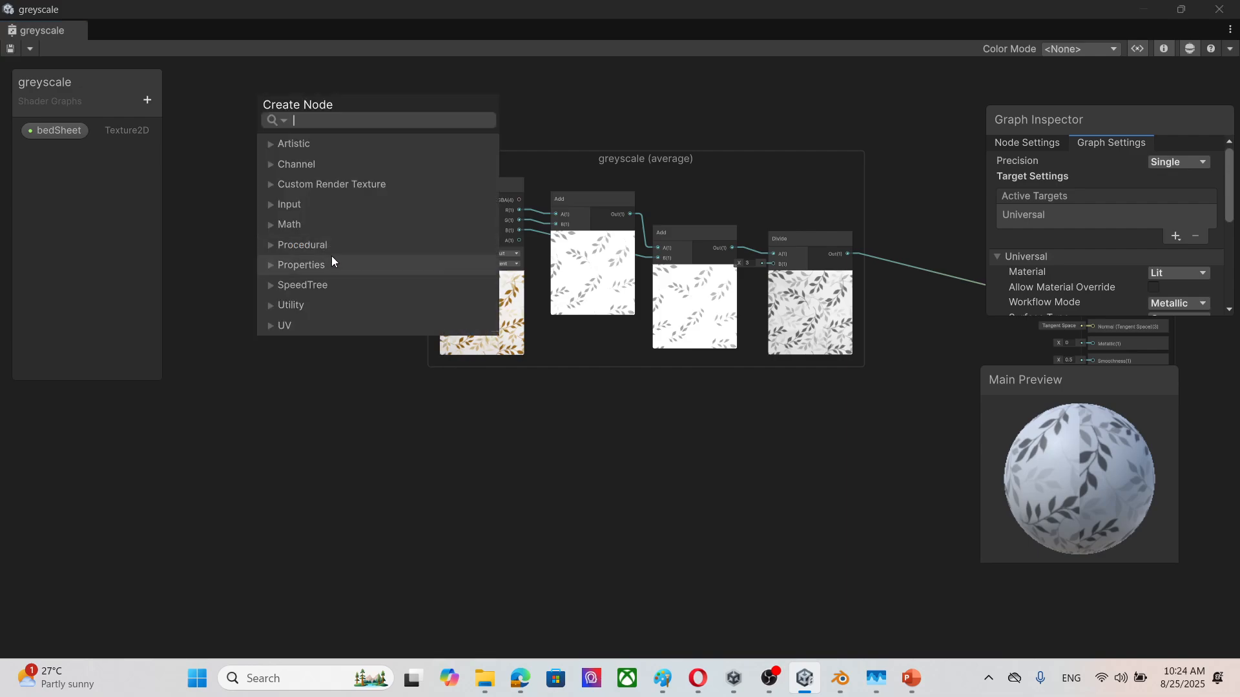
click(270, 204)
scroll(328, 265, down, 4)
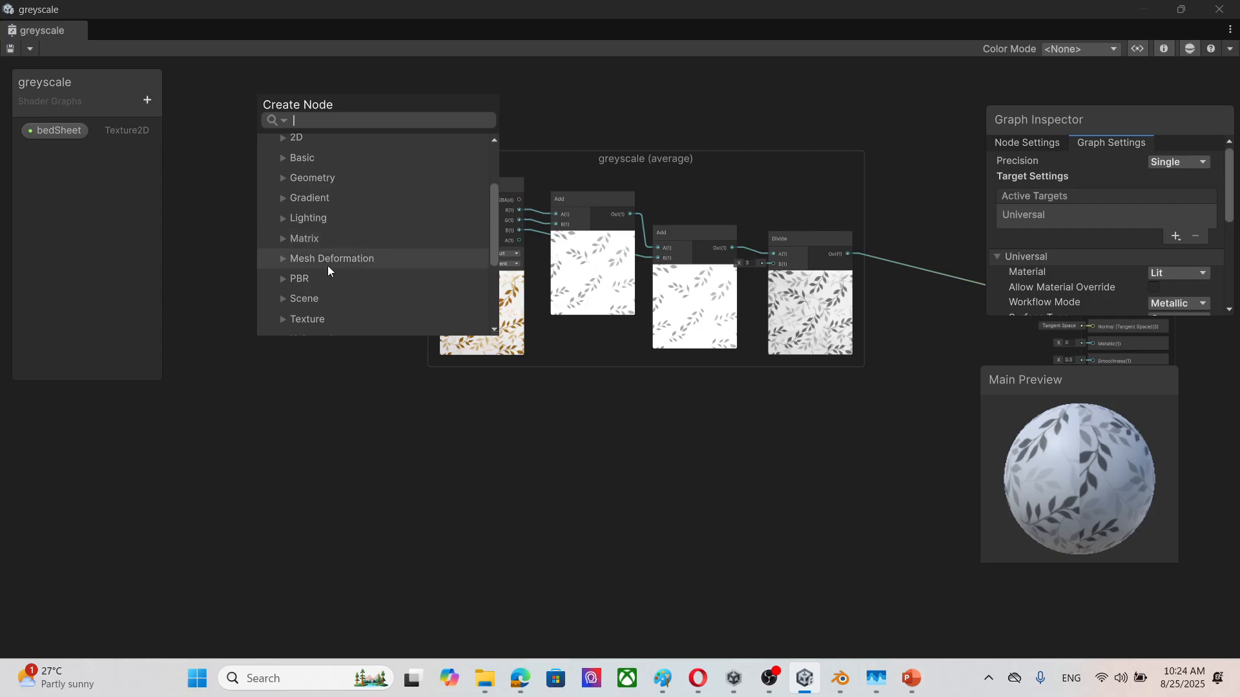
click(284, 276)
scroll(425, 269, down, 5)
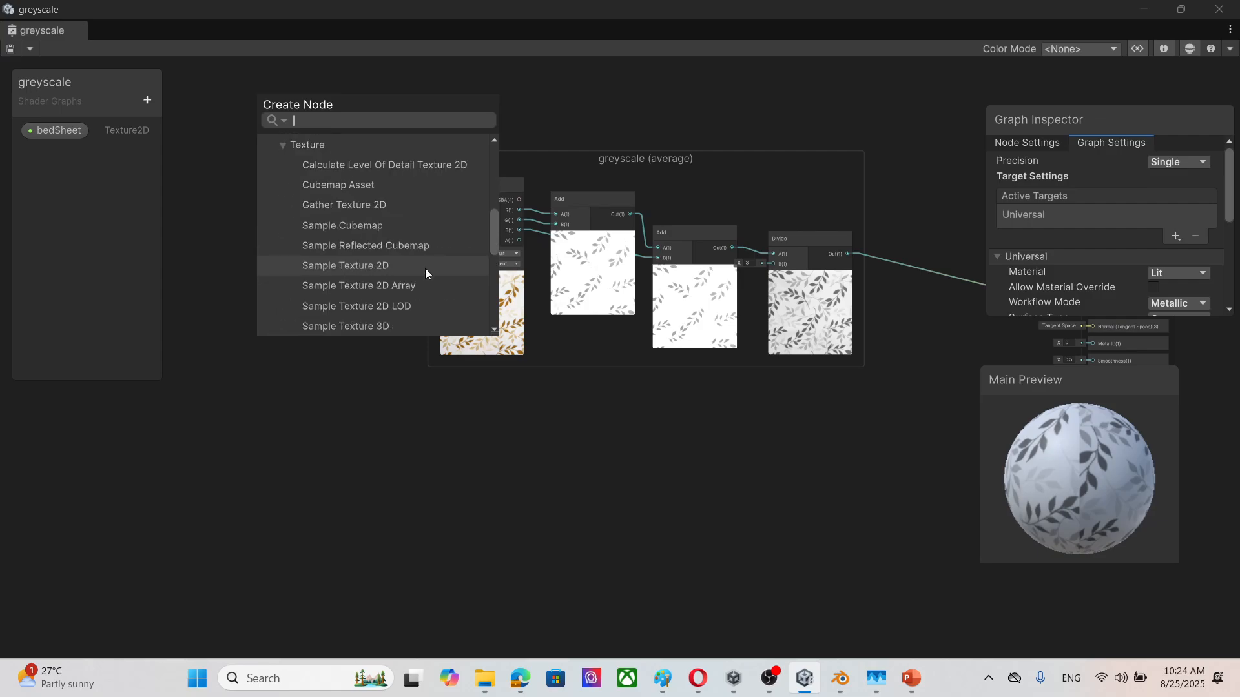
scroll(450, 255, down, 4)
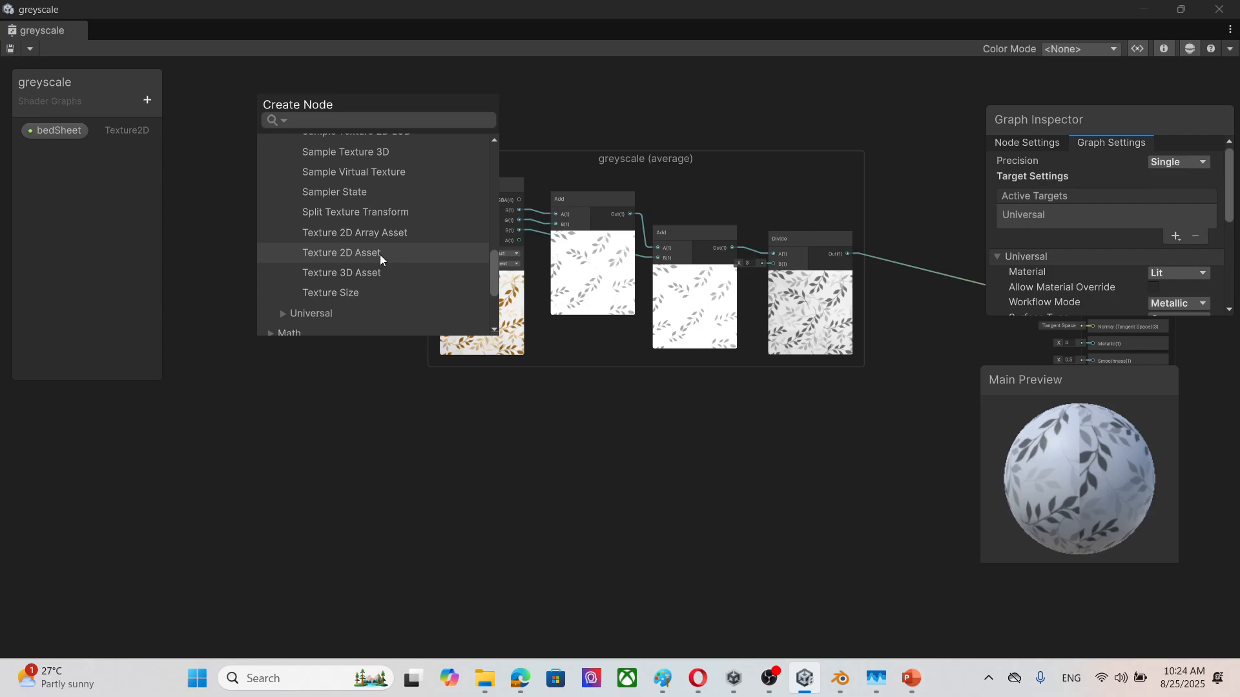
click(380, 254)
Step: Assign the forestjpg texture to the new Texture 2D Asset node
scroll(303, 341, up, 3)
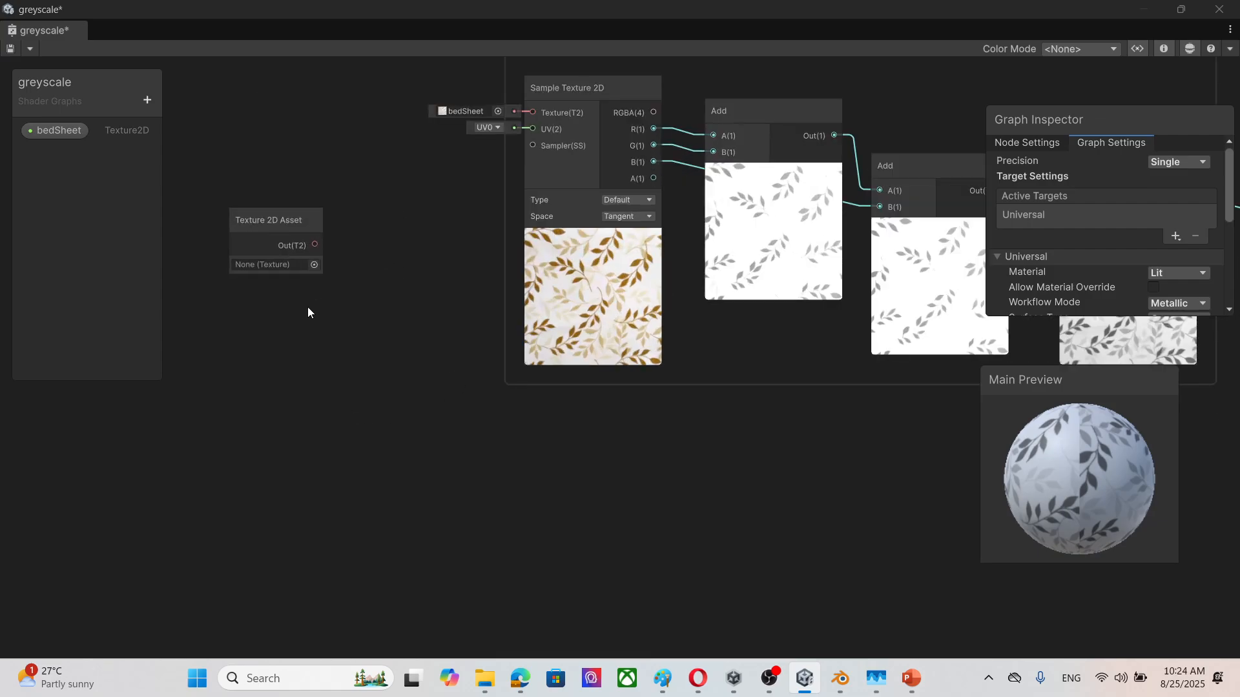
click(322, 280)
click(495, 219)
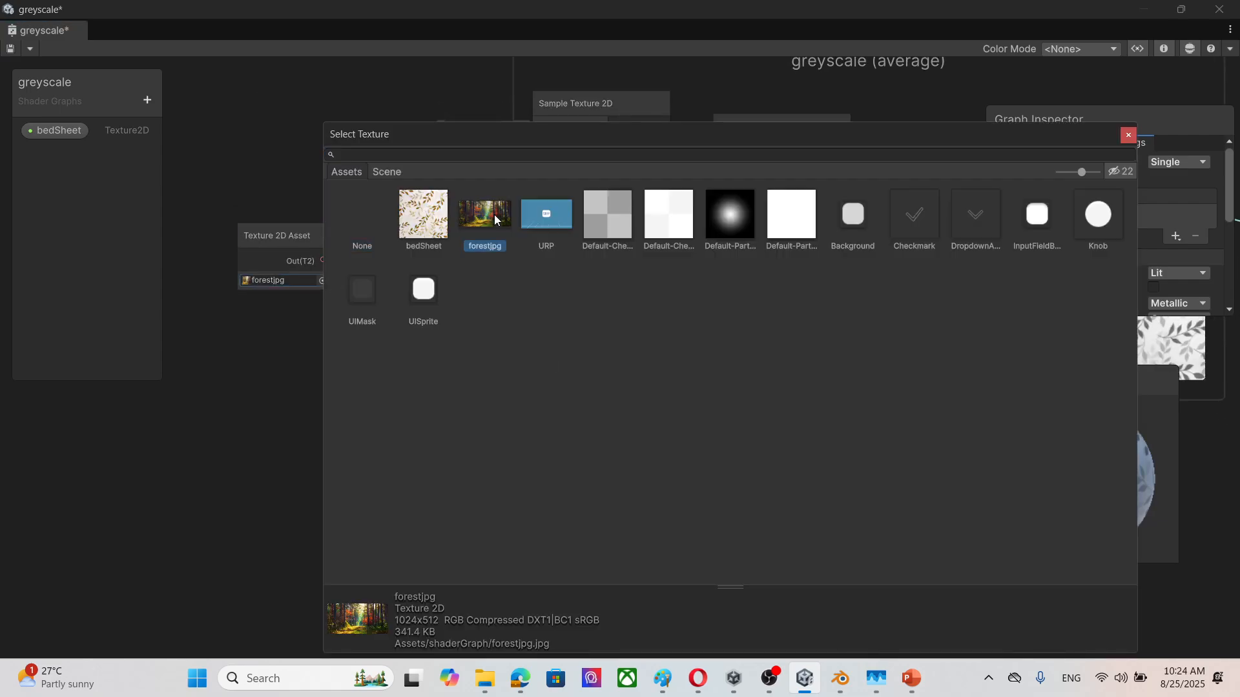
Step: Connect the Texture 2D Asset node's output to the Texture input of the Sample Texture 2D node
click(1128, 135)
scroll(478, 265, down, 4)
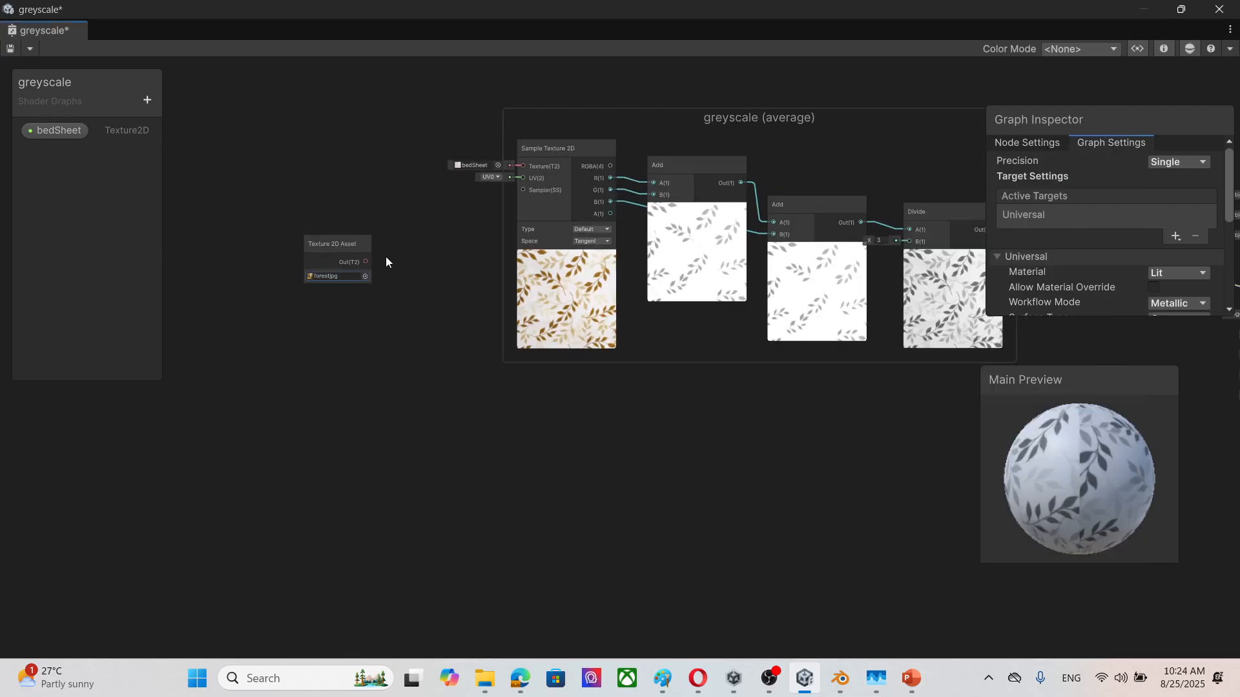
drag(366, 261, 523, 166)
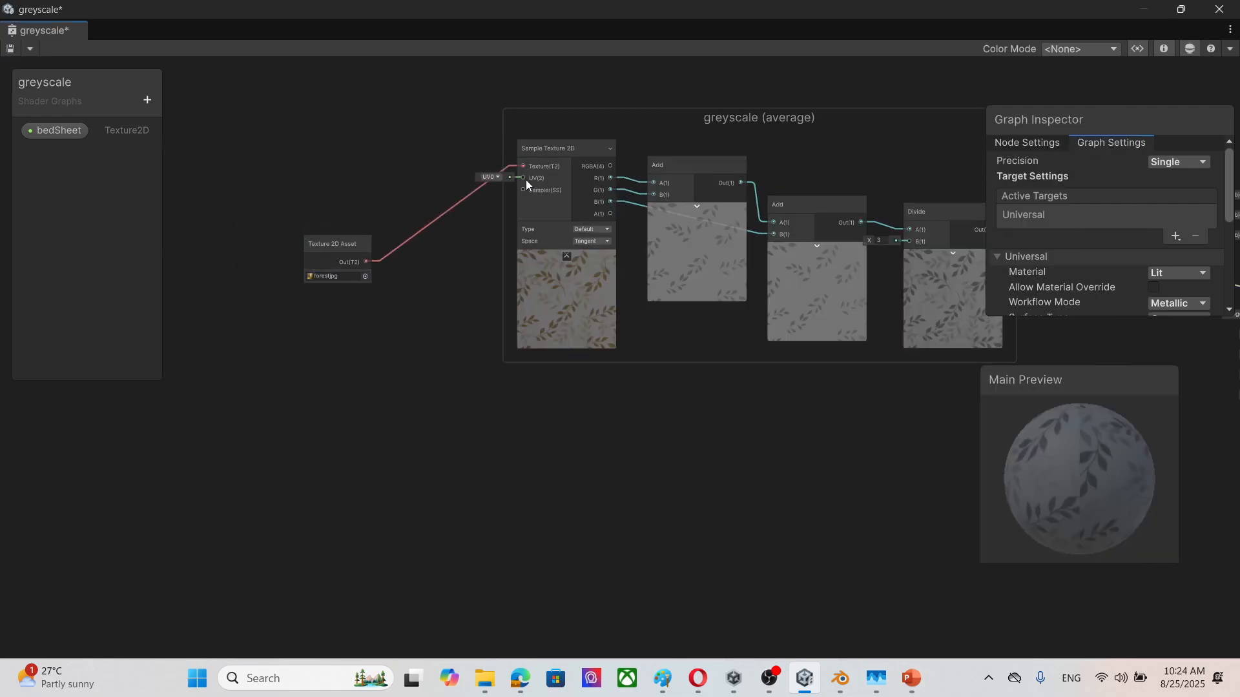
right_click(311, 351)
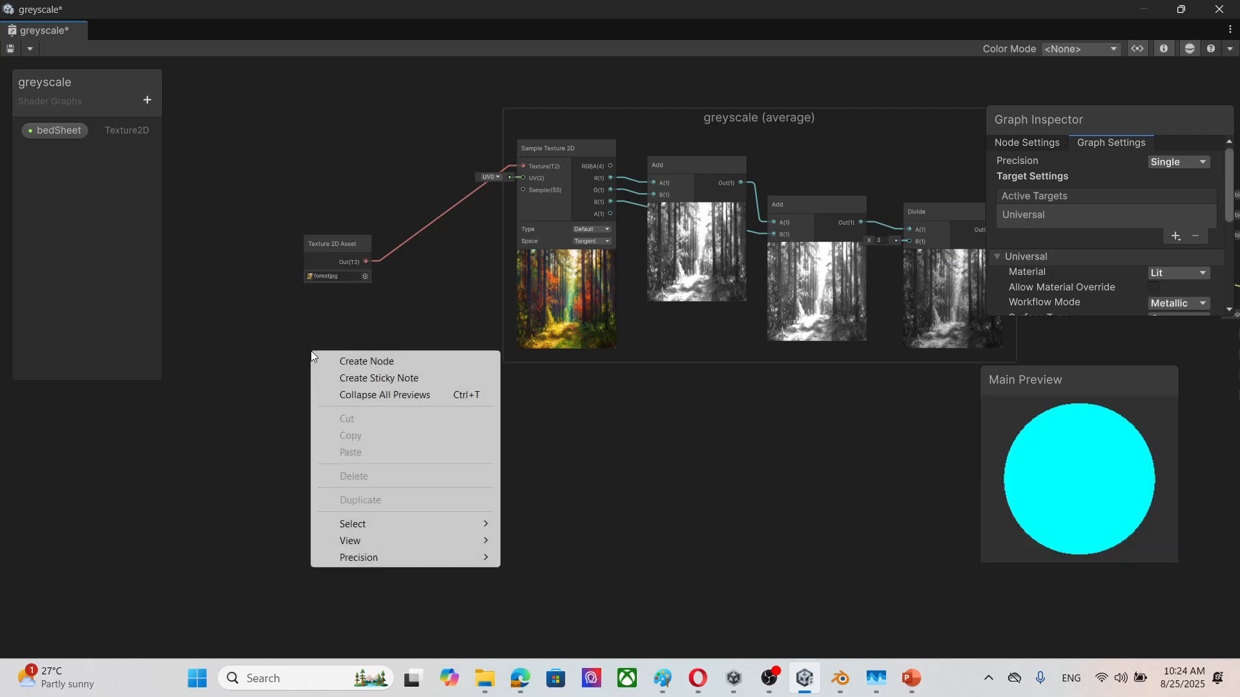
click(387, 362)
click(324, 320)
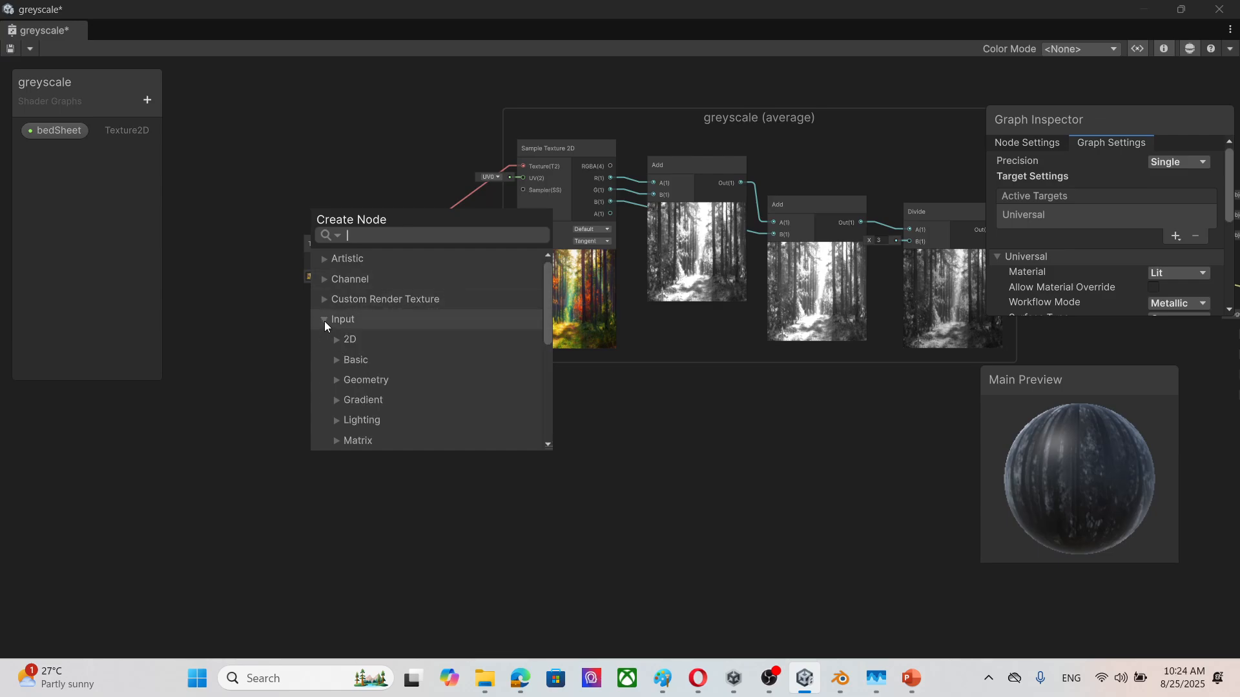
scroll(426, 374, down, 4)
click(336, 390)
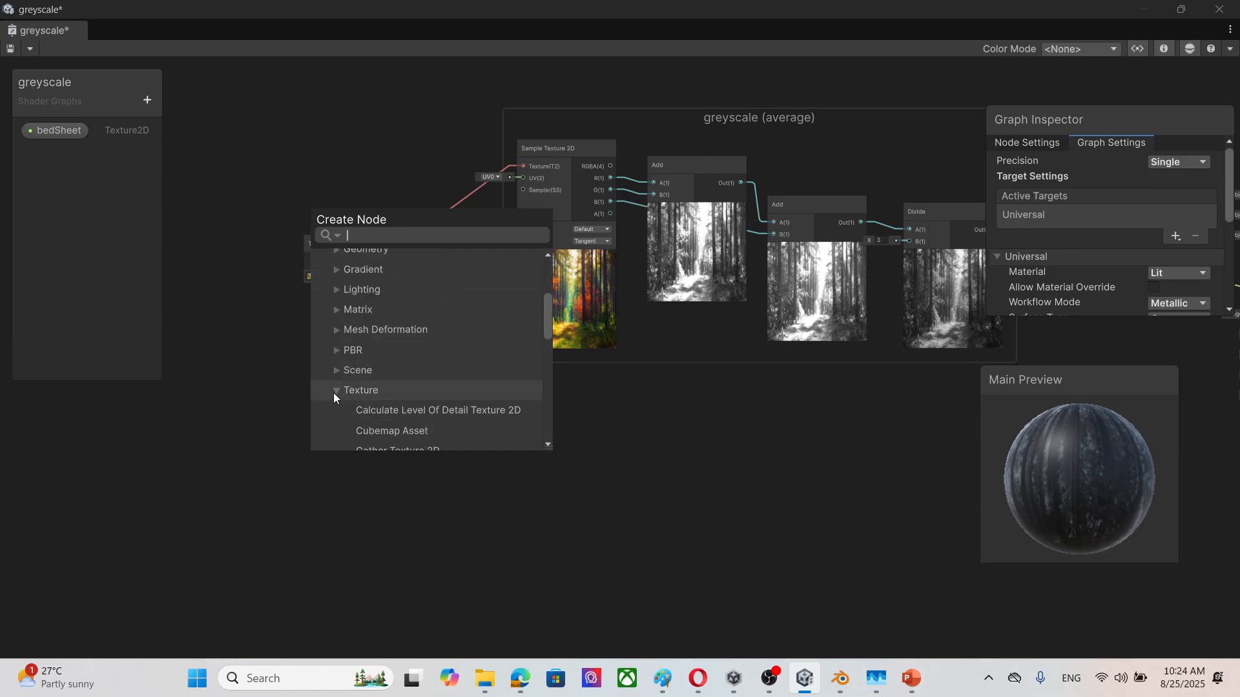
scroll(450, 399, down, 6)
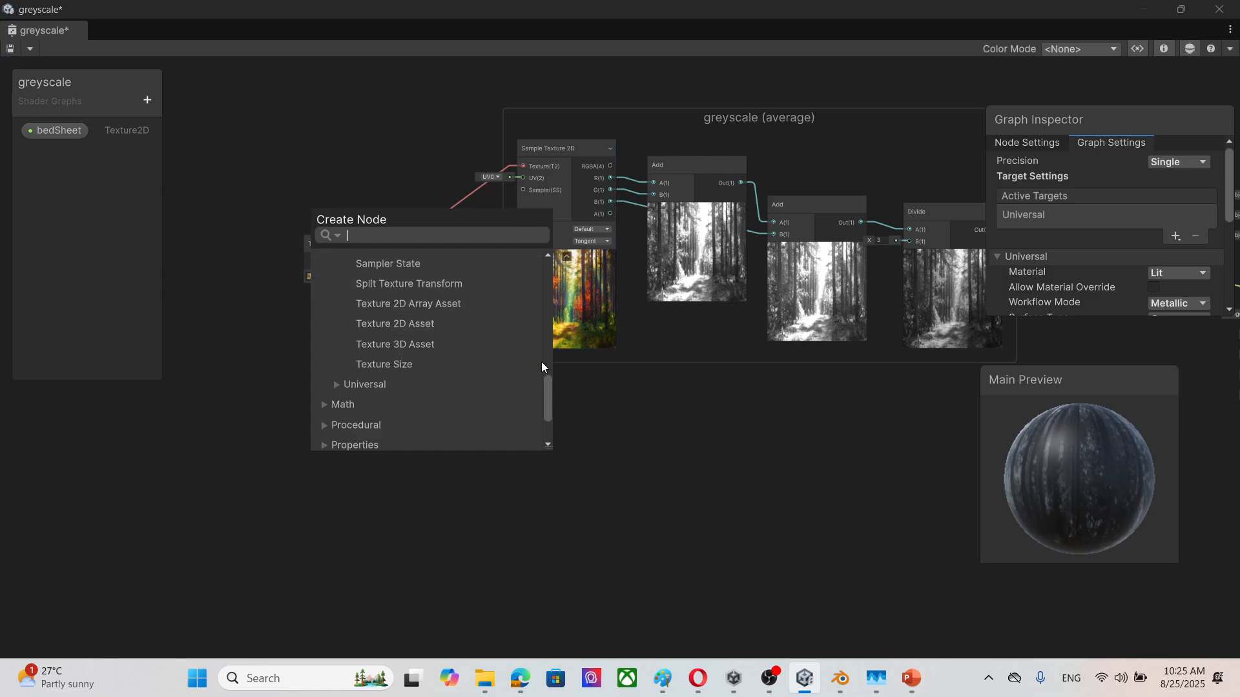
click(248, 100)
Step: Convert the Texture 2D Asset node into a graph property and save the greyscale graph
click(324, 243)
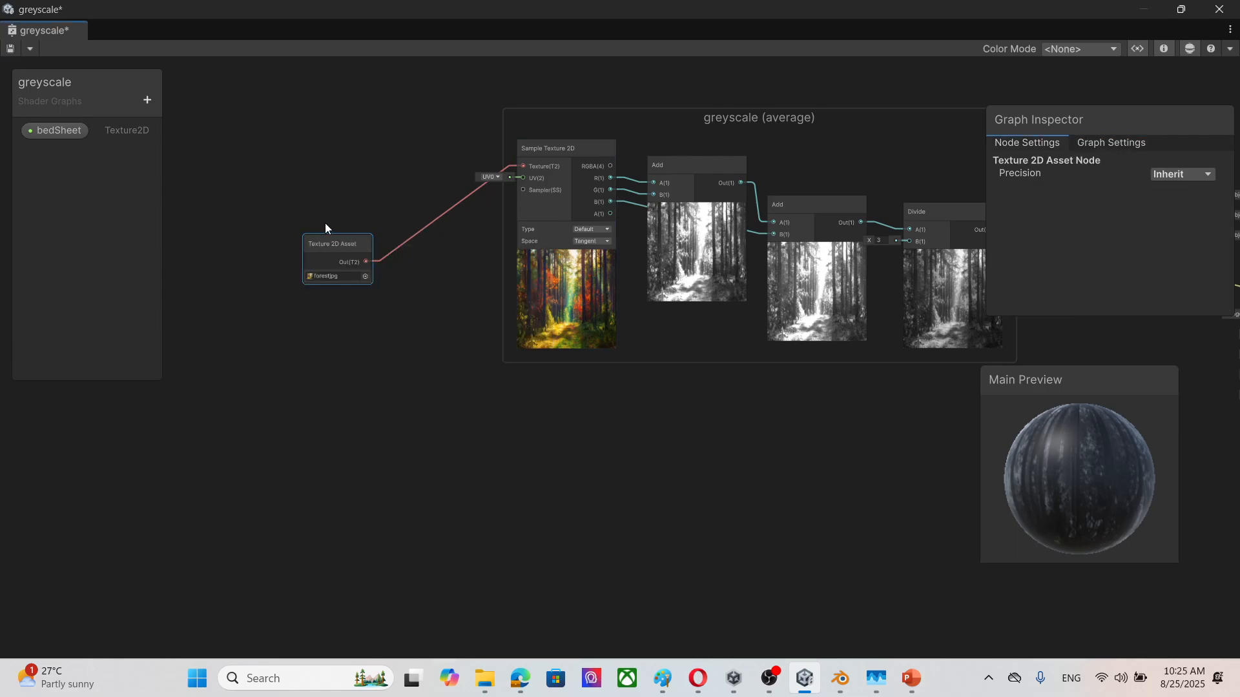
right_click(322, 244)
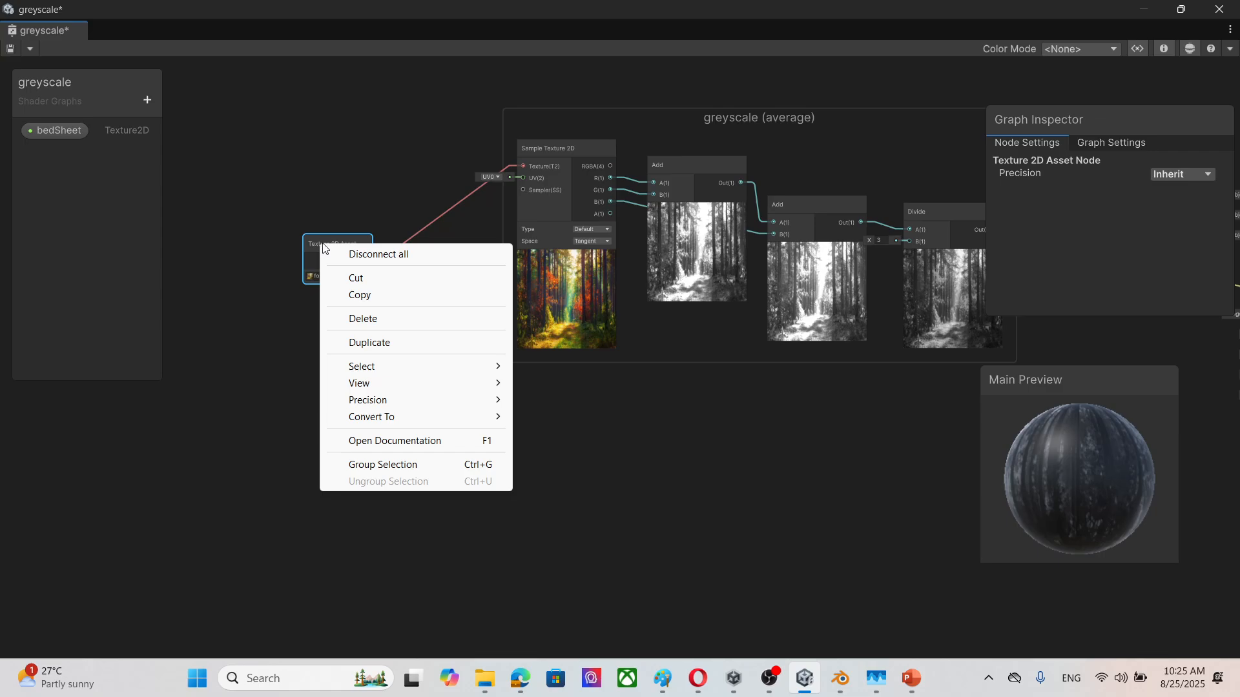
mouse_move(417, 421)
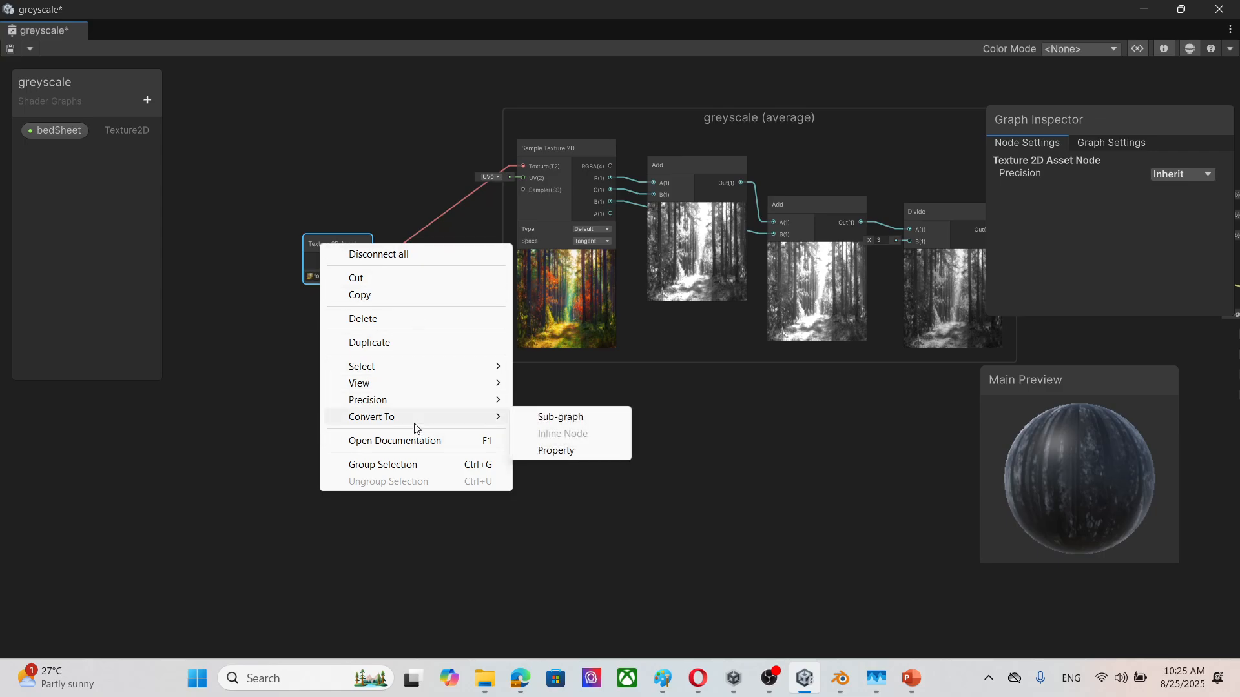
click(576, 452)
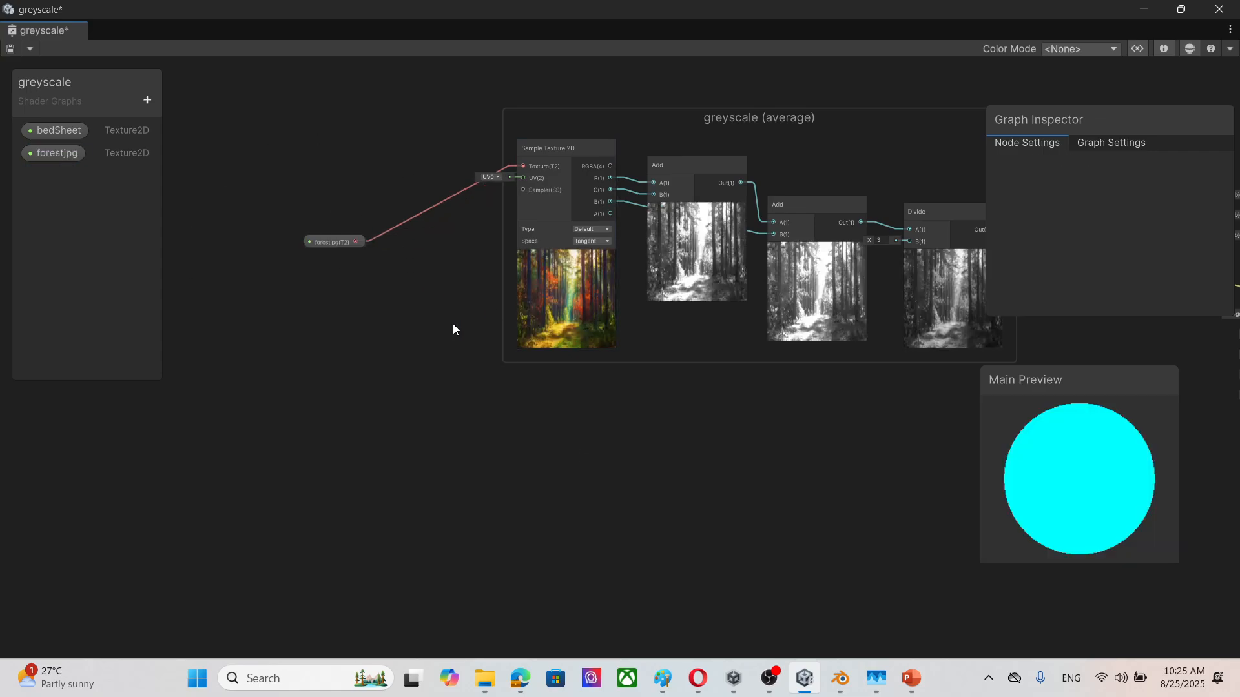
scroll(452, 323, down, 2)
click(9, 49)
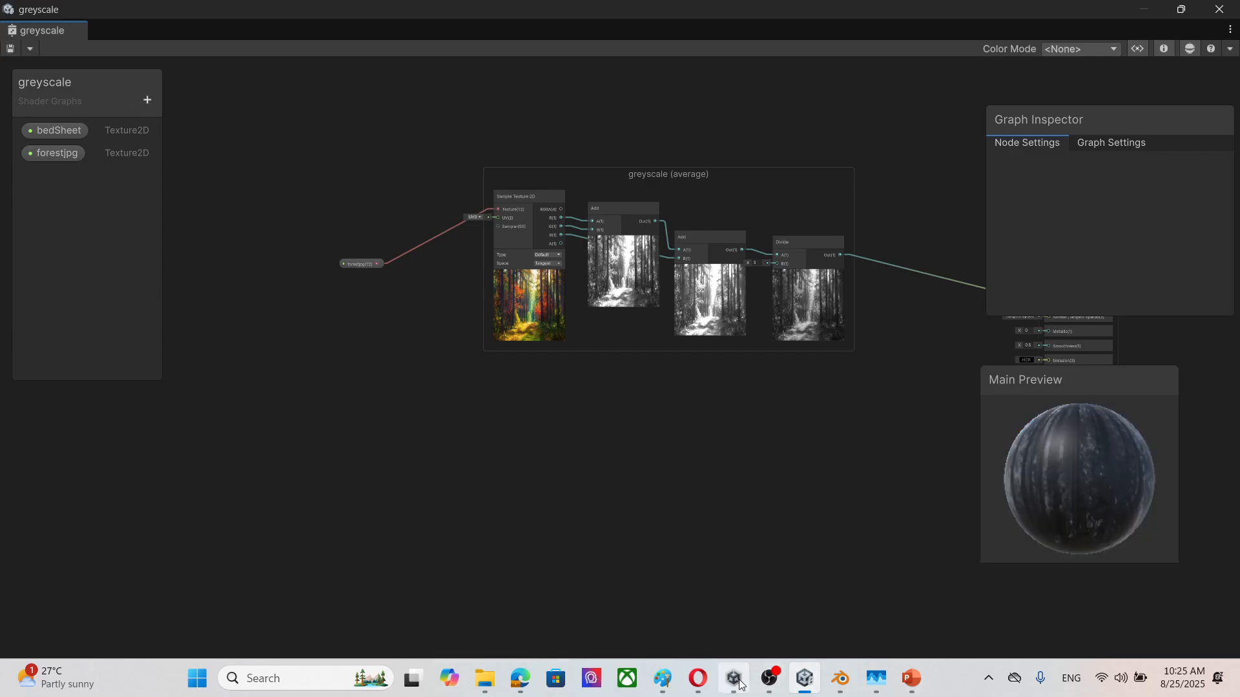
Step: Close the separate graph window, reopen the greyscale graph in the editor, delete its bedSheet property and save
click(1224, 10)
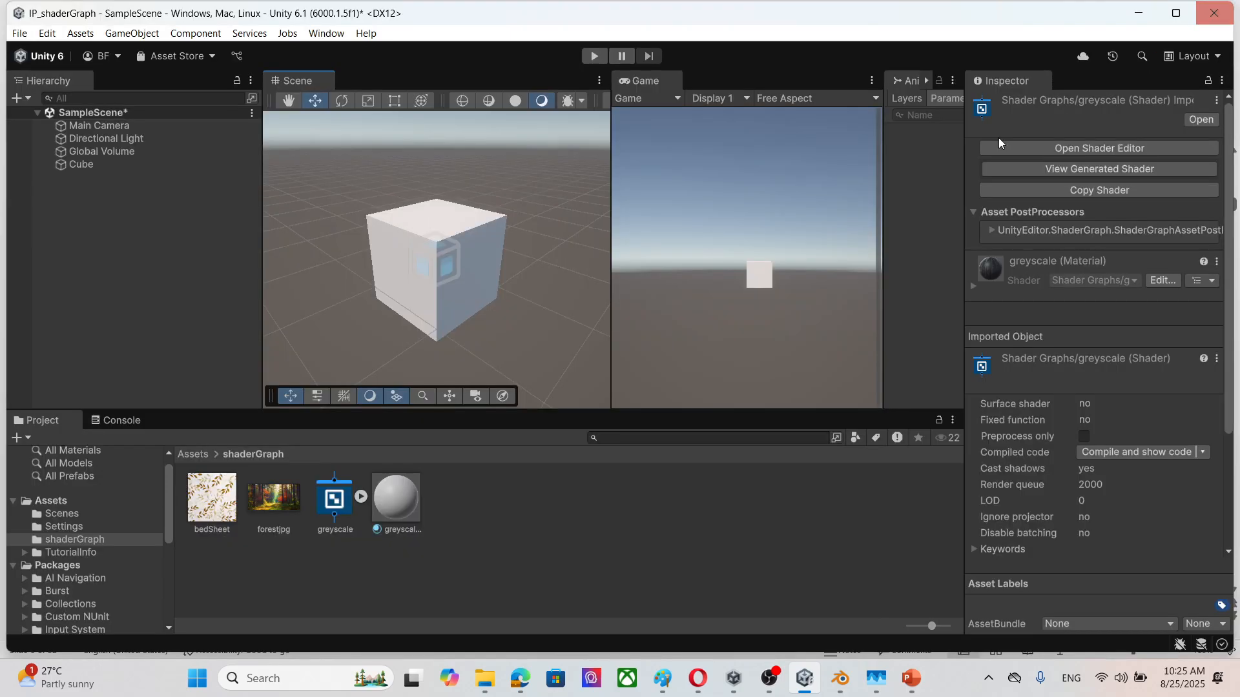
click(404, 502)
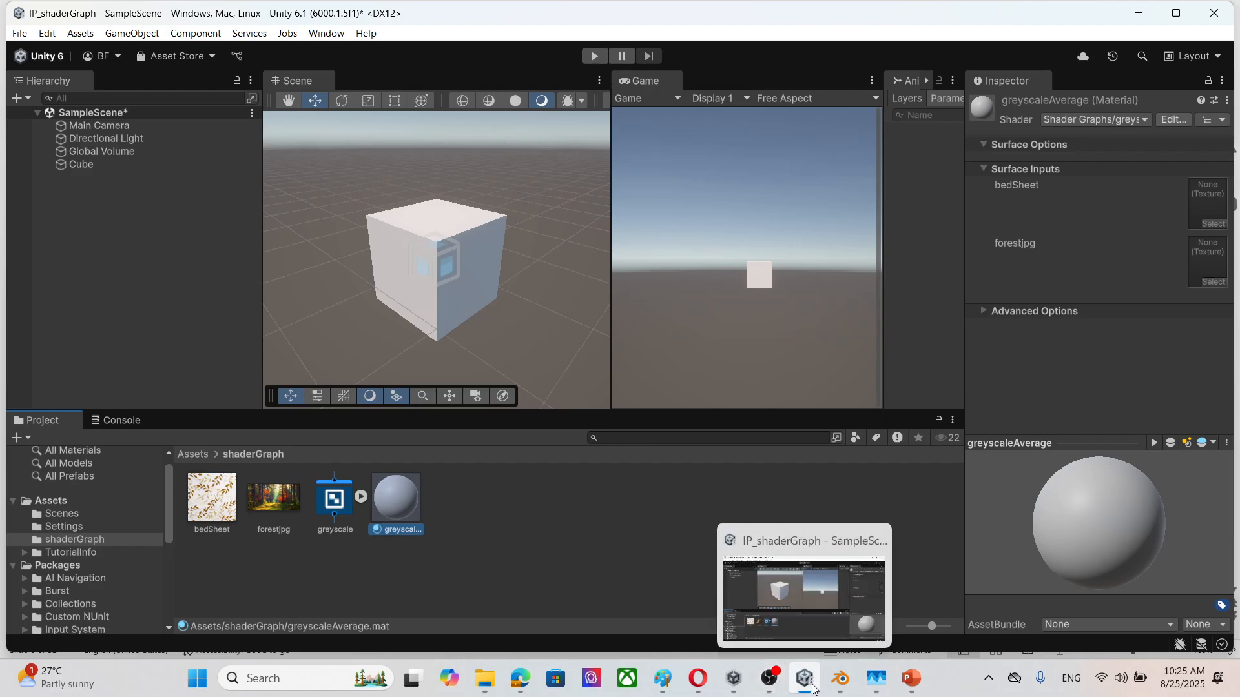
double_click(334, 499)
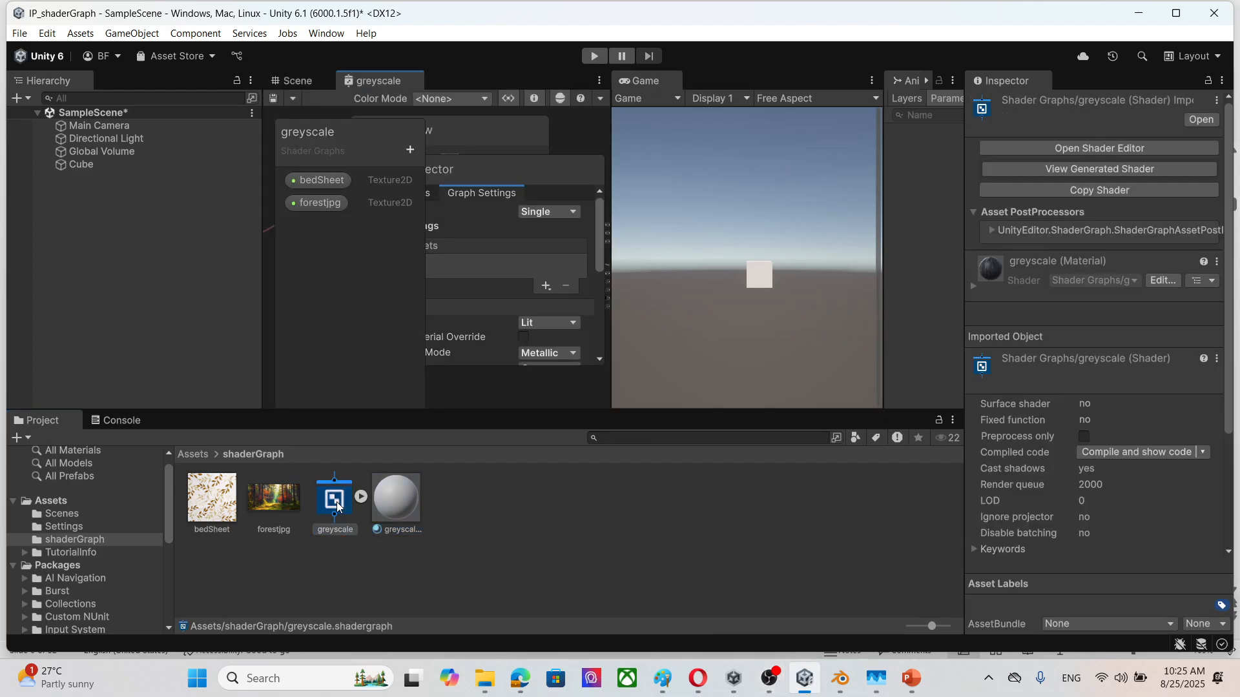
click(326, 181)
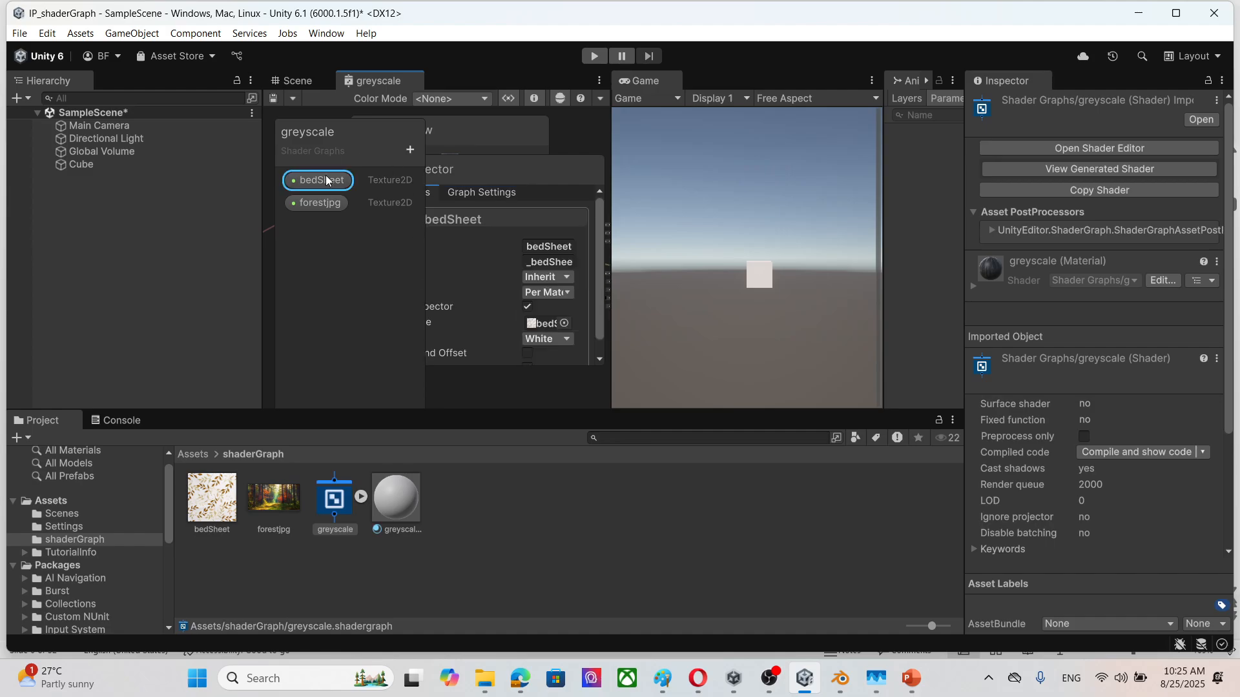
key(Delete)
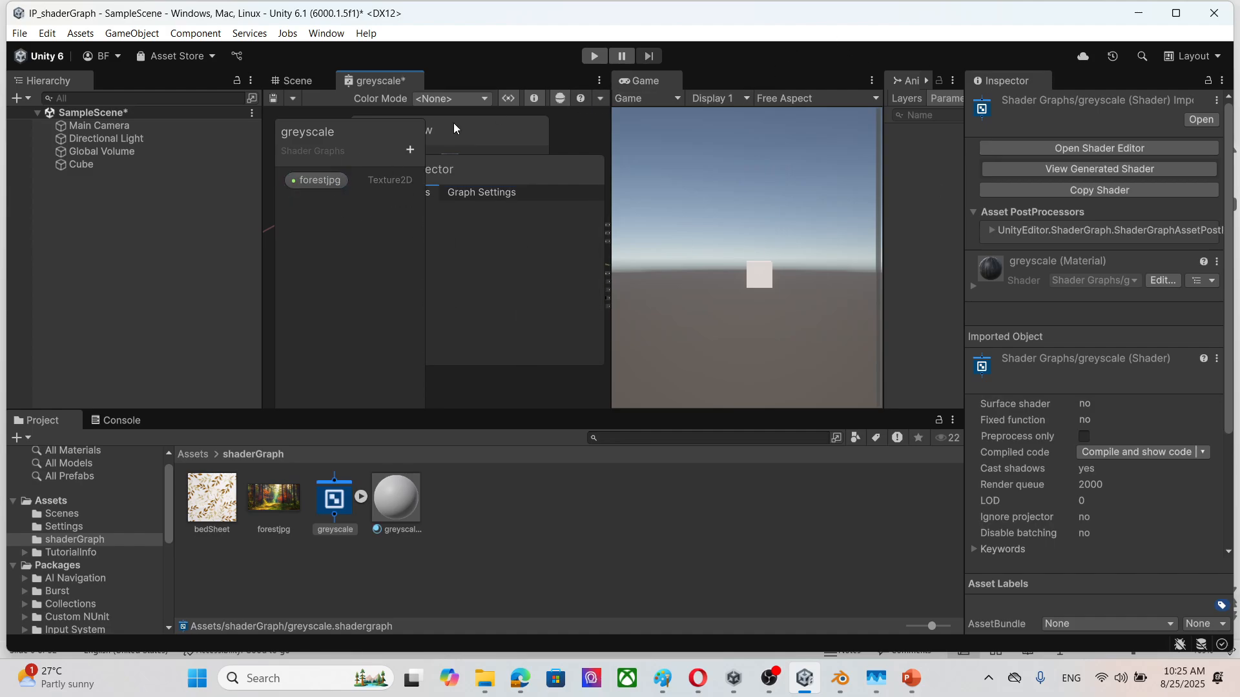
key(ctrl+s)
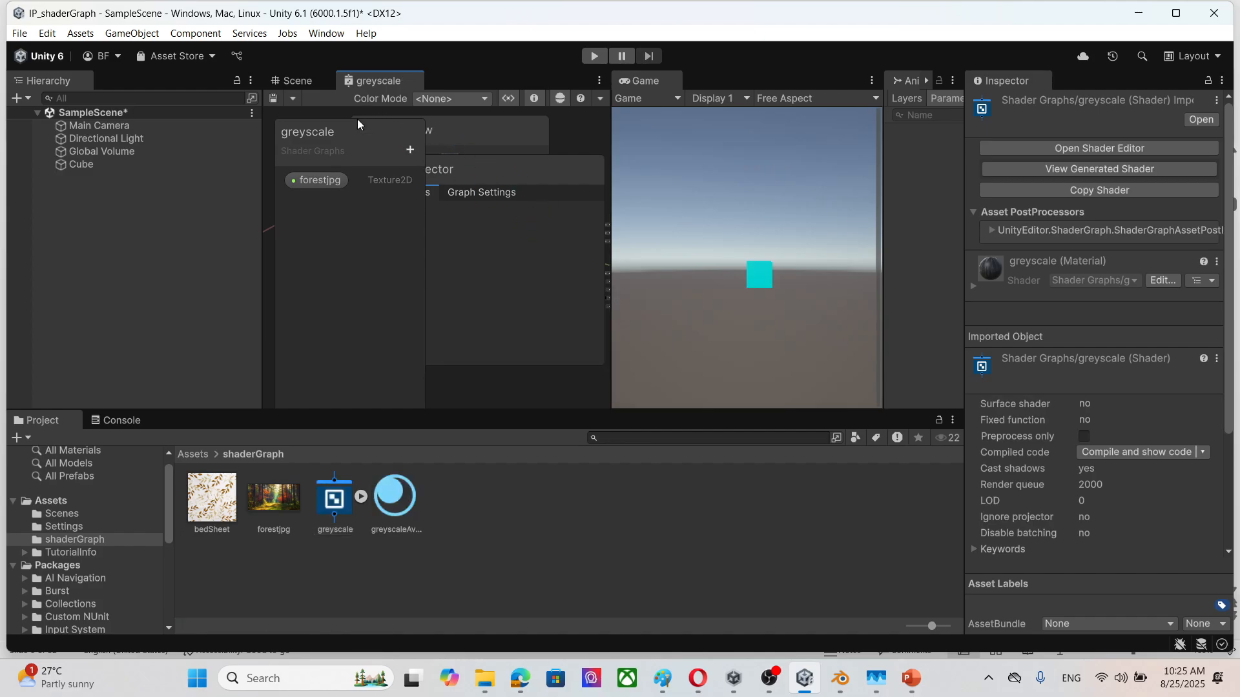
Step: Assign the forestjpg texture to the greyscaleAverage material's forestjpg input and view the cube closer in the Game view
click(404, 506)
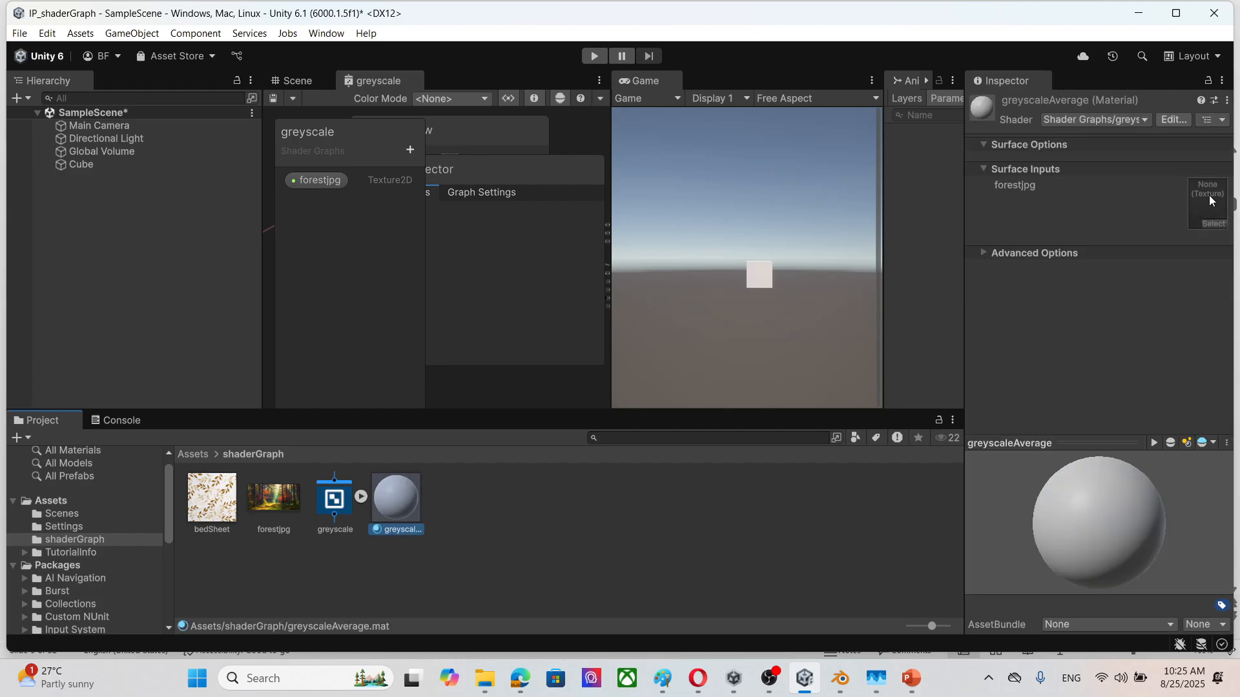
click(1215, 221)
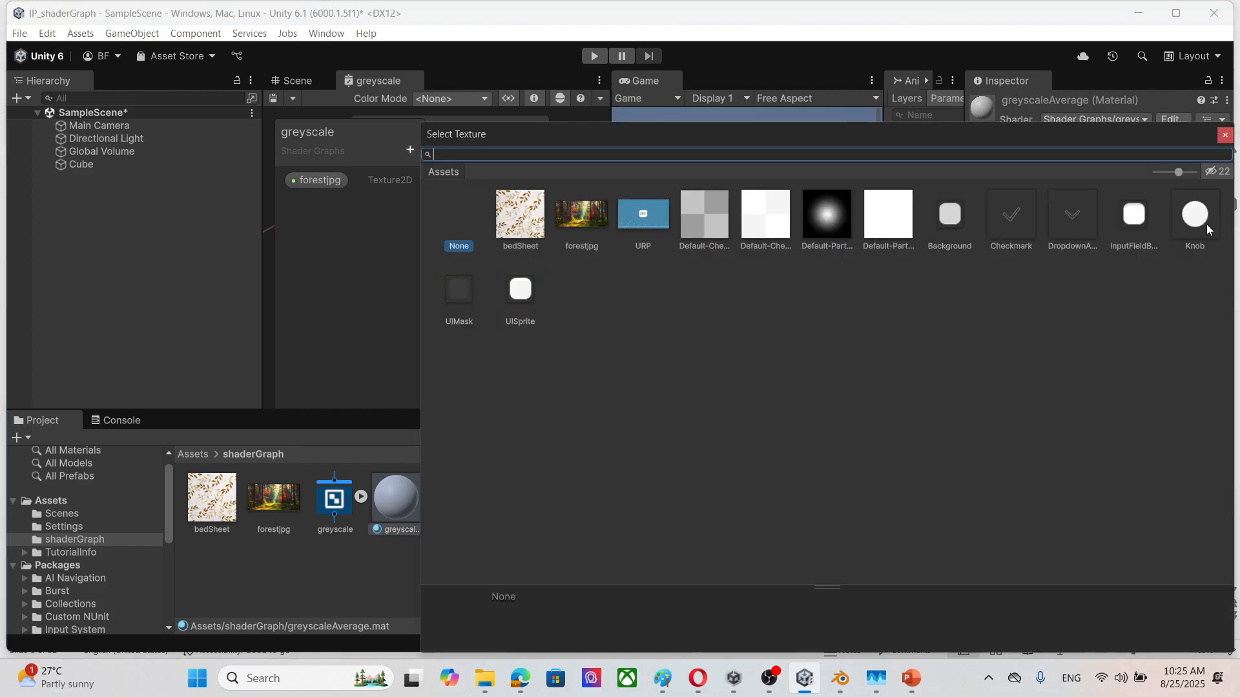
click(584, 219)
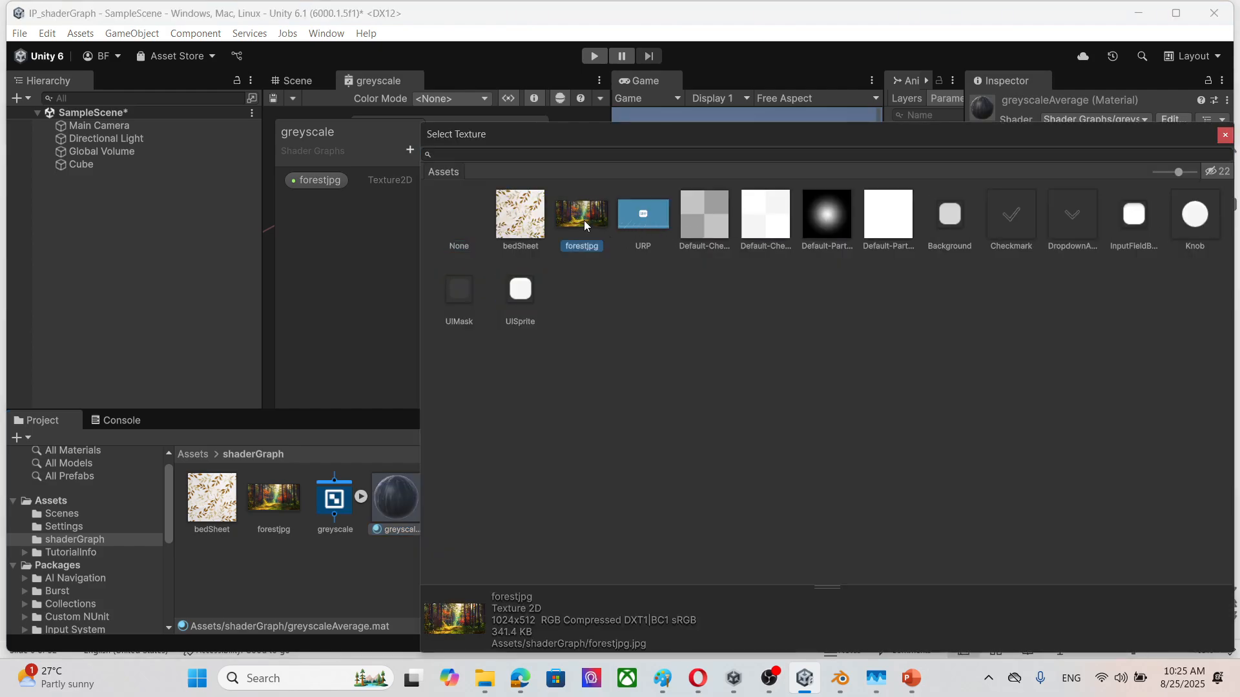
click(1225, 134)
scroll(783, 314, up, 4)
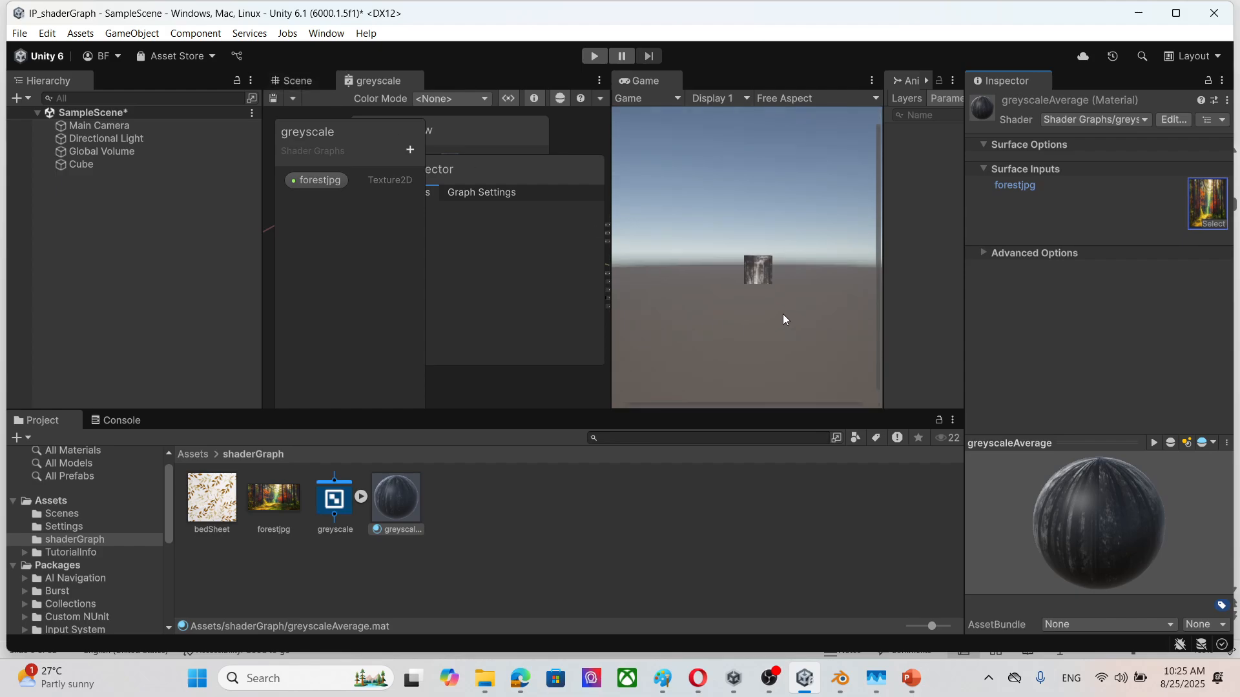
scroll(785, 281, up, 2)
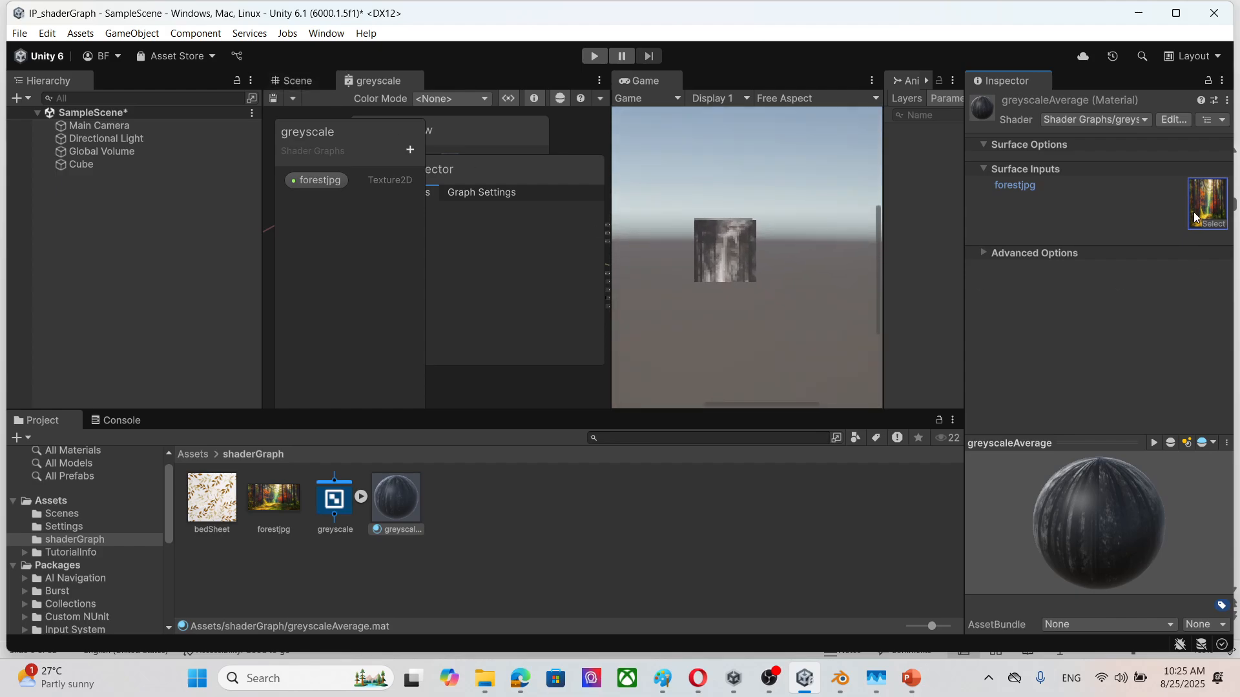
Step: Set the greyscaleAverage material's forestjpg input to the bedSheet texture
click(1214, 224)
click(540, 231)
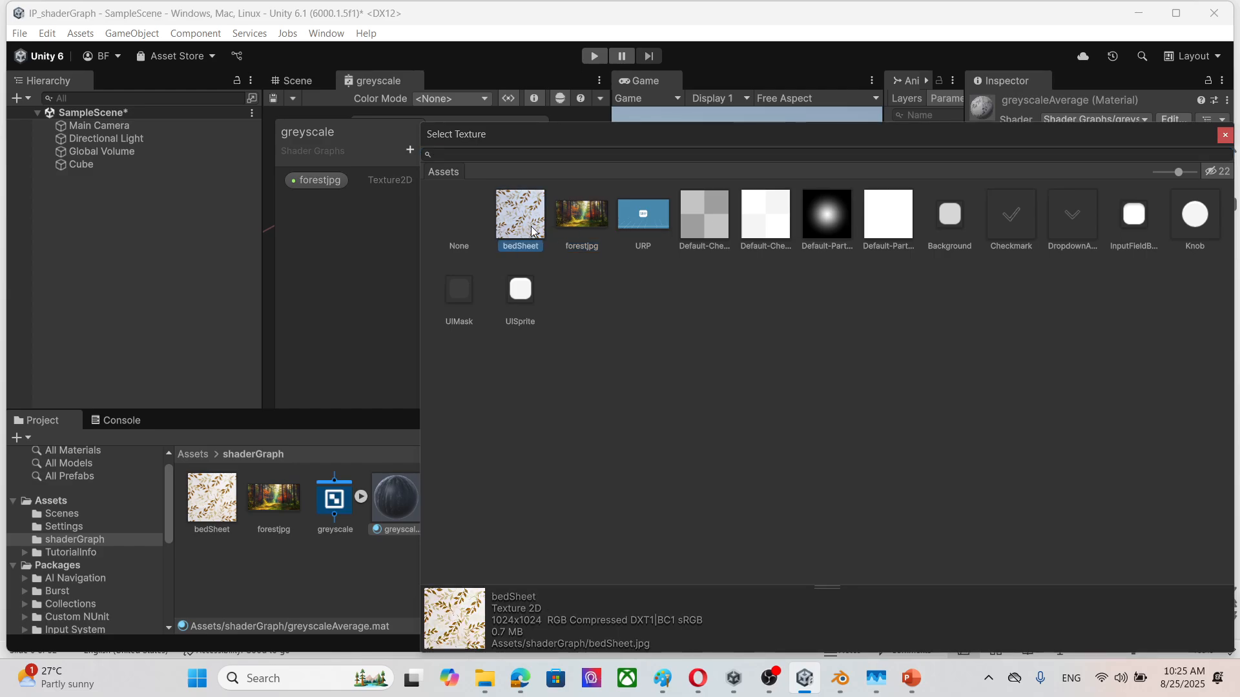
click(1225, 135)
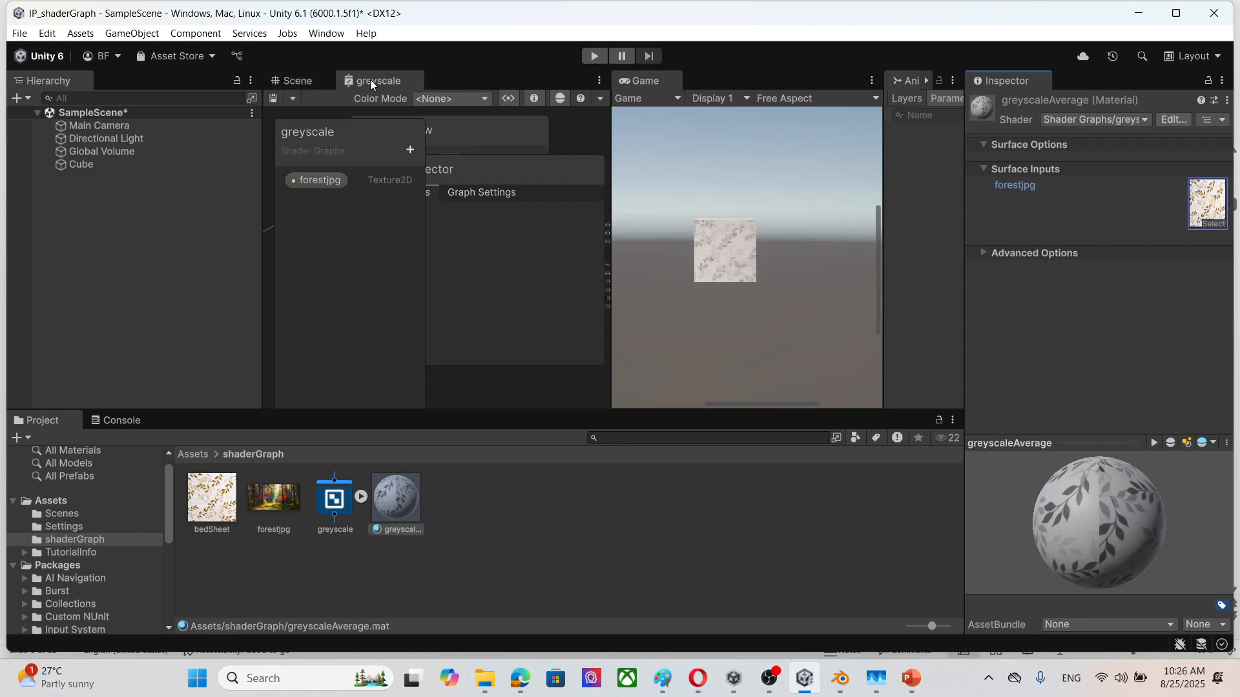
Step: Undock the Animator view from beside the Game view and close it
click(335, 507)
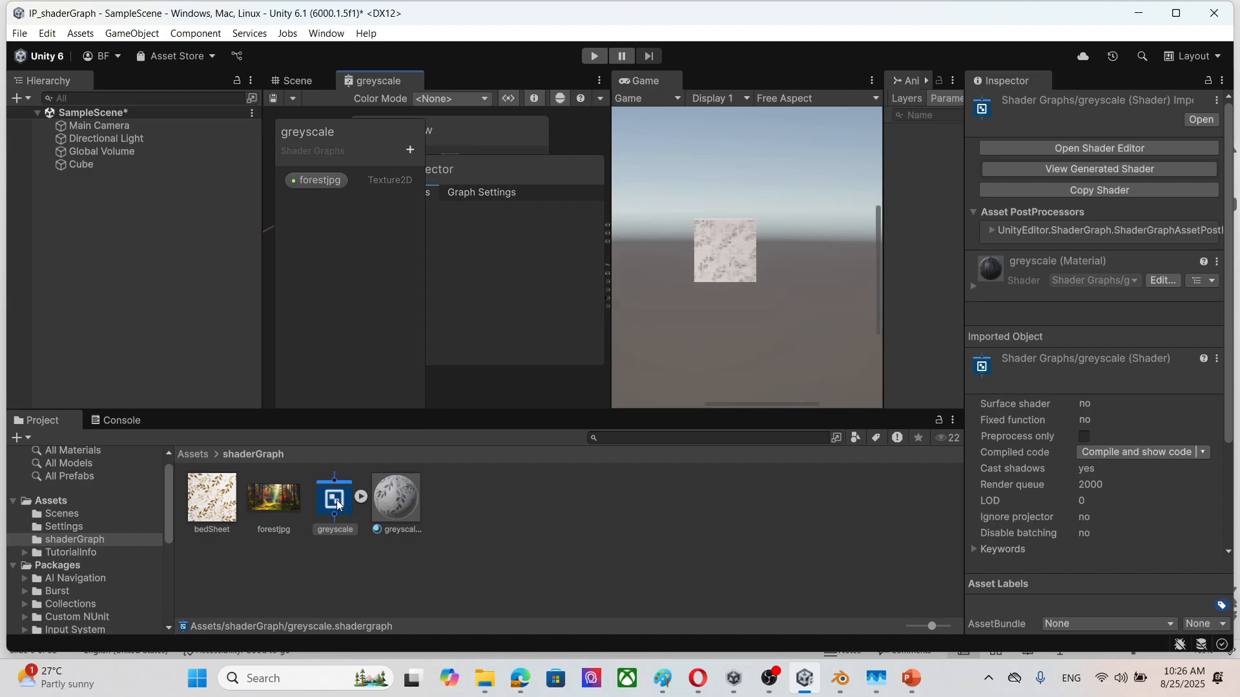
drag(900, 85, 475, 295)
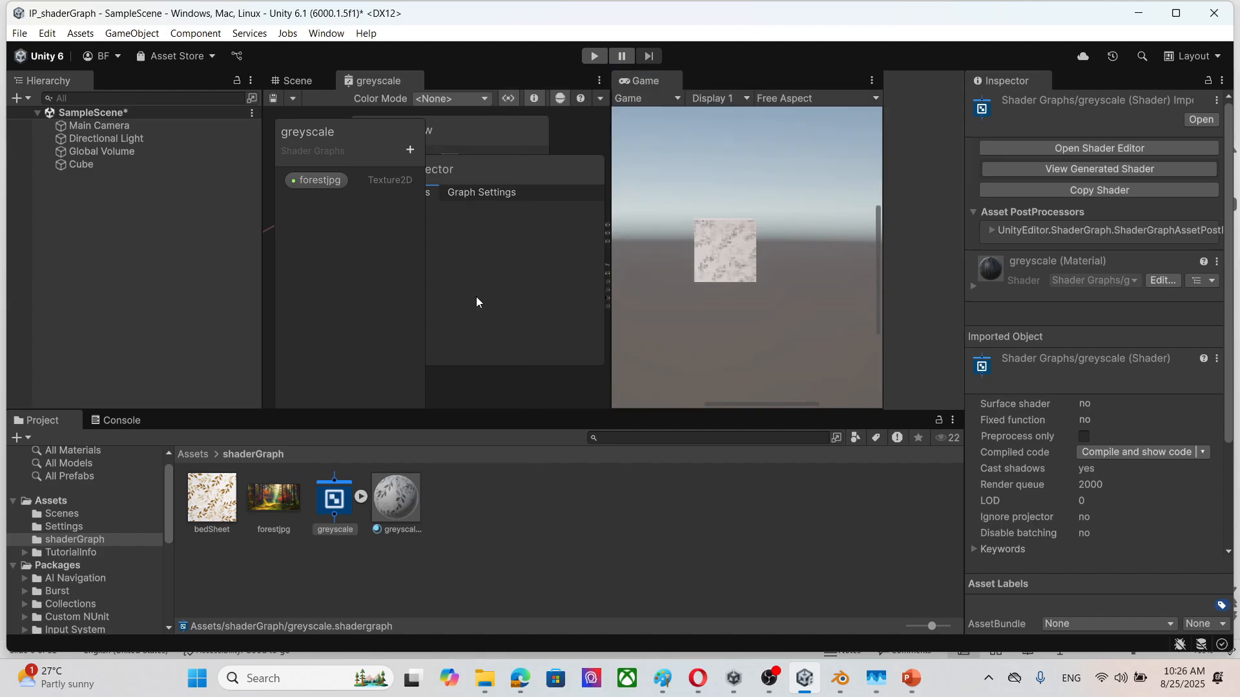
click(513, 125)
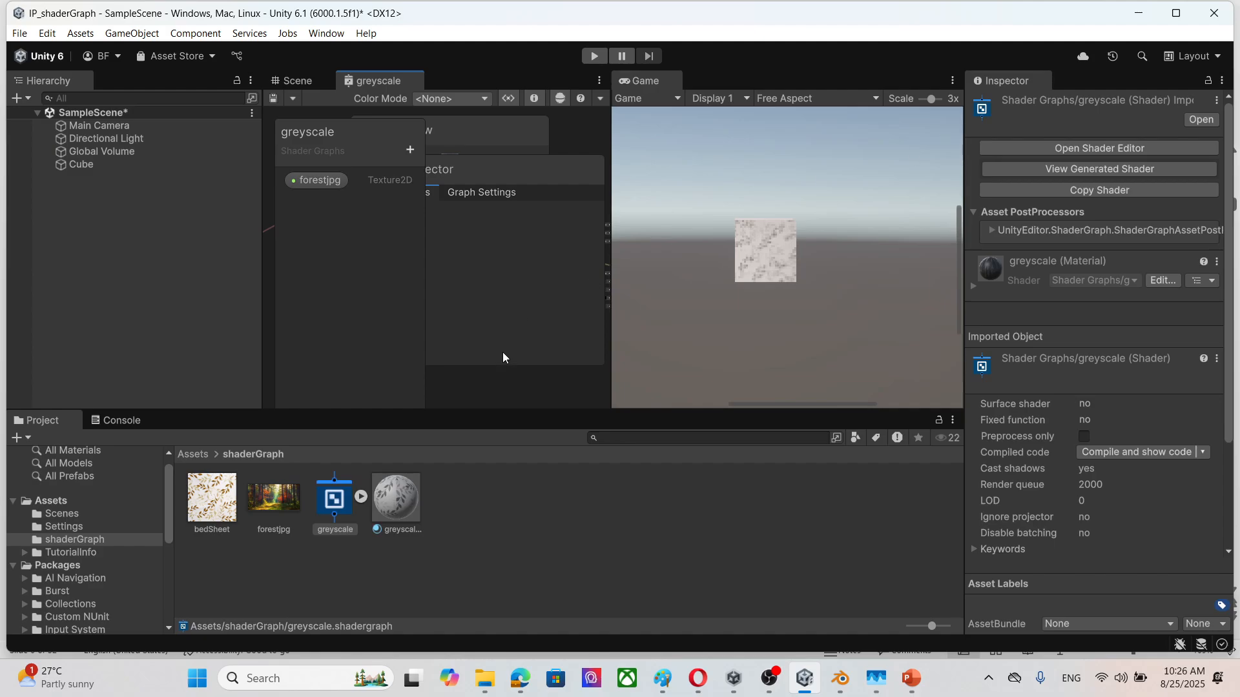
Step: Undock the greyscale graph into its own maximized window and bring the greyscale (average) node group into view
drag(377, 77, 439, 307)
click(555, 135)
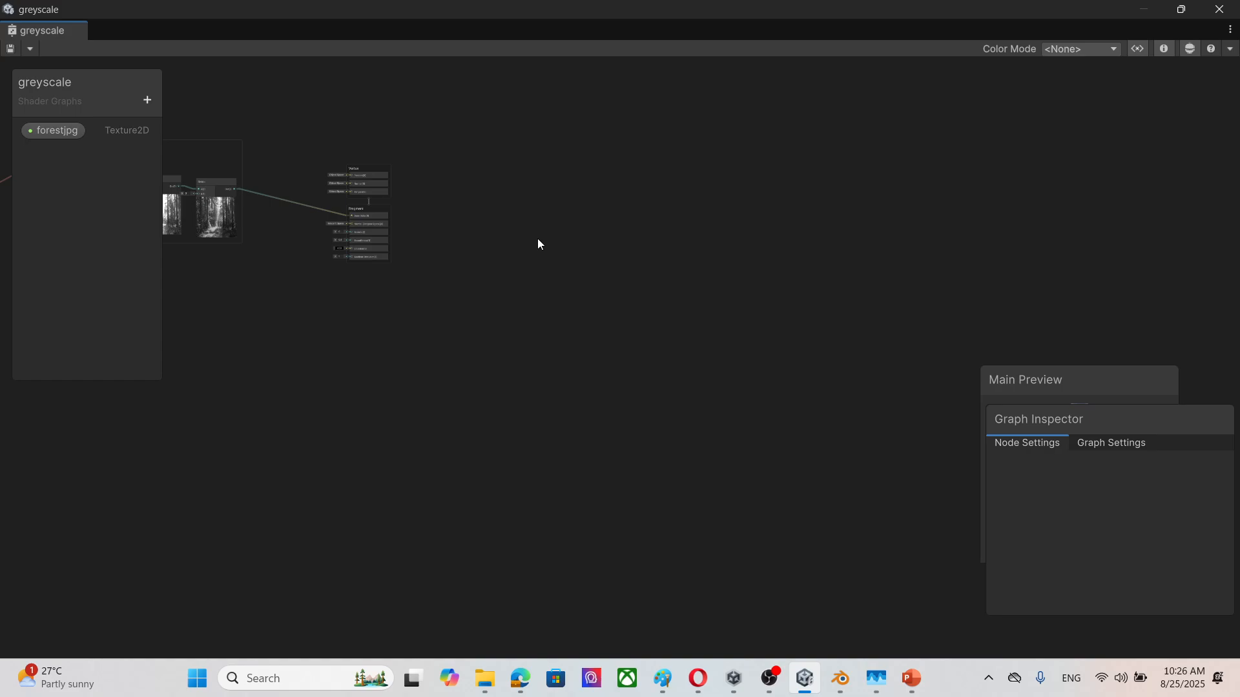
scroll(513, 276, up, 6)
middle_drag(312, 337, 940, 520)
middle_drag(437, 467, 791, 476)
middle_drag(389, 477, 501, 468)
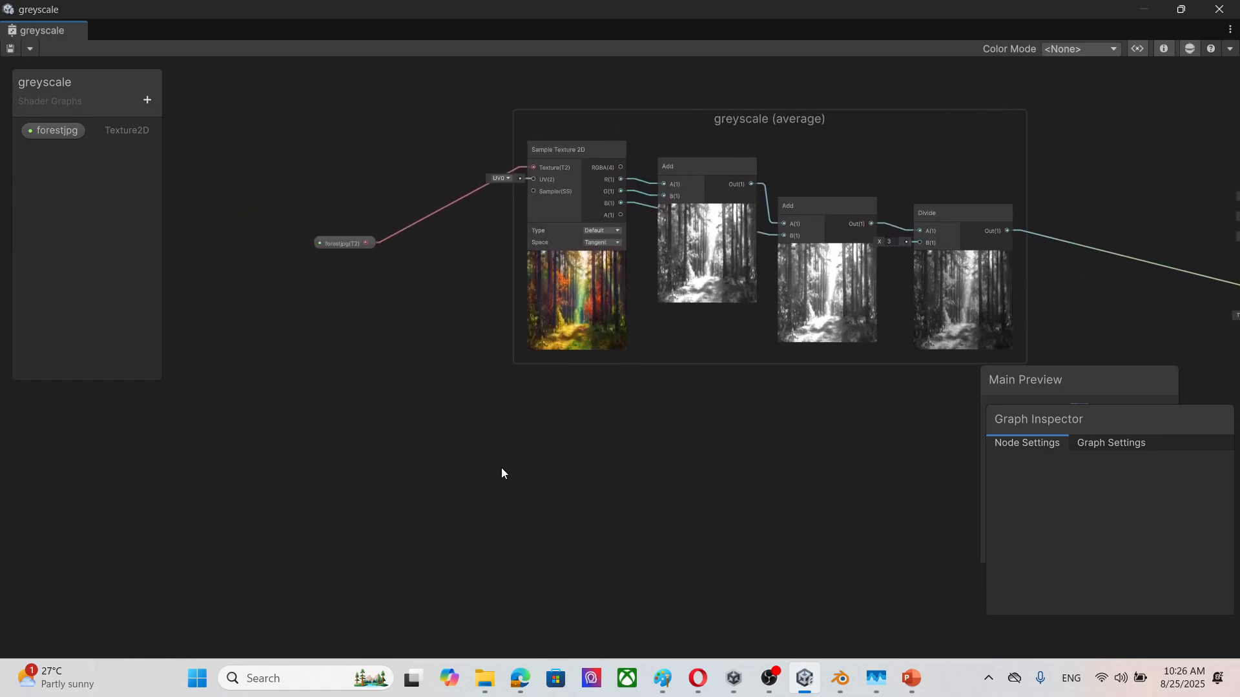
right_click(339, 243)
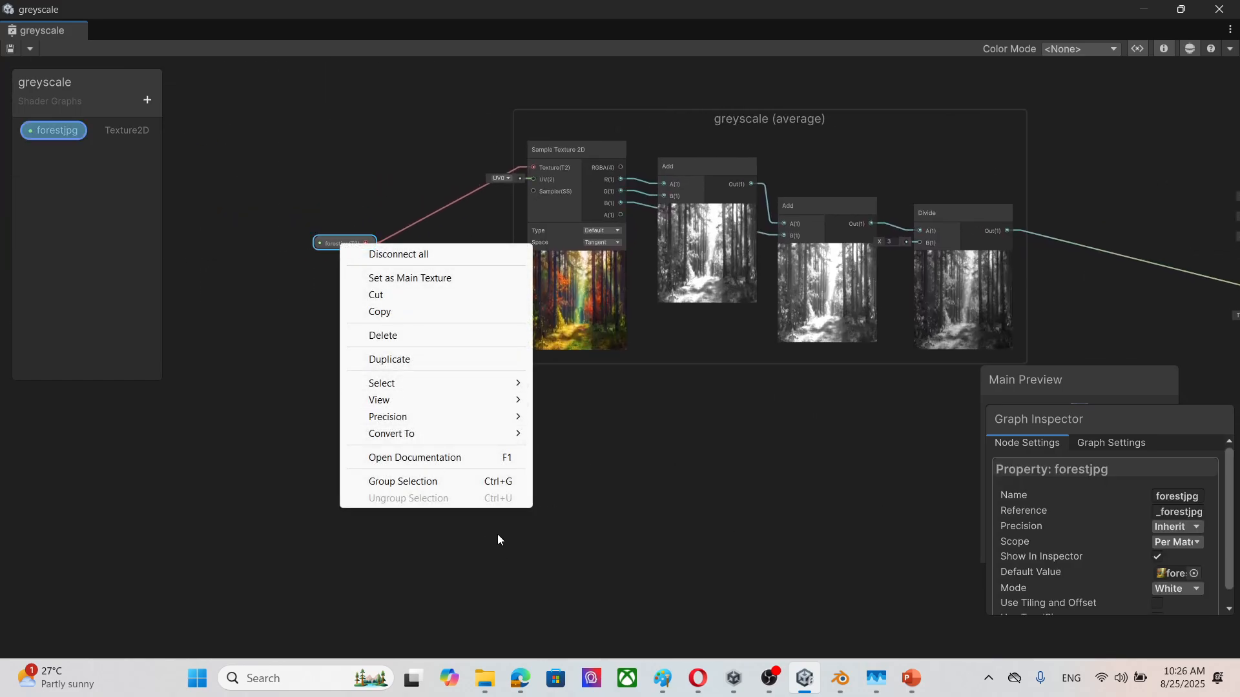
mouse_move(435, 432)
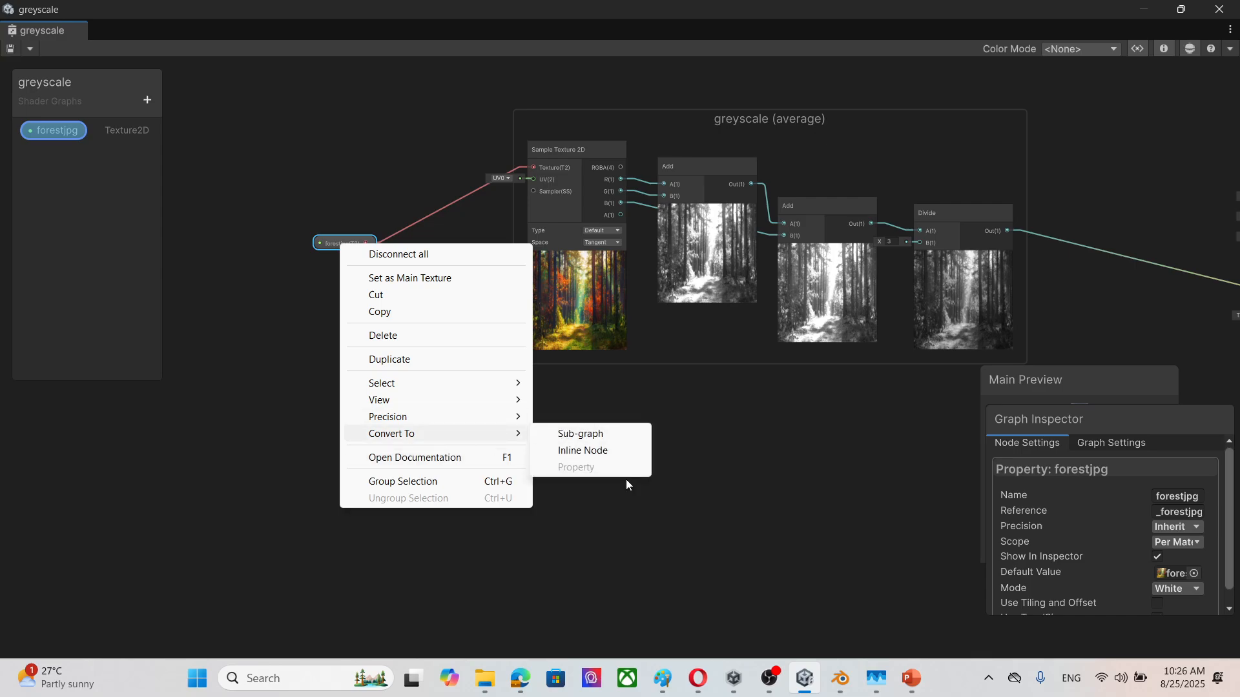
click(784, 615)
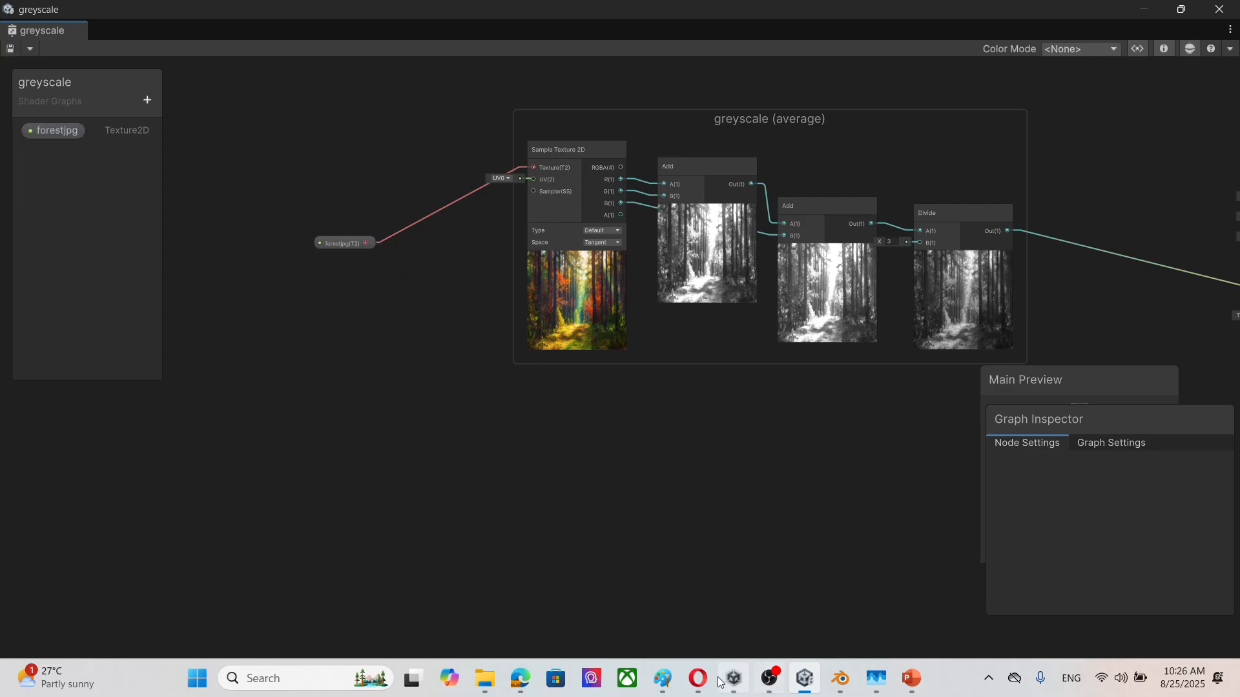
Step: Restore the greyscale graph to a smaller floating window over the Game view, clear of the greyscaleAverage material's settings
mouse_move(735, 683)
drag(1071, 22, 923, 197)
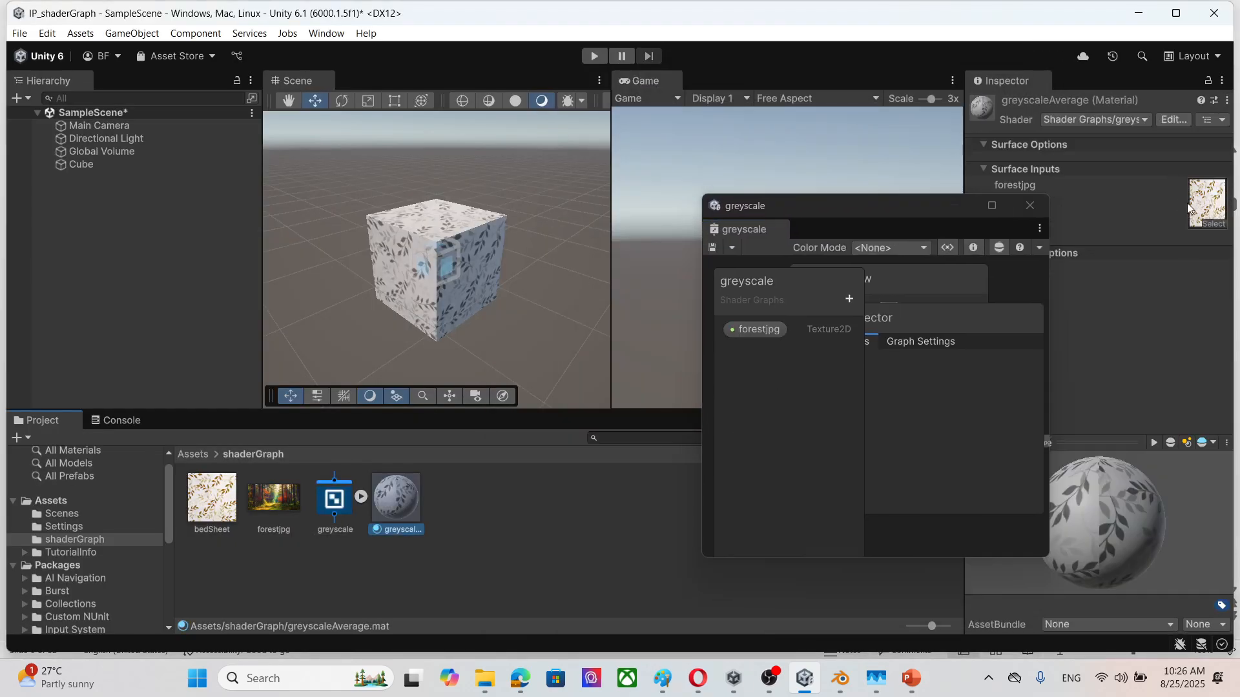
click(965, 210)
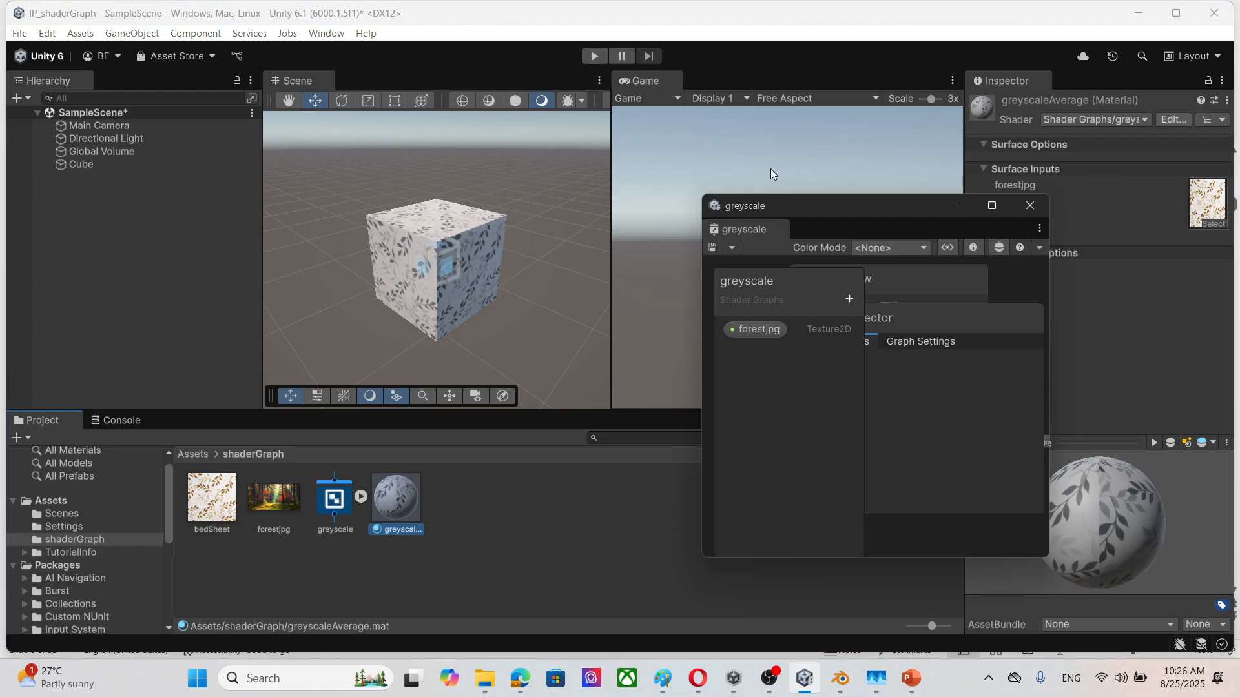
drag(865, 219, 777, 193)
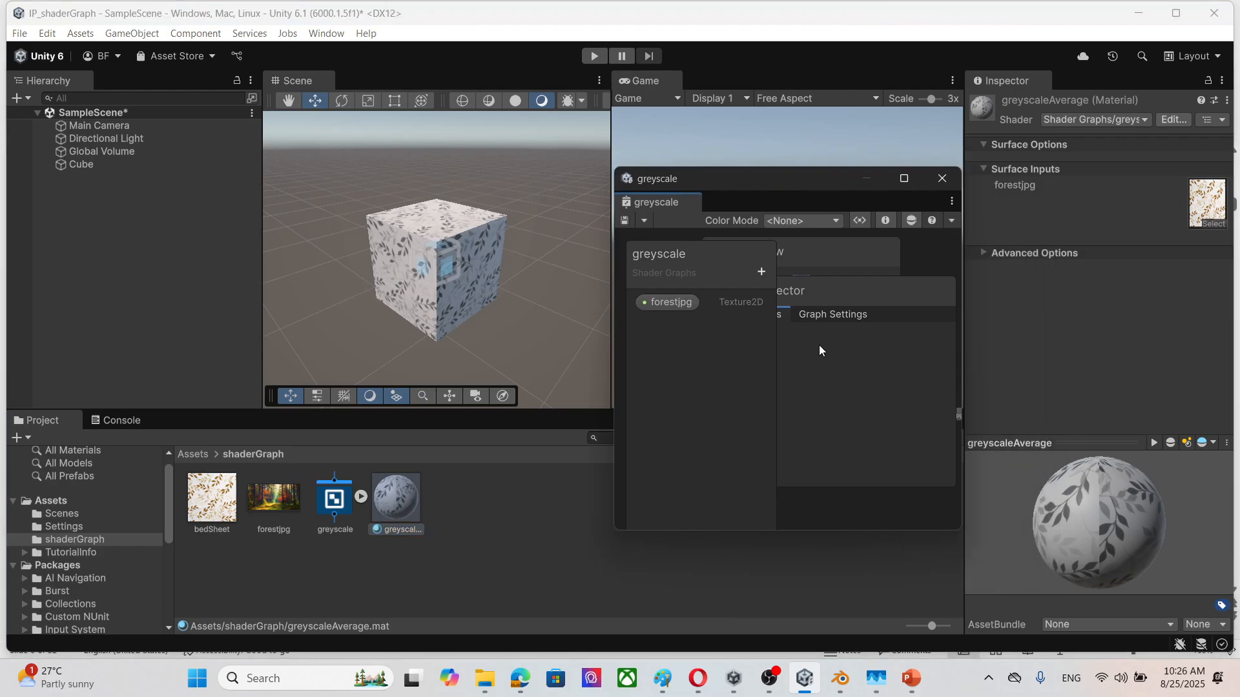